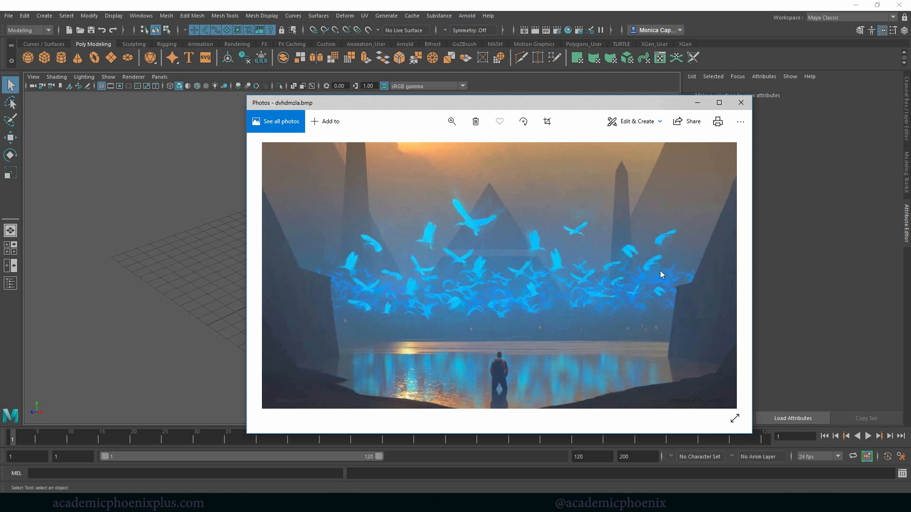
# Step: Clear the reference photo window from the workspace and import dvhdmzla.bmp as an image plane in the perspective view
pyautogui.moveTo(535, 101); pyautogui.dragTo(910, 64)
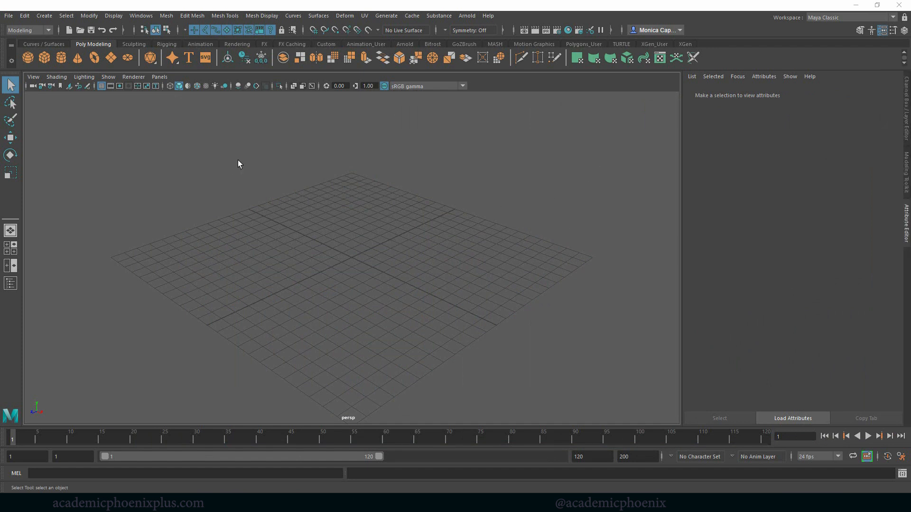
pyautogui.click(33, 76)
pyautogui.moveTo(74, 280)
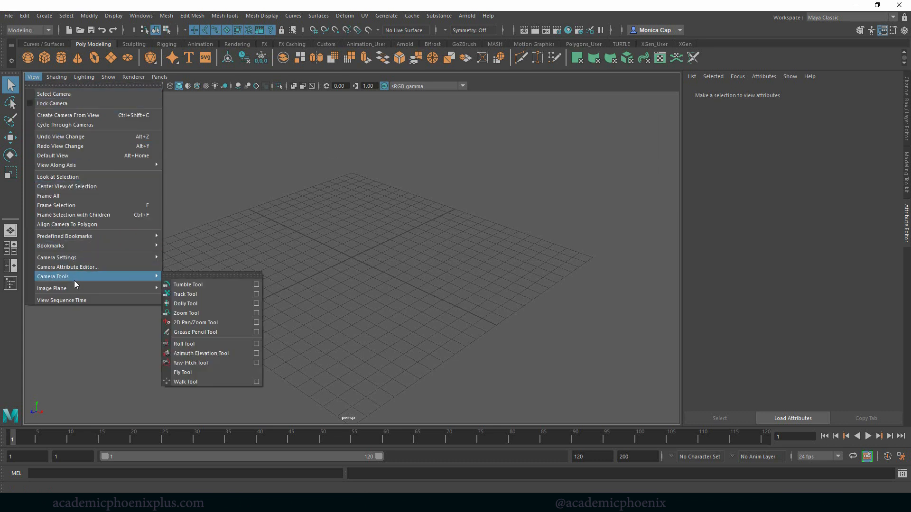
pyautogui.moveTo(145, 288)
pyautogui.click(191, 294)
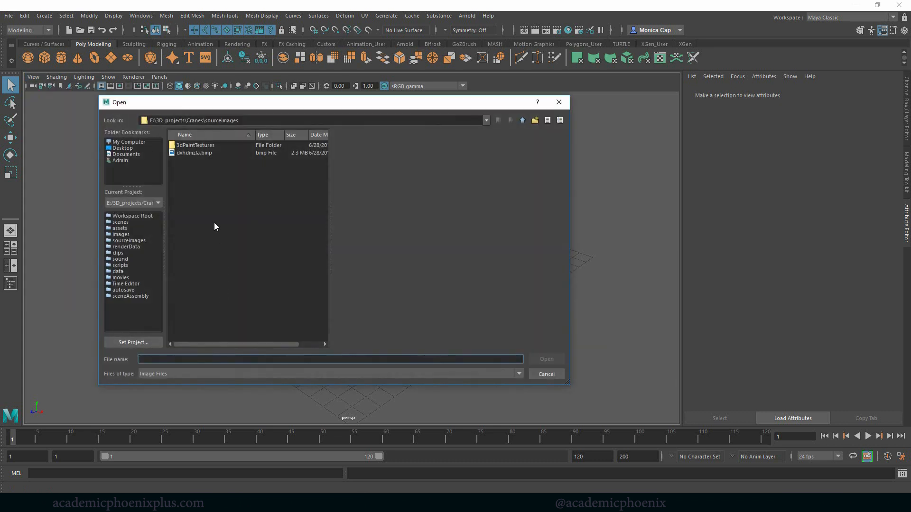
pyautogui.click(196, 153)
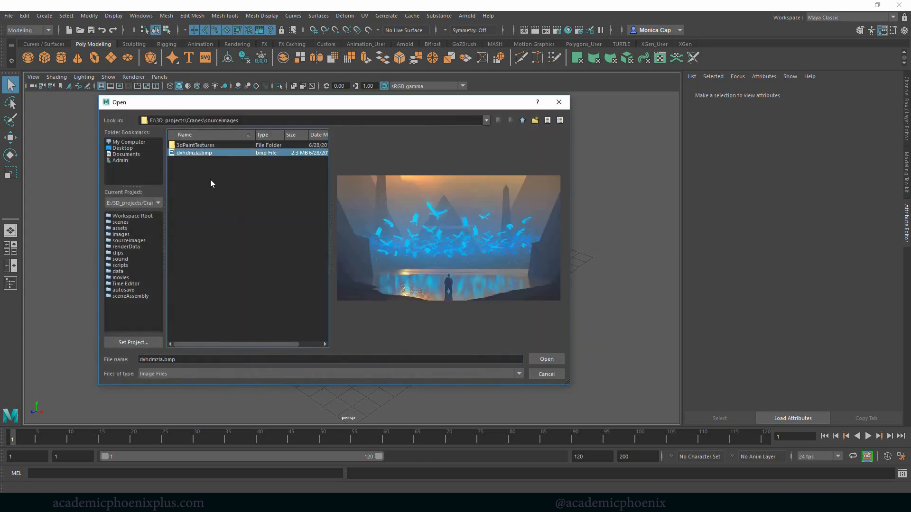
pyautogui.click(542, 359)
pyautogui.keyDown('alt'); pyautogui.moveTo(513, 329); pyautogui.dragTo(492, 299); pyautogui.keyUp('alt')
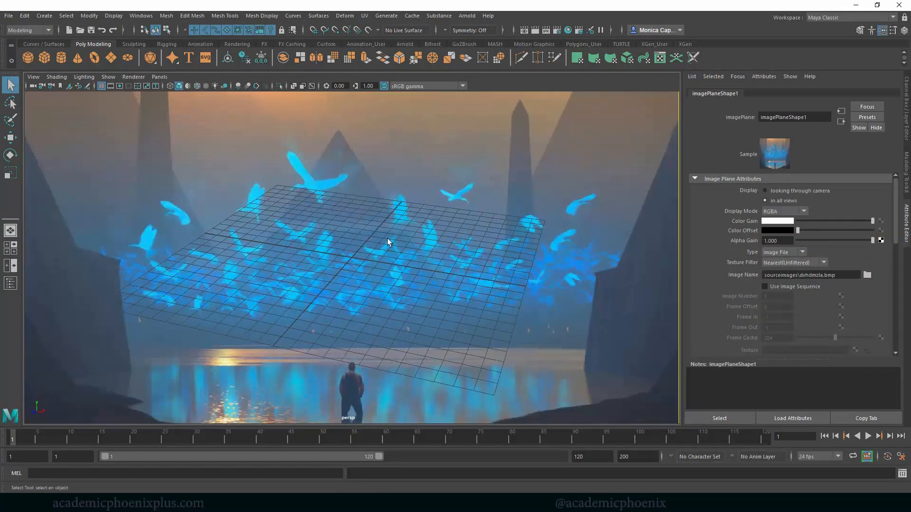
pyautogui.moveTo(439, 277)
pyautogui.keyDown('alt'); pyautogui.mouseDown()
pyautogui.moveTo(417, 285)
pyautogui.moveTo(461, 259)
pyautogui.moveTo(504, 260)
pyautogui.moveTo(374, 264)
pyautogui.moveTo(448, 273)
pyautogui.mouseUp(); pyautogui.keyUp('alt')
# Step: Delete the imported image plane from the perspective view
pyautogui.click(577, 198)
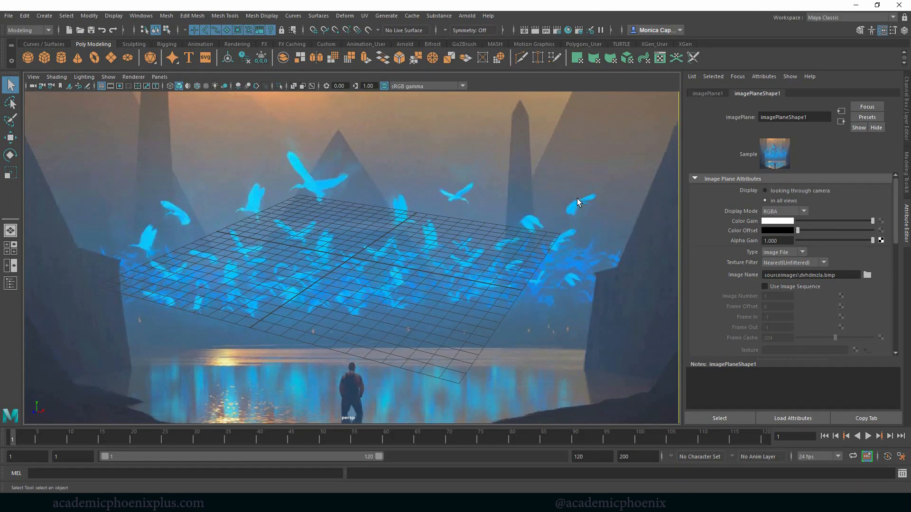
pyautogui.press('Delete')
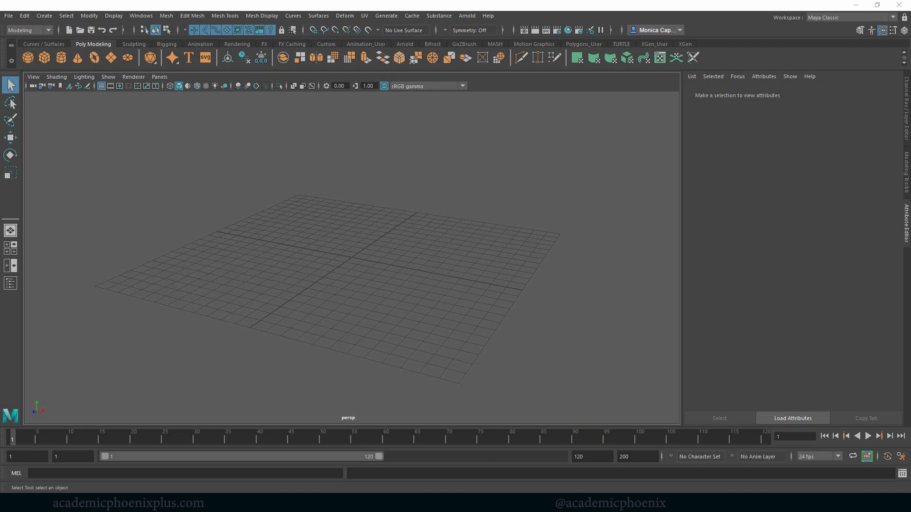
# Step: Create a polygon plane at the origin and scale it uniformly to about 24.04 so it covers the grid
pyautogui.keyDown('alt'); pyautogui.moveTo(455, 215); pyautogui.dragTo(434, 209, button='right'); pyautogui.keyUp('alt')
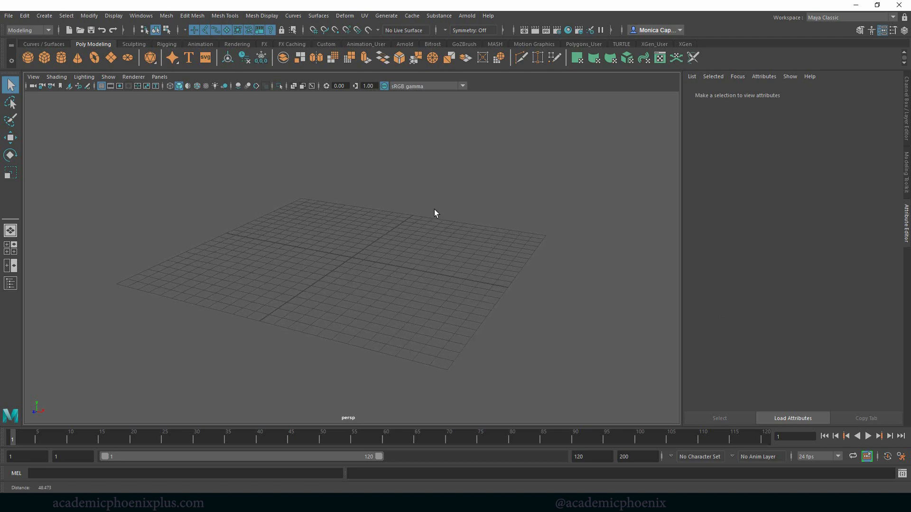
pyautogui.click(110, 57)
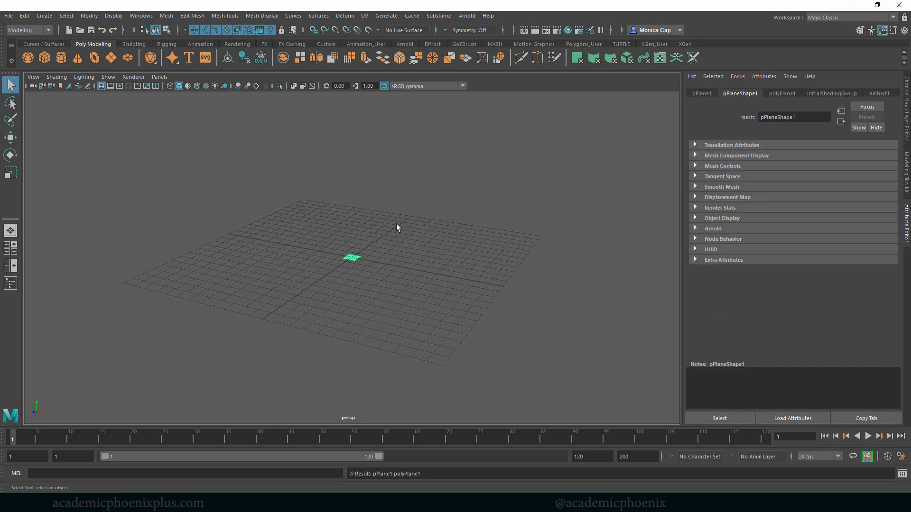
pyautogui.press('r')
pyautogui.moveTo(352, 258); pyautogui.dragTo(517, 301)
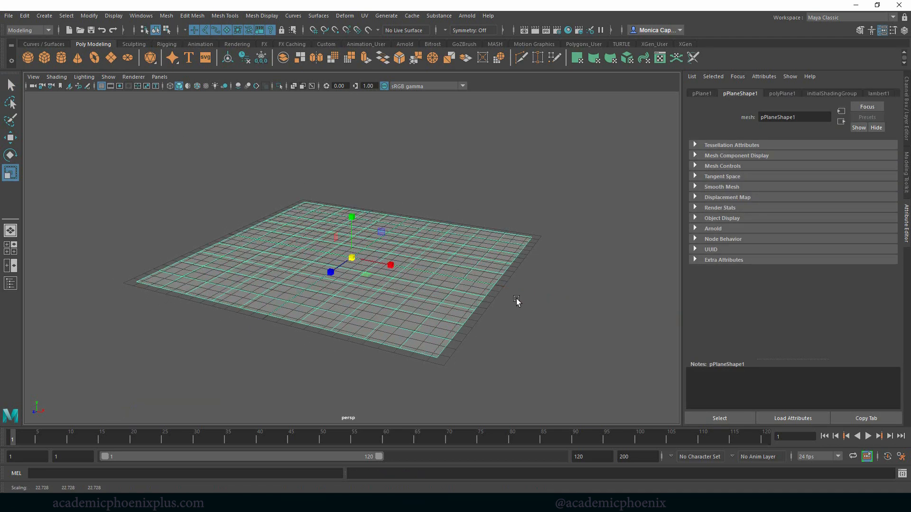
pyautogui.moveTo(347, 254); pyautogui.dragTo(377, 263)
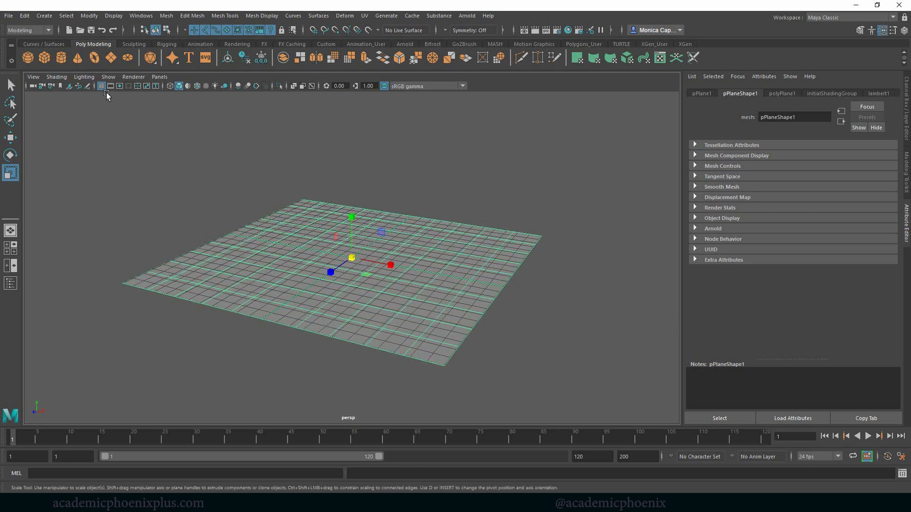
# Step: Create a polygon cone and set its Subdivisions Axis to 4 to form a pyramid
pyautogui.click(78, 57)
pyautogui.click(773, 202)
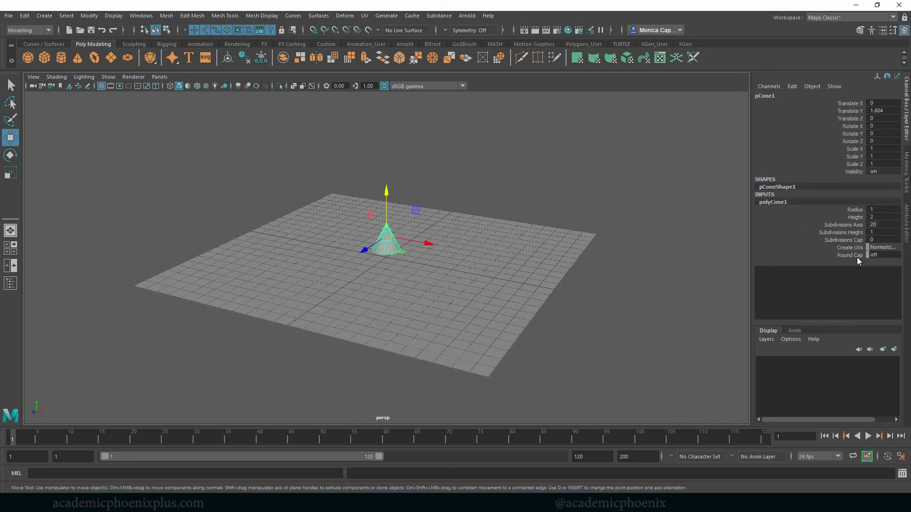
pyautogui.click(849, 224)
pyautogui.moveTo(645, 184); pyautogui.dragTo(555, 190, button='middle')
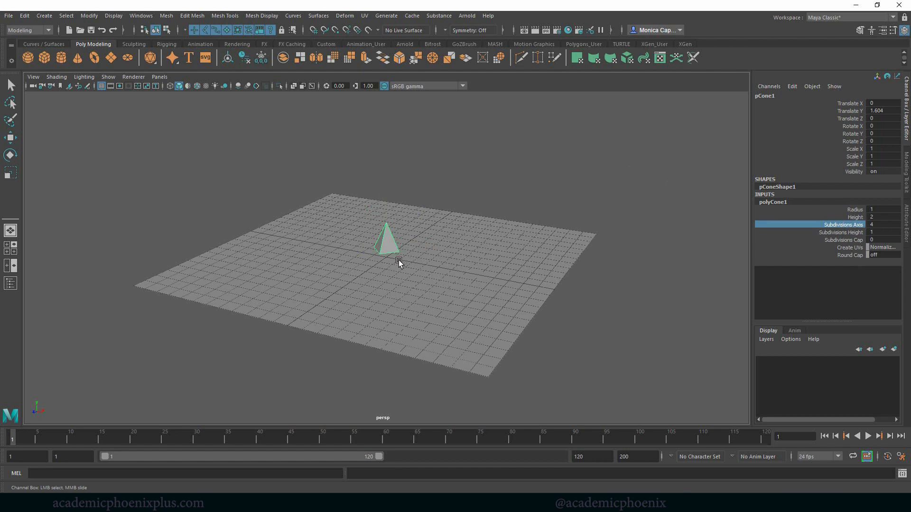
# Step: Rotate the pyramid about 45.5 degrees around the Y axis
pyautogui.press('w')
pyautogui.press('e')
pyautogui.moveTo(391, 257); pyautogui.dragTo(421, 243)
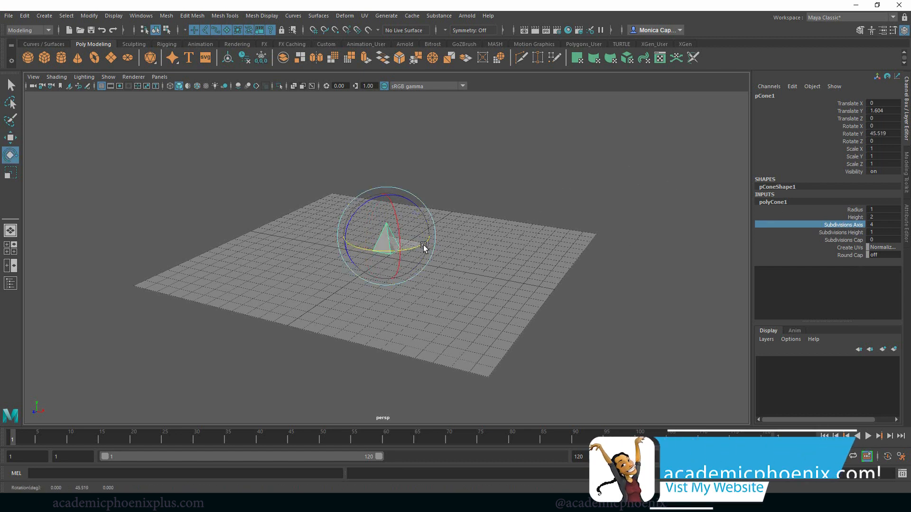
# Step: Scale the pyramid uniformly to about 6.49 and move it behind the plane, to about Y 4.27 and Z -23.52
pyautogui.press('w')
pyautogui.moveTo(362, 250); pyautogui.dragTo(595, 235)
pyautogui.press('r')
pyautogui.press('w')
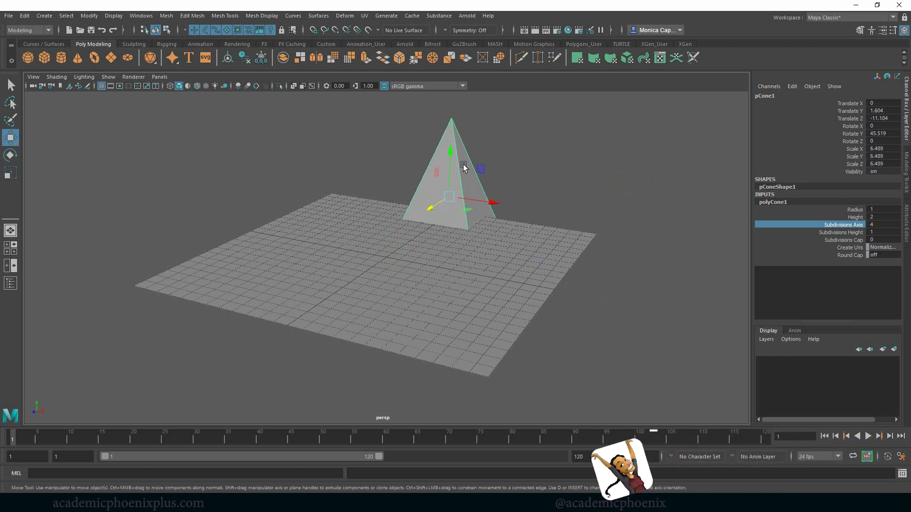
pyautogui.moveTo(449, 162); pyautogui.dragTo(449, 114)
pyautogui.keyDown('alt'); pyautogui.moveTo(479, 257); pyautogui.dragTo(485, 189); pyautogui.keyUp('alt')
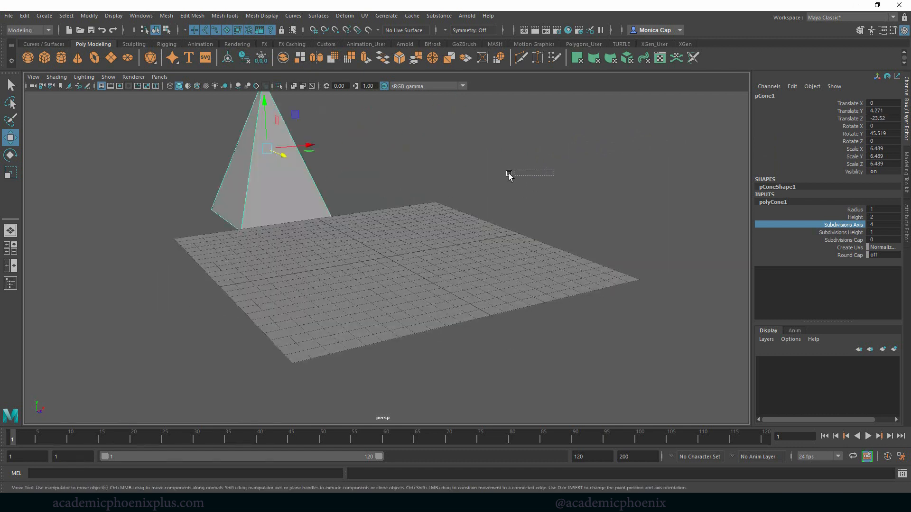
pyautogui.click(488, 176)
# Step: Create a new camera and look through camera1 in the viewport
pyautogui.click(45, 16)
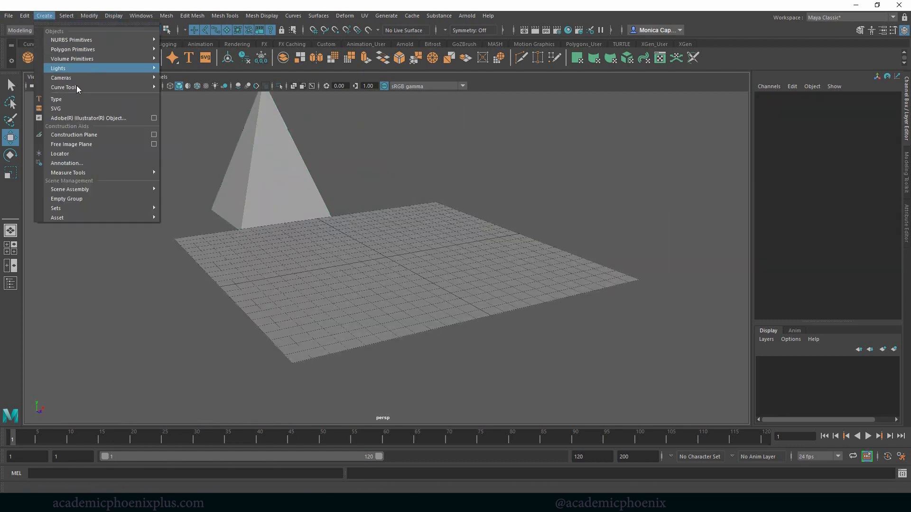
pyautogui.moveTo(110, 78)
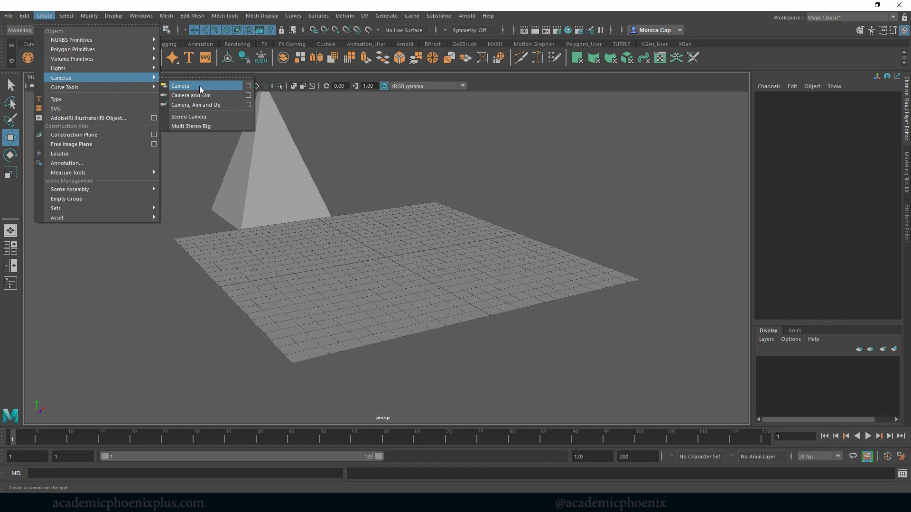
pyautogui.click(196, 87)
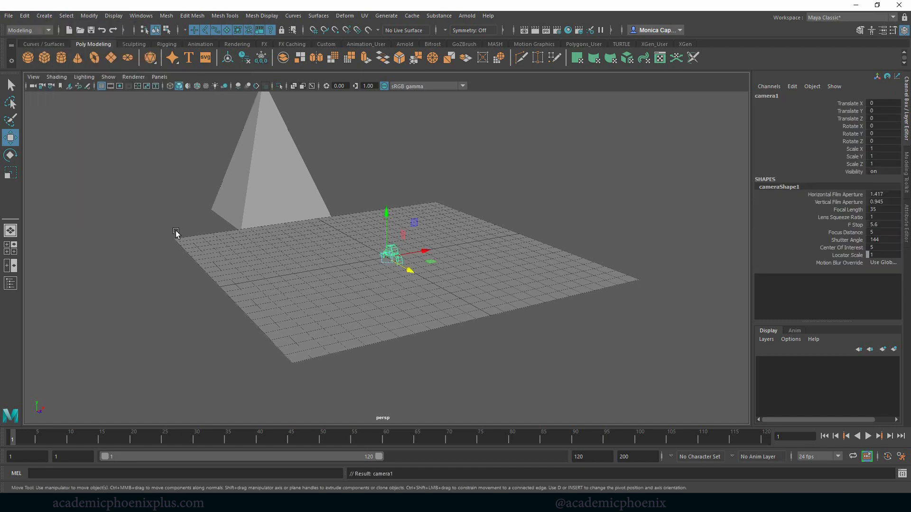
pyautogui.click(160, 77)
pyautogui.moveTo(193, 89)
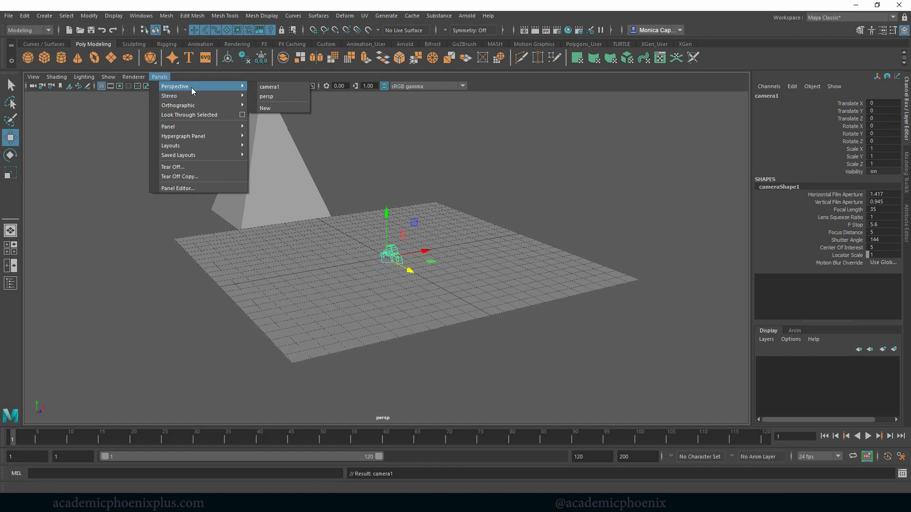
pyautogui.click(276, 87)
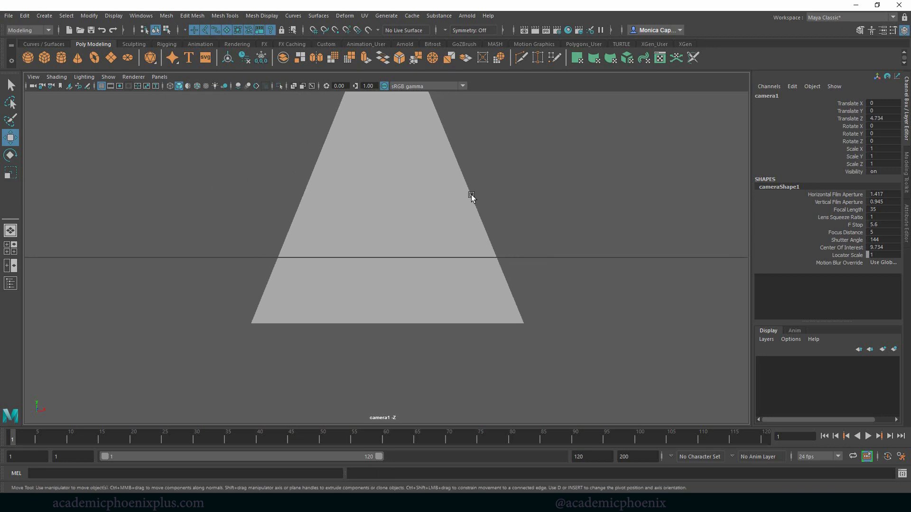
# Step: Position camera1 so it faces the pyramid head-on, centered behind the ground plane at a low angle
pyautogui.click(469, 207)
pyautogui.keyDown('alt'); pyautogui.moveTo(516, 205); pyautogui.dragTo(451, 182); pyautogui.keyUp('alt')
pyautogui.keyDown('alt'); pyautogui.moveTo(451, 182); pyautogui.dragTo(153, 142, button='right'); pyautogui.keyUp('alt')
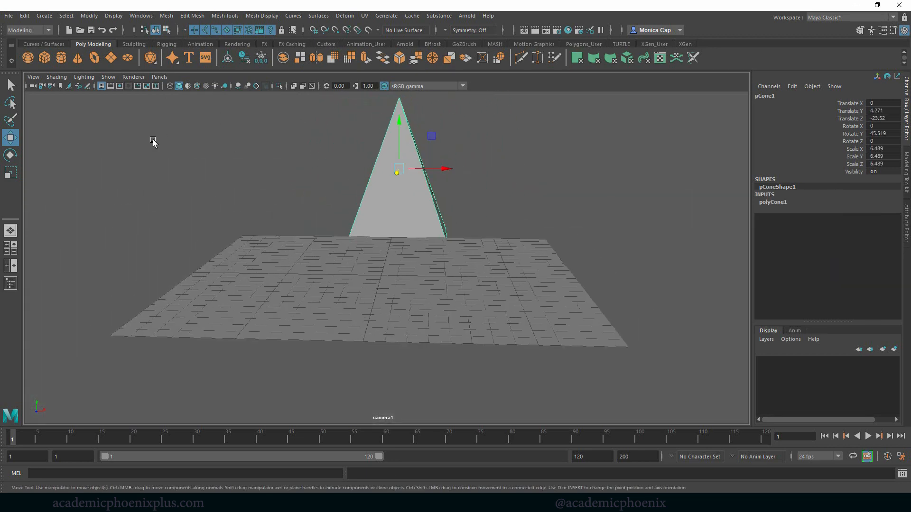
pyautogui.keyDown('alt'); pyautogui.moveTo(479, 209); pyautogui.dragTo(420, 224, button='middle'); pyautogui.keyUp('alt')
pyautogui.moveTo(425, 230)
pyautogui.keyDown('alt'); pyautogui.mouseDown()
pyautogui.moveTo(420, 217)
pyautogui.moveTo(429, 220)
pyautogui.mouseUp(); pyautogui.keyUp('alt')
pyautogui.keyDown('alt'); pyautogui.moveTo(428, 199); pyautogui.dragTo(446, 210, button='middle'); pyautogui.keyUp('alt')
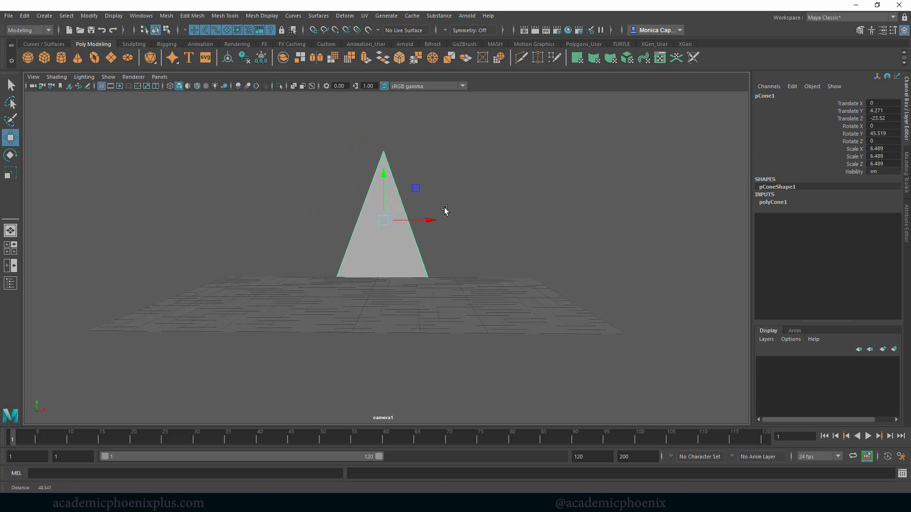
pyautogui.keyDown('alt'); pyautogui.moveTo(446, 210); pyautogui.dragTo(581, 241, button='right'); pyautogui.keyUp('alt')
# Step: Raise the ground plane to Translate Y 0.13, slightly above the grid
pyautogui.click(480, 302)
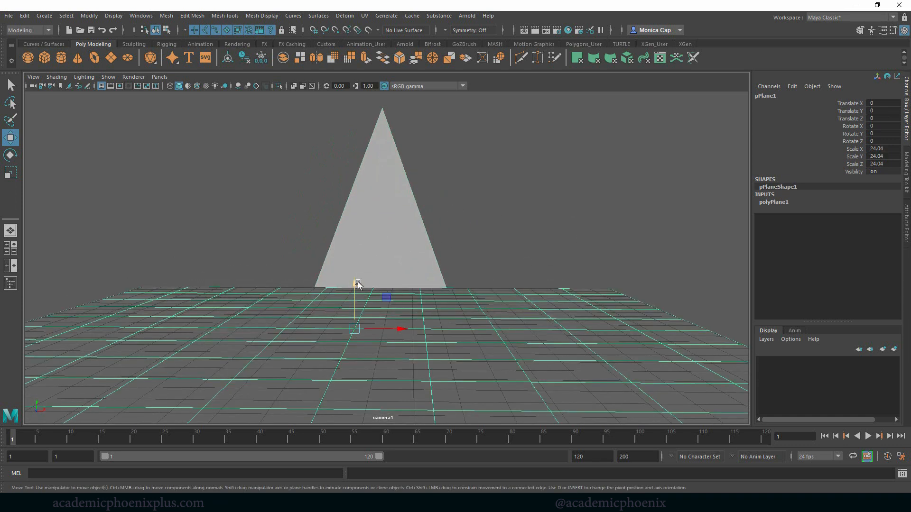
pyautogui.moveTo(357, 284); pyautogui.dragTo(355, 278)
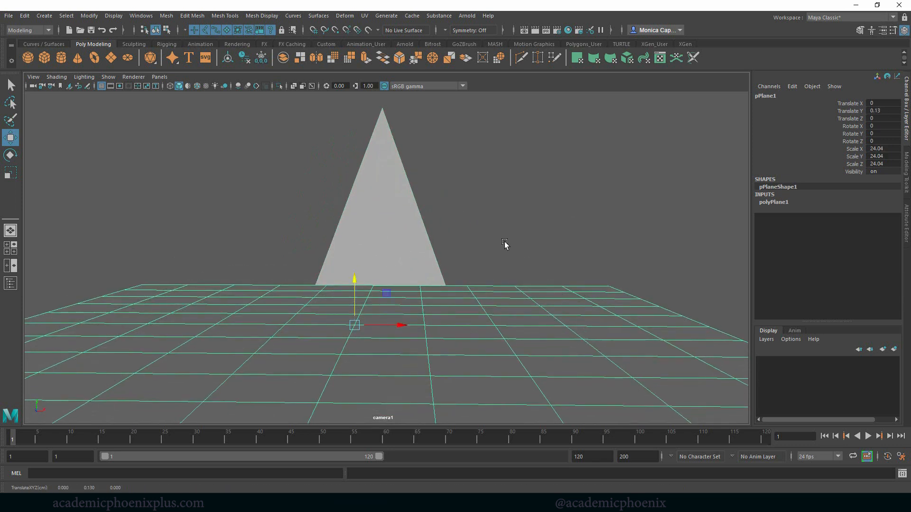
# Step: Try the film gate in the camera1 view and leave the resolution gate displayed
pyautogui.click(119, 86)
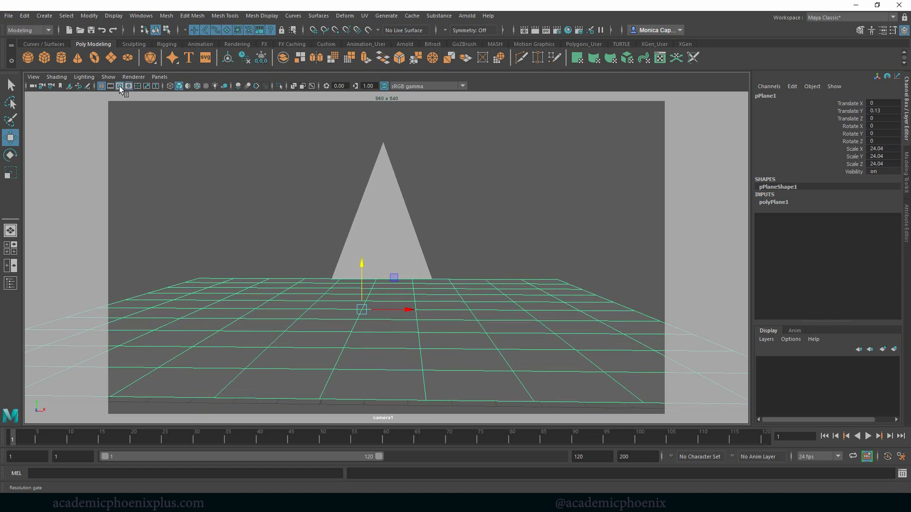
pyautogui.click(111, 87)
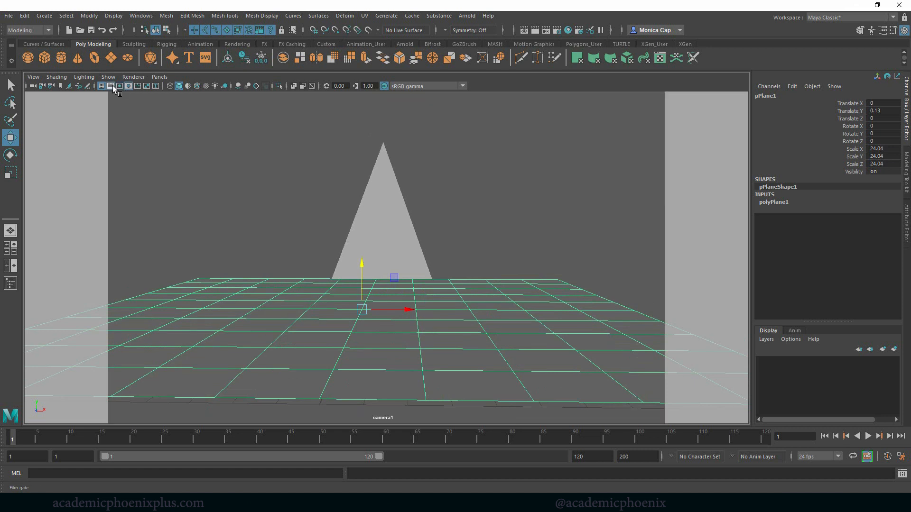
pyautogui.click(113, 88)
pyautogui.click(119, 86)
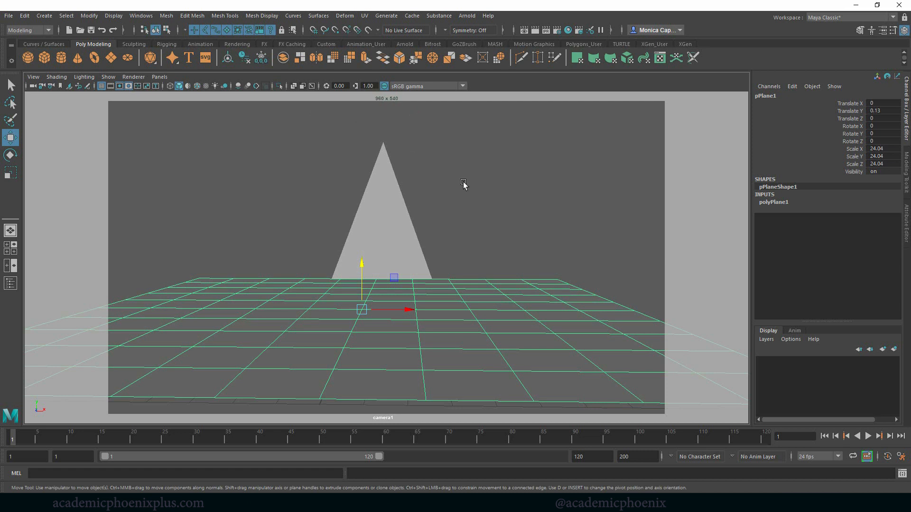
# Step: Fine-tune camera1's angle on the pyramid and ground plane, and lock the camera
pyautogui.keyDown('alt'); pyautogui.moveTo(451, 232); pyautogui.dragTo(514, 217); pyautogui.keyUp('alt')
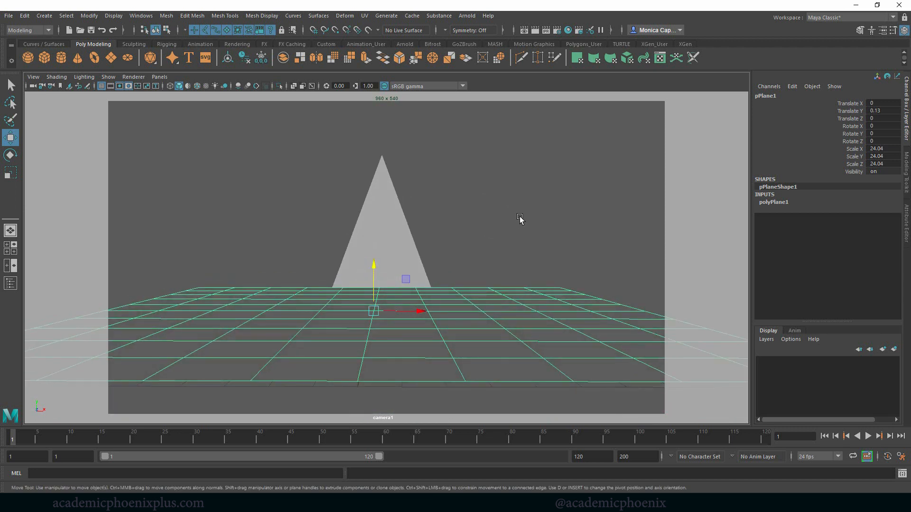
pyautogui.click(379, 235)
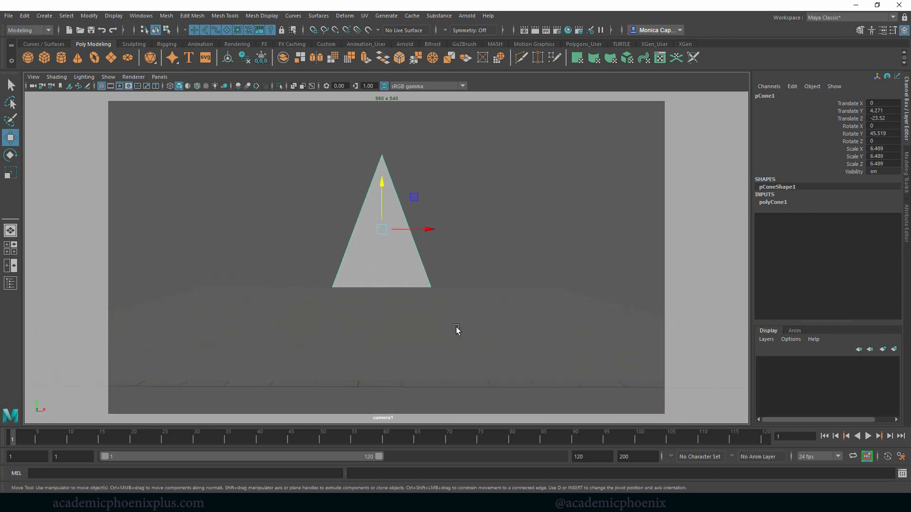
pyautogui.click(32, 86)
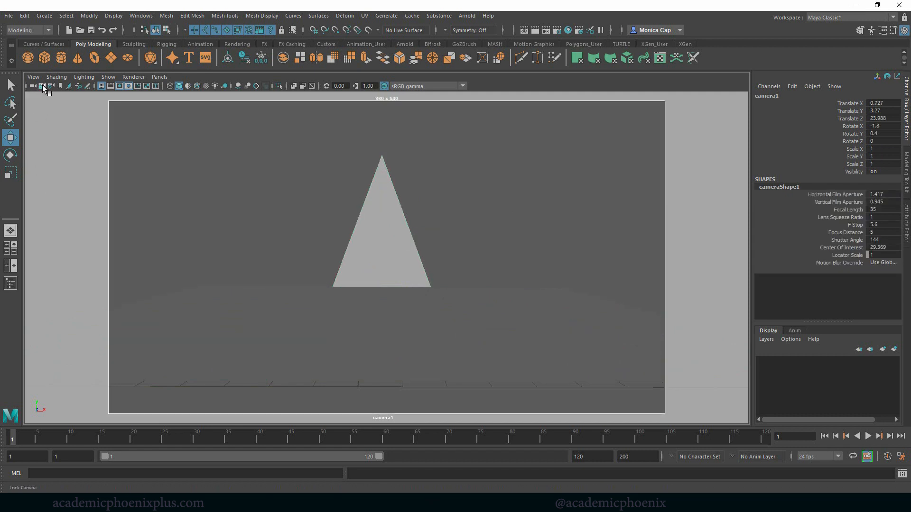
pyautogui.click(42, 86)
pyautogui.click(532, 237)
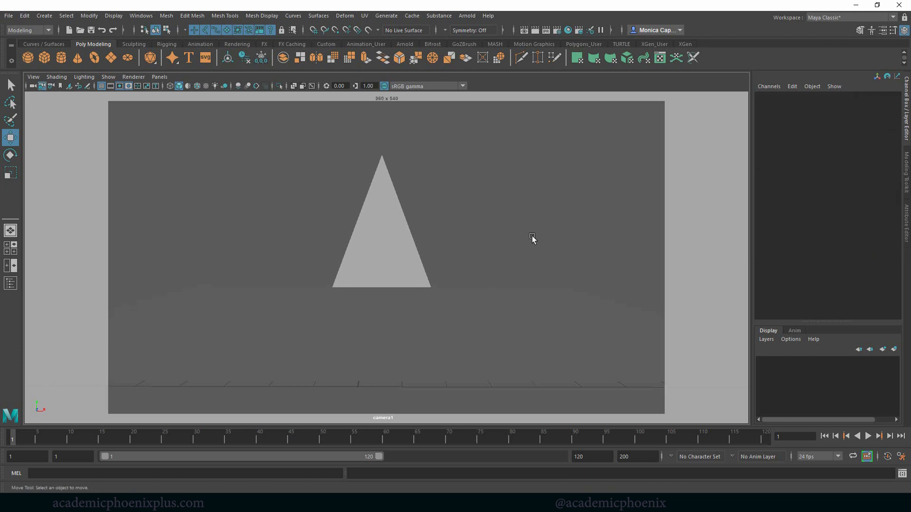
# Step: Try scaling the pyramid along Z to about 8.87, and undo the scaling
pyautogui.click(463, 293)
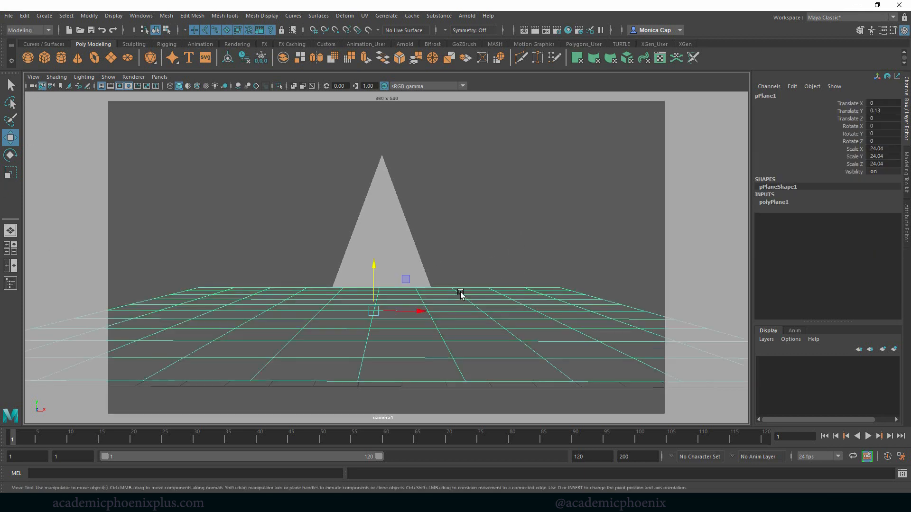
pyautogui.click(385, 238)
pyautogui.press('r')
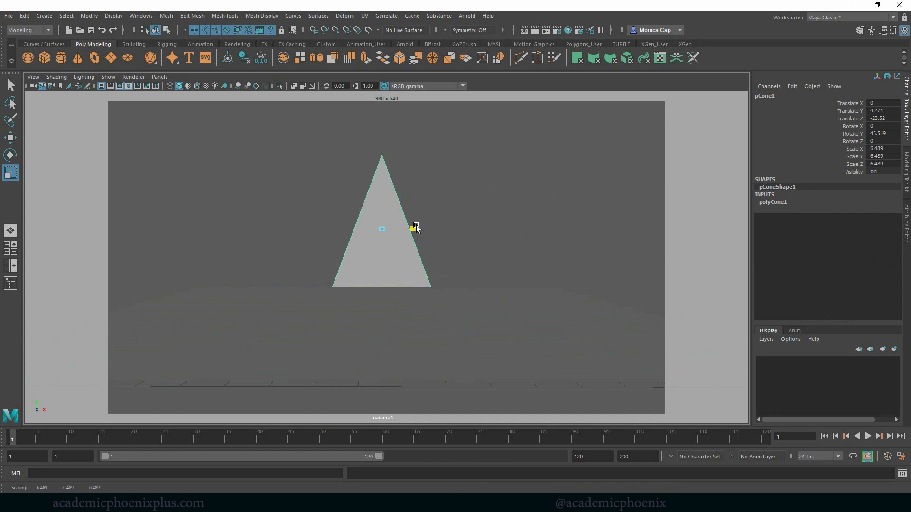
pyautogui.moveTo(416, 228); pyautogui.dragTo(449, 242)
pyautogui.hotkey('ctrl', 'z')
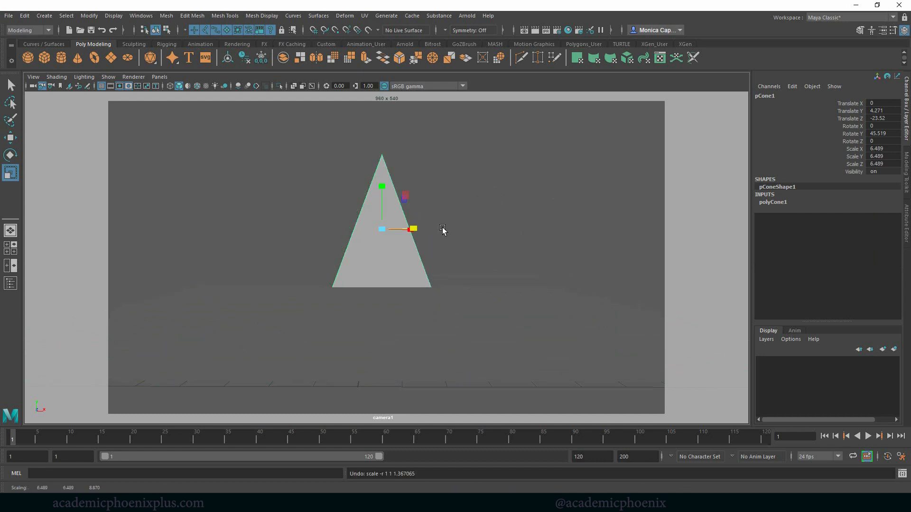
# Step: Freeze the pyramid's transformations and widen it to Scale X 1.8
pyautogui.click(262, 63)
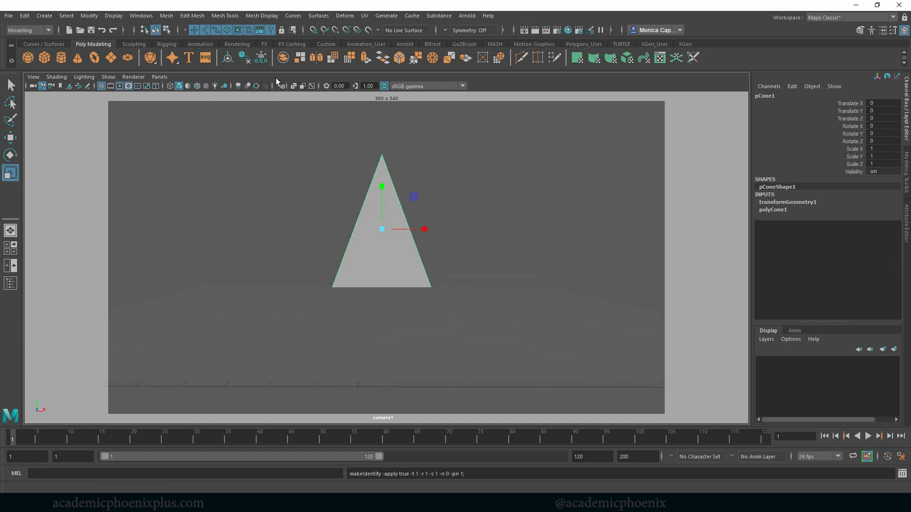
pyautogui.moveTo(425, 229); pyautogui.dragTo(458, 227)
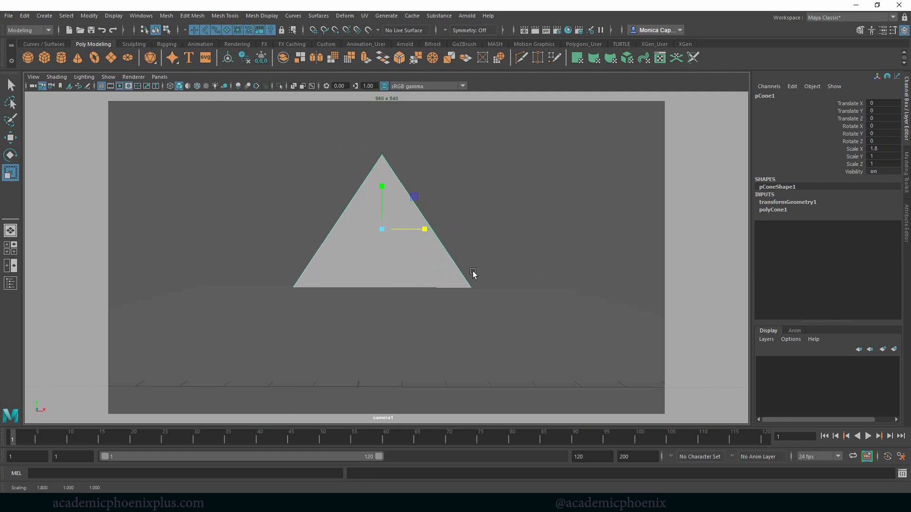
pyautogui.click(426, 305)
pyautogui.click(560, 223)
pyautogui.click(419, 314)
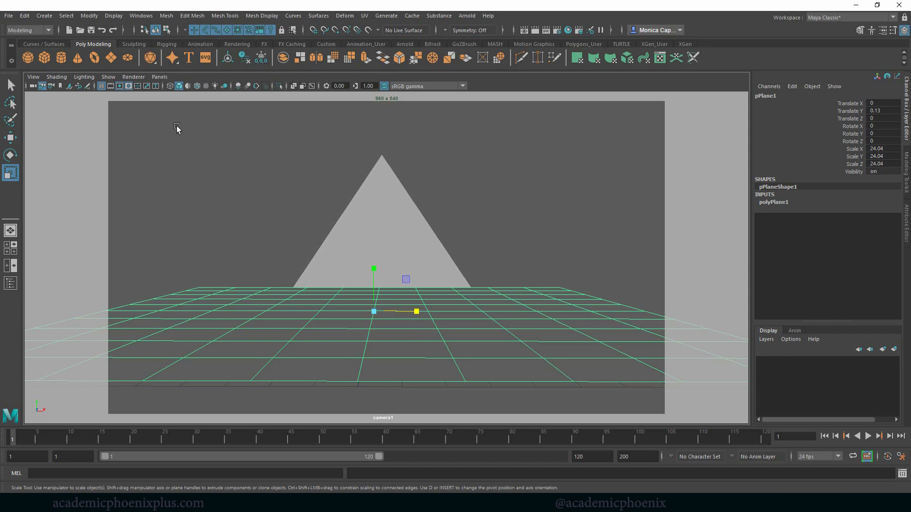
# Step: Duplicate the pyramid and move the copy along X to 12.885
pyautogui.click(410, 228)
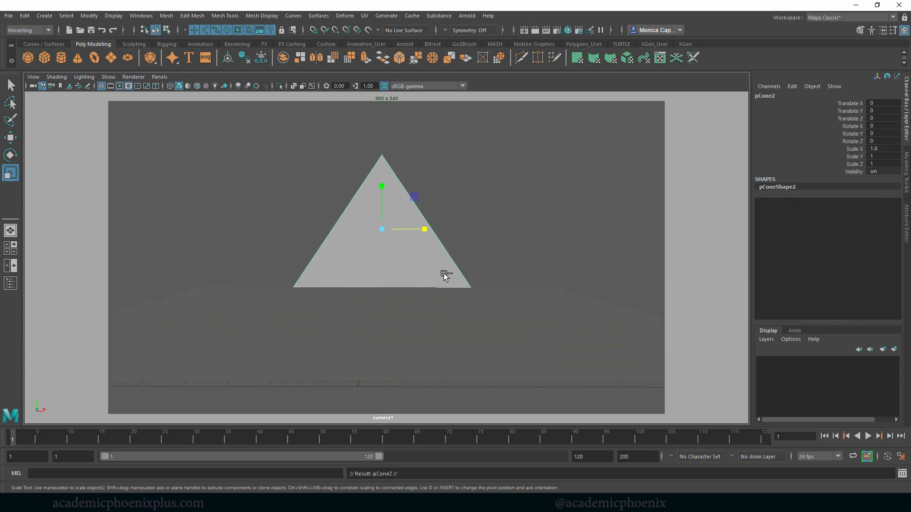
pyautogui.press('w')
pyautogui.moveTo(429, 230); pyautogui.dragTo(575, 208)
# Step: Scale the pyramid copy to X 0.443, Y 0.379 and Z 0.246, and reposition it at X 12.655, Y 6.318, Z 1.055
pyautogui.press('r')
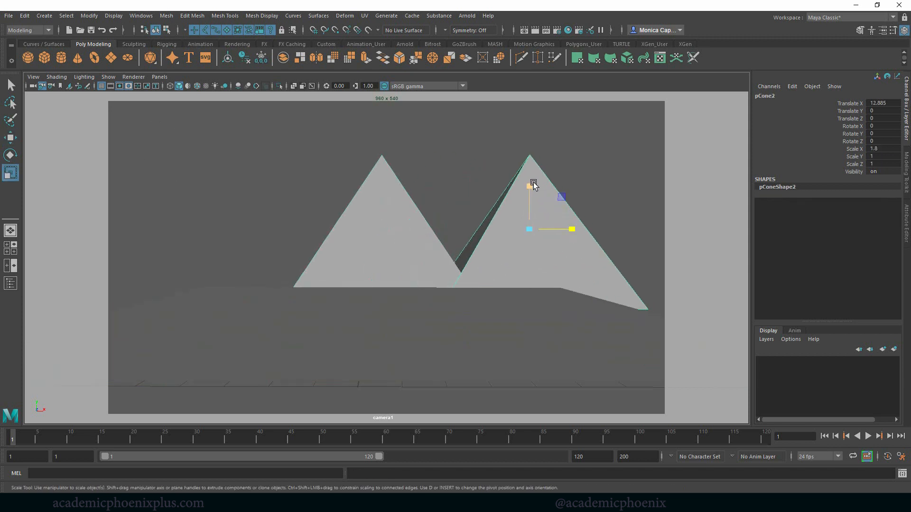
pyautogui.moveTo(529, 187)
pyautogui.keyDown('ctrl'); pyautogui.mouseDown()
pyautogui.moveTo(545, 217)
pyautogui.moveTo(479, 217)
pyautogui.moveTo(528, 199)
pyautogui.mouseUp(); pyautogui.keyUp('ctrl')
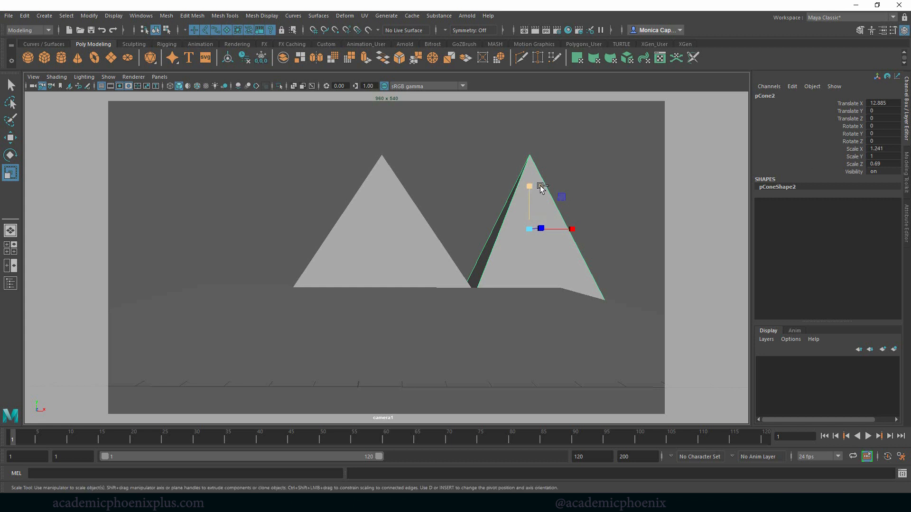
pyautogui.keyDown('ctrl'); pyautogui.moveTo(529, 187); pyautogui.dragTo(524, 195); pyautogui.keyUp('ctrl')
pyautogui.moveTo(535, 188)
pyautogui.mouseDown()
pyautogui.moveTo(536, 209)
pyautogui.moveTo(533, 113)
pyautogui.moveTo(543, 124)
pyautogui.moveTo(541, 201)
pyautogui.mouseUp()
pyautogui.press('w')
pyautogui.press('e')
pyautogui.press('r')
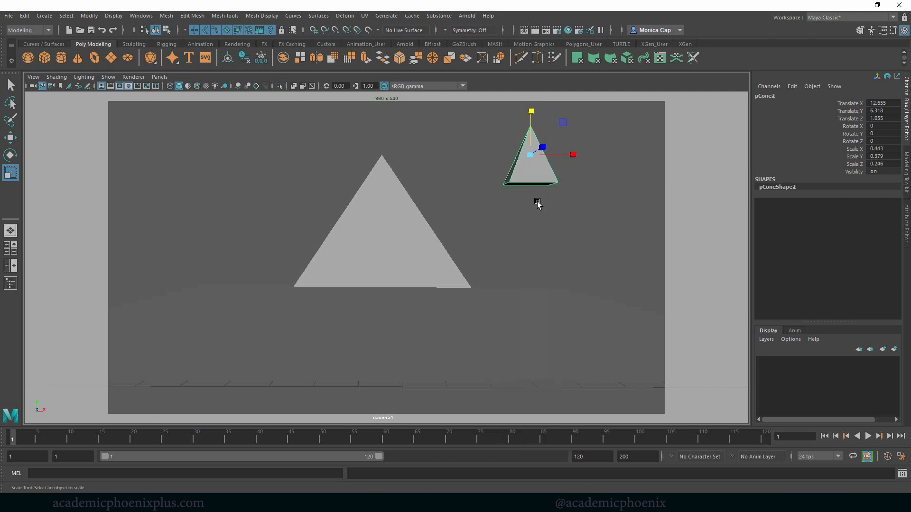
# Step: Extrude the small pyramid's bottom face straight down below the ground plane to form an obelisk shaft
pyautogui.press('F10')
pyautogui.click(540, 184)
pyautogui.hotkey('ctrl', 'e')
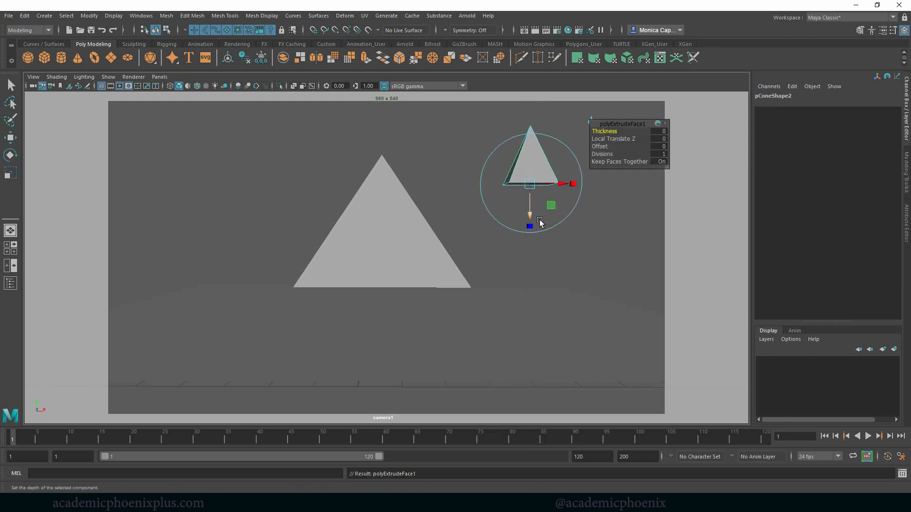
pyautogui.press('w')
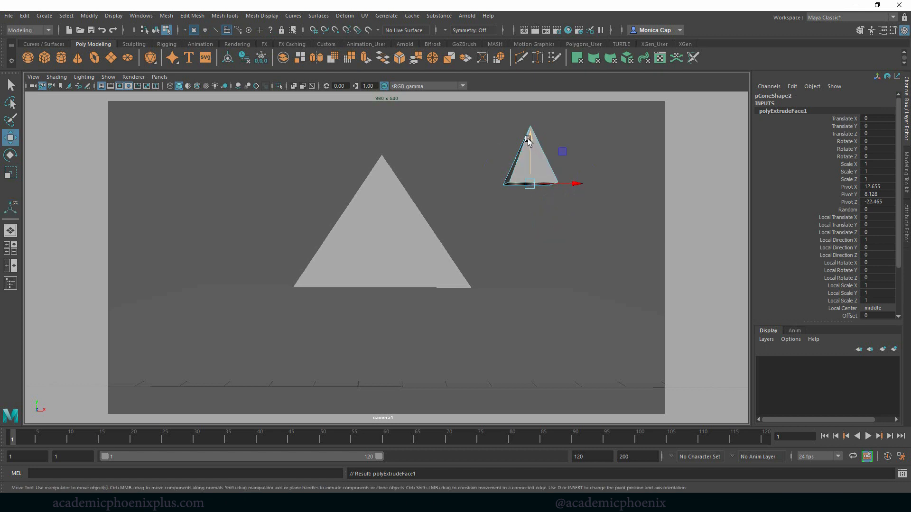
pyautogui.moveTo(528, 139); pyautogui.dragTo(529, 287)
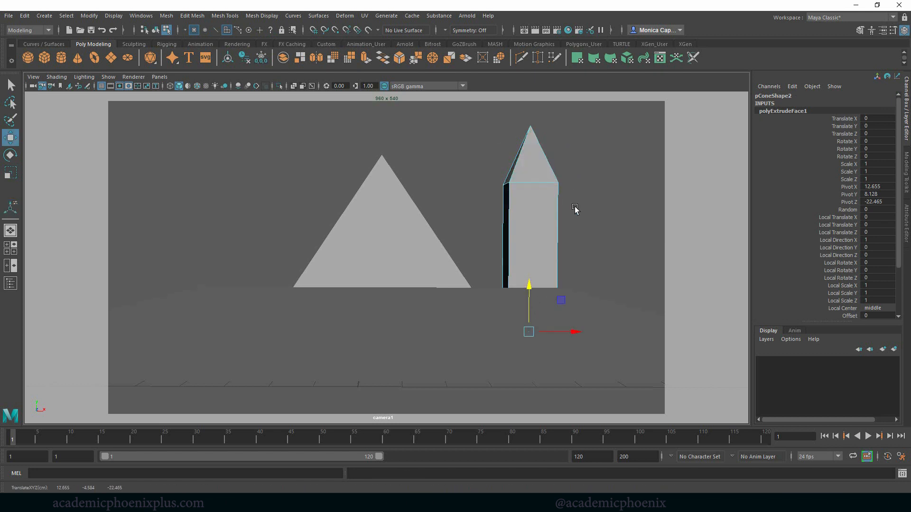
# Step: Set up a side-by-side layout showing the camera1 view next to the perspective view
pyautogui.press('space')
pyautogui.press('space')
pyautogui.click(10, 265)
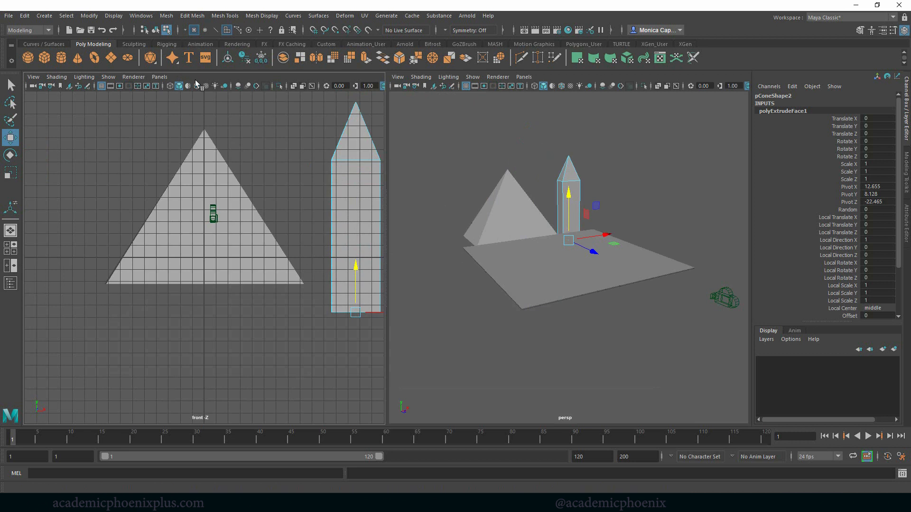
pyautogui.click(159, 77)
pyautogui.moveTo(191, 91)
pyautogui.click(269, 88)
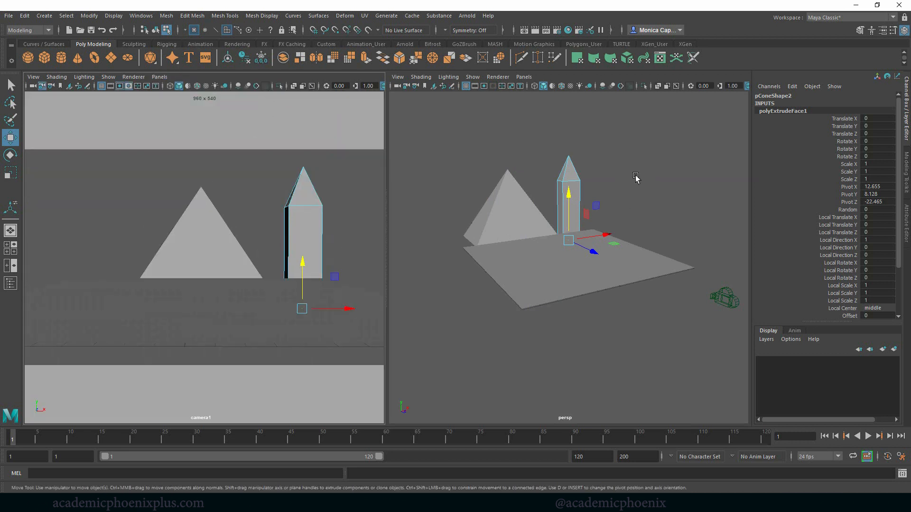
# Step: Select the whole obelisk as an object and narrow it to Scale X 0.274
pyautogui.keyDown('alt'); pyautogui.moveTo(636, 177); pyautogui.dragTo(626, 196); pyautogui.keyUp('alt')
pyautogui.click(591, 128)
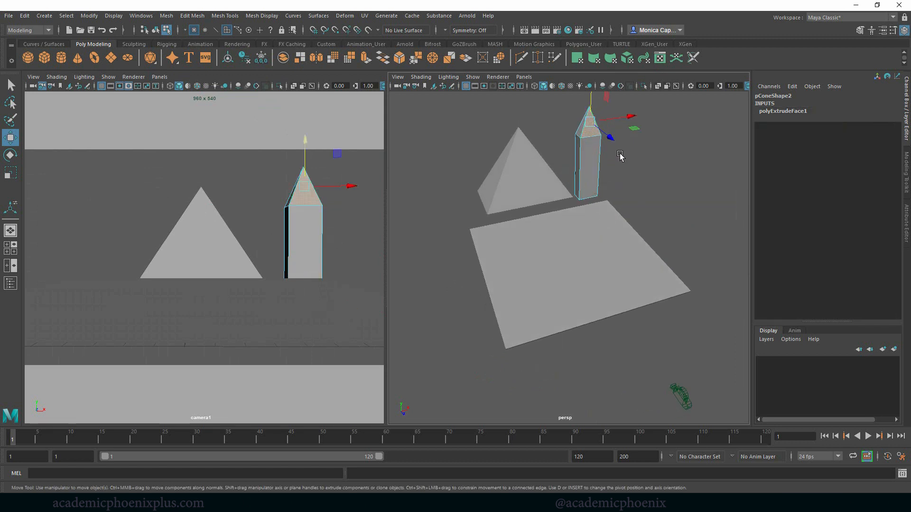
pyautogui.moveTo(600, 157); pyautogui.dragTo(601, 158, button='right')
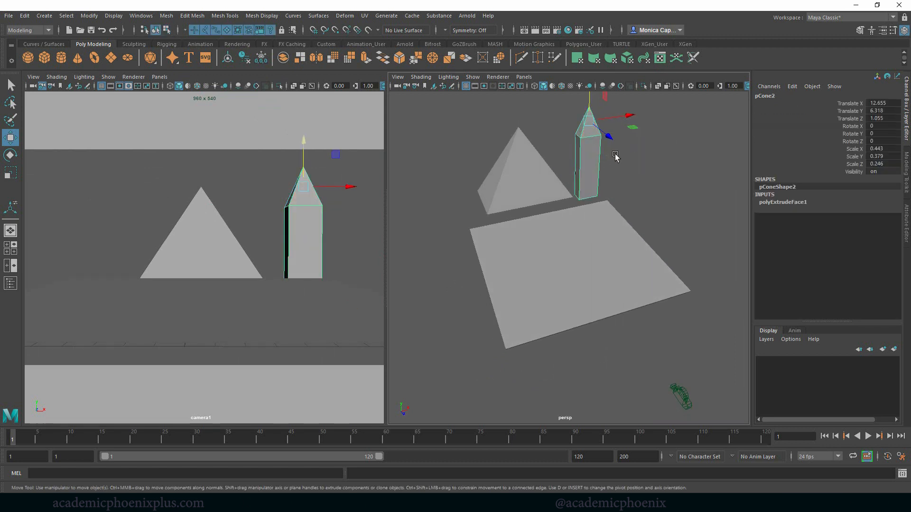
pyautogui.press('r')
pyautogui.moveTo(625, 116)
pyautogui.mouseDown()
pyautogui.moveTo(609, 124)
pyautogui.moveTo(628, 118)
pyautogui.mouseUp()
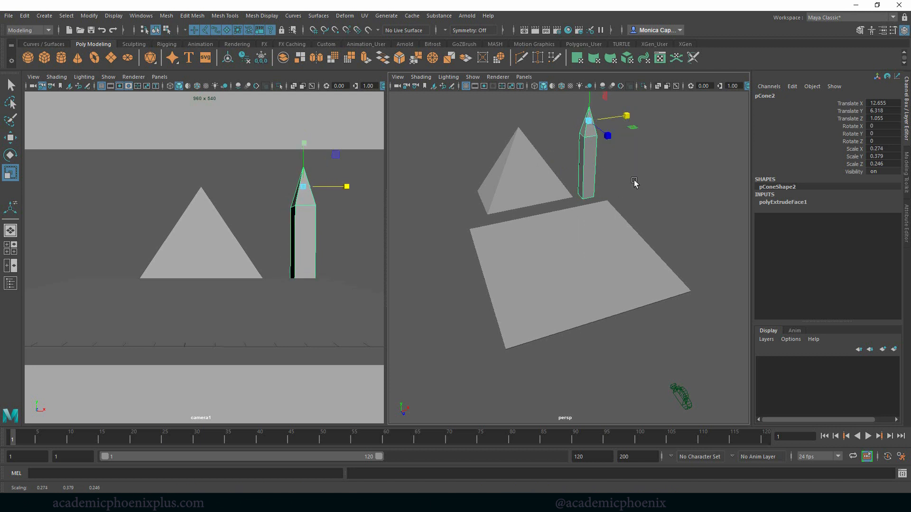
# Step: Lower the obelisk's tip vertex slightly to make its pointed cap flatter
pyautogui.keyDown('alt'); pyautogui.moveTo(634, 182); pyautogui.dragTo(577, 160); pyautogui.keyUp('alt')
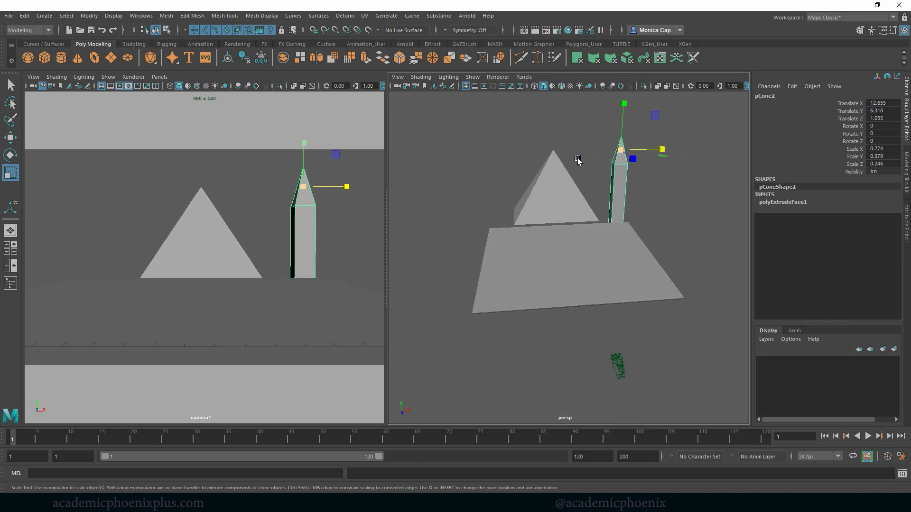
pyautogui.press('F9')
pyautogui.moveTo(599, 127); pyautogui.dragTo(650, 142)
pyautogui.press('w')
pyautogui.moveTo(623, 108); pyautogui.dragTo(620, 118)
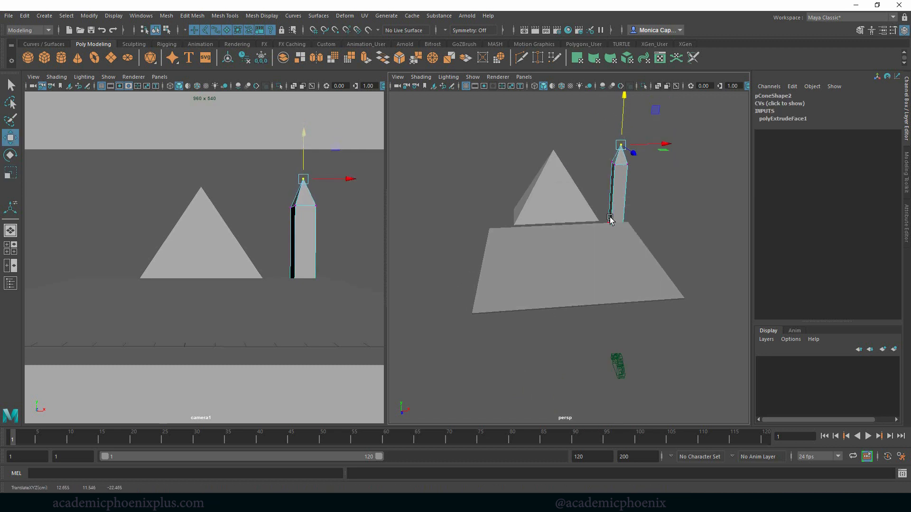
# Step: Widen the obelisk's bottom vertices and move them further down below the ground plane, to about Y -7.158
pyautogui.keyDown('alt'); pyautogui.moveTo(654, 288); pyautogui.dragTo(654, 217); pyautogui.keyUp('alt')
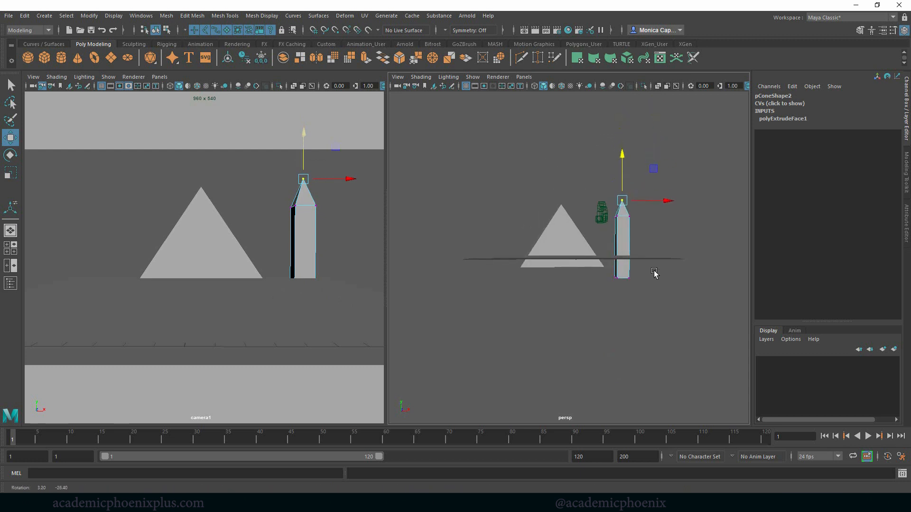
pyautogui.moveTo(659, 268); pyautogui.dragTo(633, 279)
pyautogui.press('r')
pyautogui.press('w')
pyautogui.moveTo(627, 241); pyautogui.dragTo(623, 247)
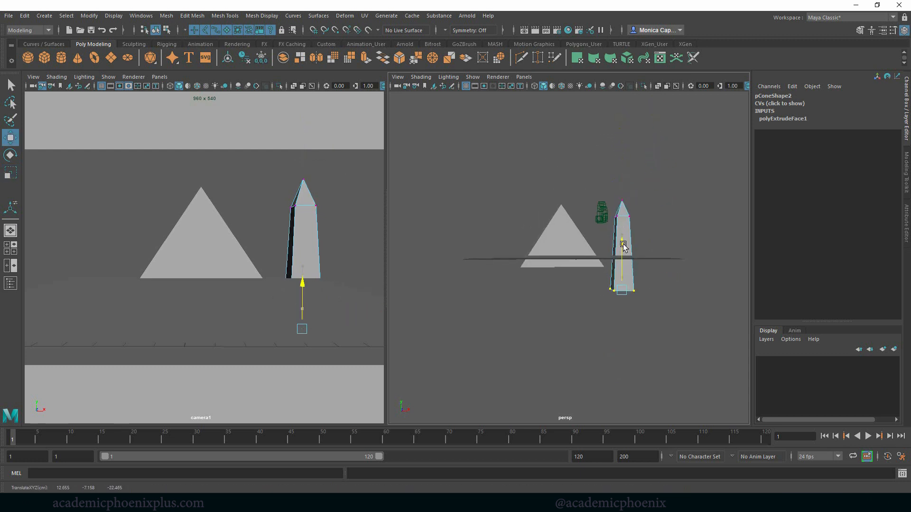
pyautogui.moveTo(628, 216); pyautogui.dragTo(661, 204, button='right')
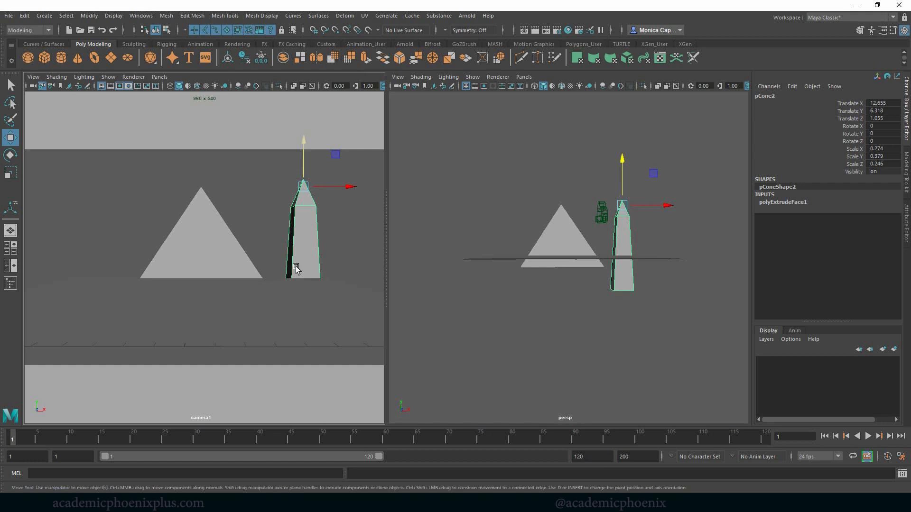
# Step: Move the obelisk further back and away from the pyramid, to Translate X 16.336 and Z -5.194
pyautogui.keyDown('alt'); pyautogui.moveTo(672, 230); pyautogui.dragTo(687, 254); pyautogui.keyUp('alt')
pyautogui.moveTo(577, 124); pyautogui.dragTo(693, 122)
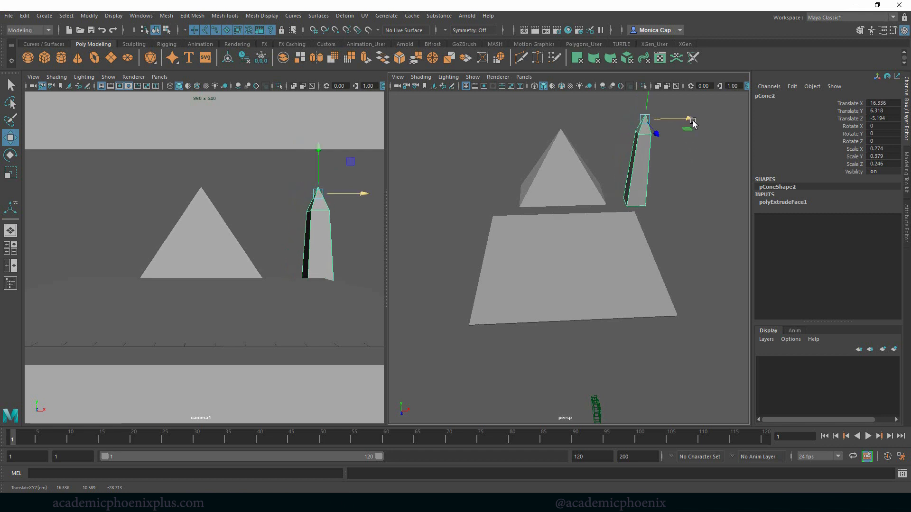
pyautogui.press('4')
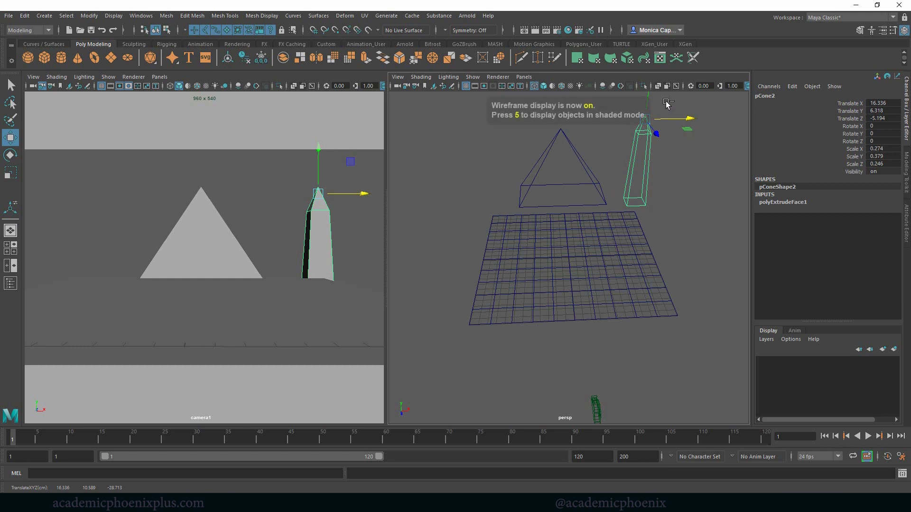
pyautogui.press('5')
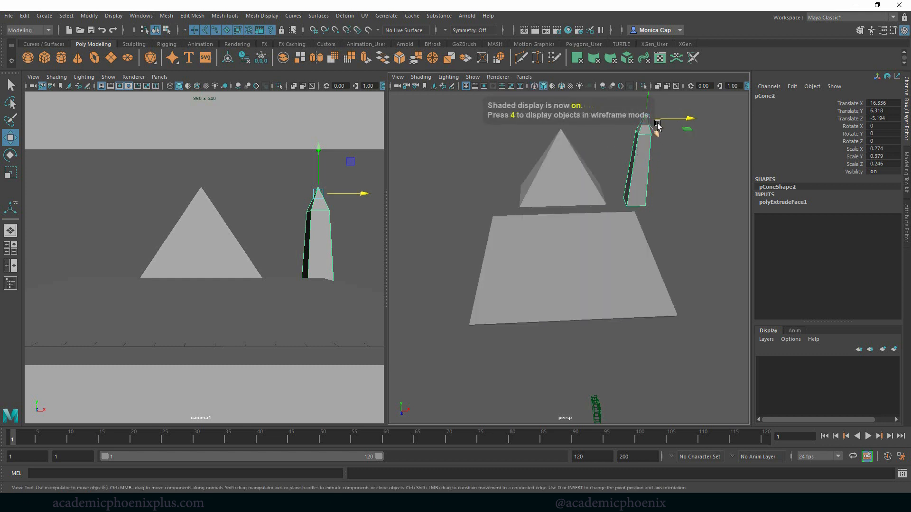
# Step: Slim the obelisk to Scale X 0.169 and Scale Z 0.152, keeping its height
pyautogui.keyDown('alt'); pyautogui.moveTo(656, 127); pyautogui.dragTo(645, 180, button='middle'); pyautogui.keyUp('alt')
pyautogui.keyDown('alt'); pyautogui.moveTo(646, 181); pyautogui.dragTo(666, 179); pyautogui.keyUp('alt')
pyautogui.press('r')
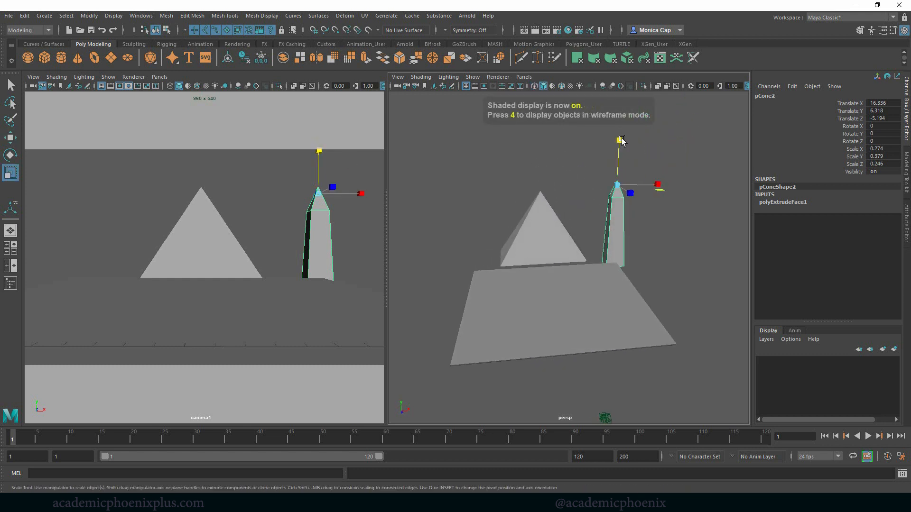
pyautogui.keyDown('ctrl'); pyautogui.moveTo(619, 141); pyautogui.dragTo(616, 164); pyautogui.keyUp('ctrl')
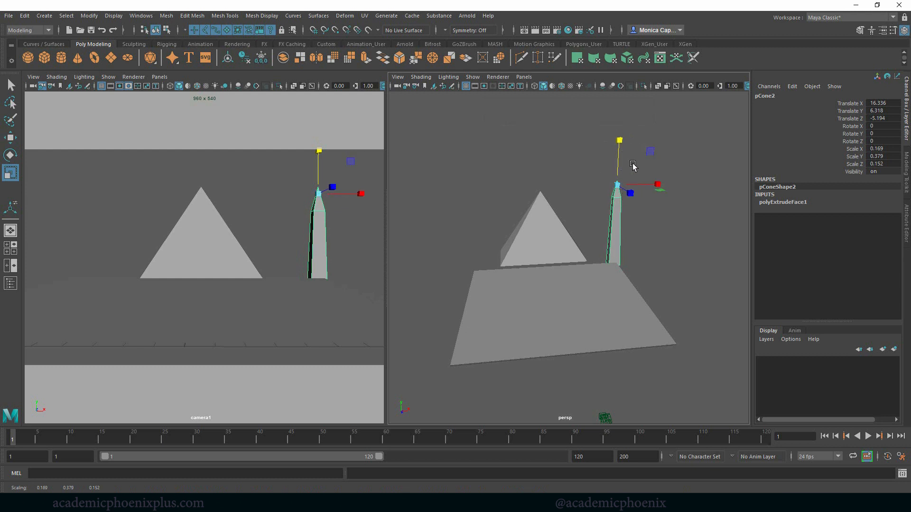
# Step: Raise the obelisk to Translate Y 8.701
pyautogui.press('w')
pyautogui.click(622, 140)
pyautogui.click(613, 193)
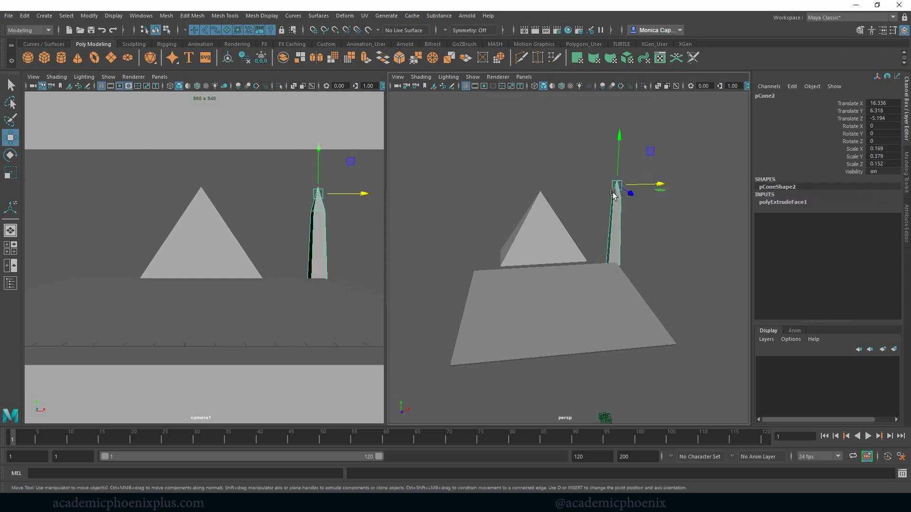
pyautogui.moveTo(619, 137); pyautogui.dragTo(618, 129)
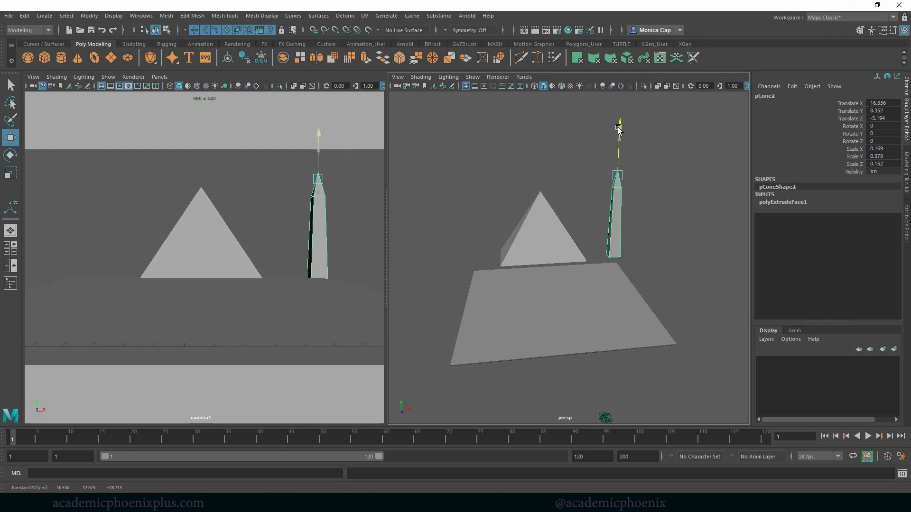
pyautogui.moveTo(618, 128); pyautogui.dragTo(618, 124)
# Step: Lower the obelisk's tip vertex slightly and widen its bottom vertices a little
pyautogui.moveTo(622, 183); pyautogui.dragTo(561, 182, button='right')
pyautogui.moveTo(332, 175); pyautogui.dragTo(319, 147)
pyautogui.moveTo(319, 199); pyautogui.dragTo(269, 200, button='right')
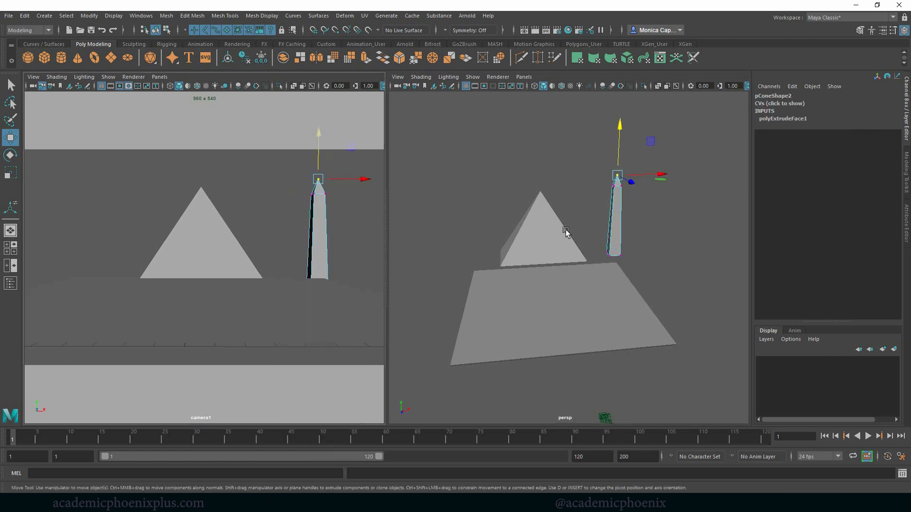
pyautogui.moveTo(640, 260); pyautogui.dragTo(610, 256)
pyautogui.press('r')
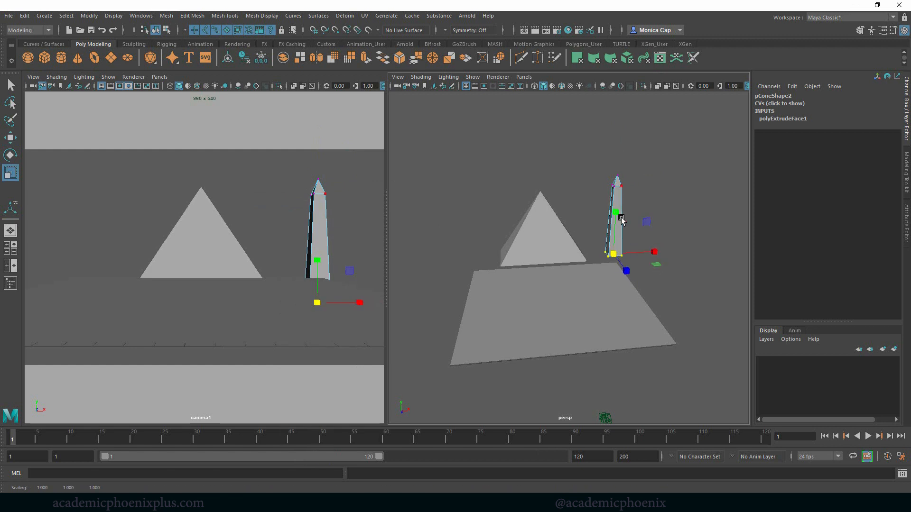
pyautogui.moveTo(616, 221); pyautogui.dragTo(663, 208, button='right')
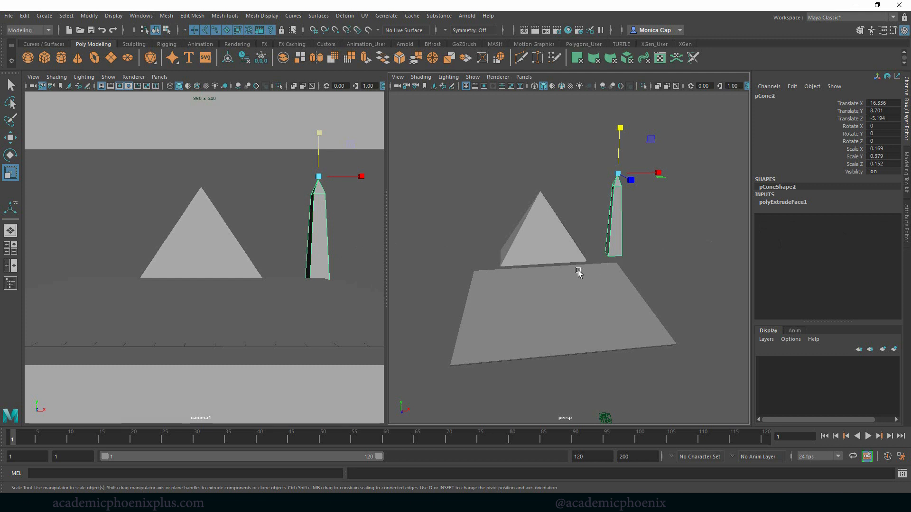
# Step: Enlarge the ground plane to Scale X 46.599 and Scale Z 37.119, and lower it to Translate Y -1.856
pyautogui.click(280, 305)
pyautogui.moveTo(579, 295); pyautogui.dragTo(637, 300)
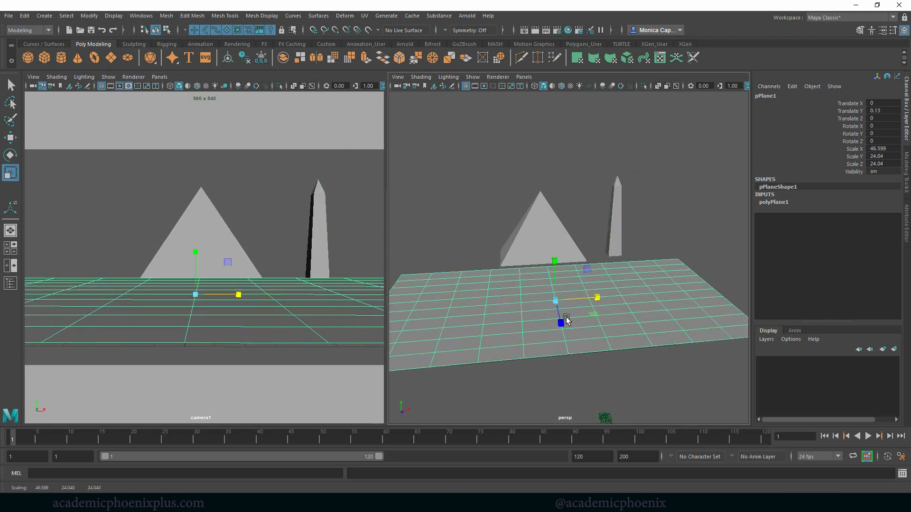
pyautogui.moveTo(566, 318); pyautogui.dragTo(564, 349)
pyautogui.press('w')
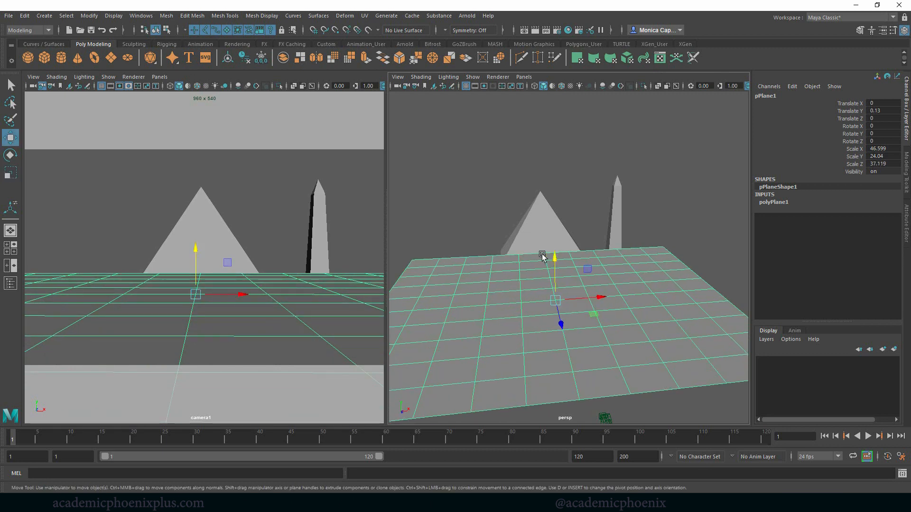
pyautogui.moveTo(554, 256); pyautogui.dragTo(549, 267)
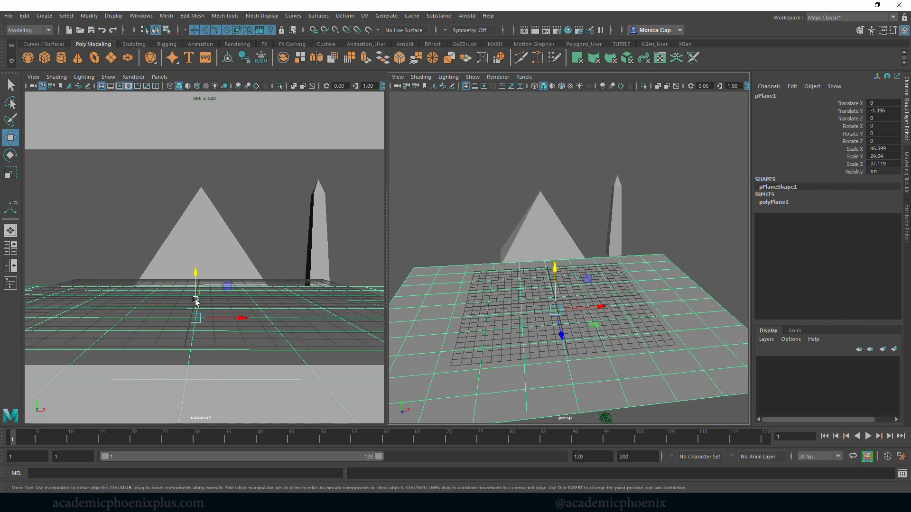
pyautogui.moveTo(197, 273); pyautogui.dragTo(196, 279)
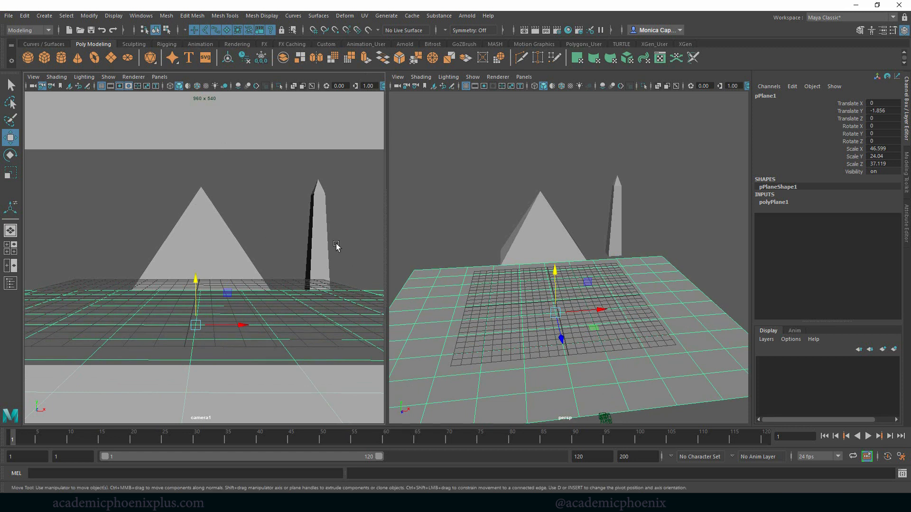
# Step: Duplicate the obelisk to the pyramid's other side, scale the copy to 0.257, 0.577, 0.231 and place it at Translate X -17.362, Y 18.999
pyautogui.click(314, 245)
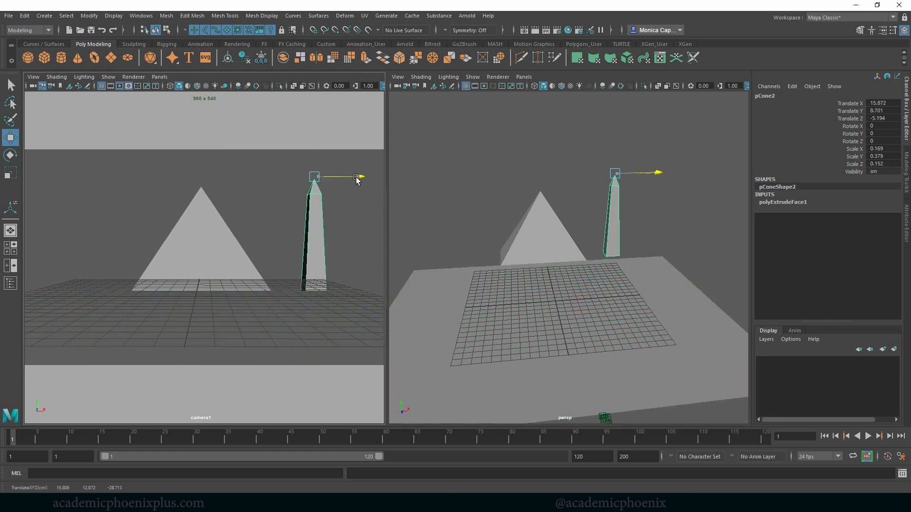
pyautogui.moveTo(360, 177)
pyautogui.keyDown('shift'); pyautogui.mouseDown()
pyautogui.moveTo(148, 187)
pyautogui.moveTo(78, 179)
pyautogui.moveTo(99, 198)
pyautogui.moveTo(123, 200)
pyautogui.mouseUp(); pyautogui.keyUp('shift')
pyautogui.press('r')
pyautogui.press('w')
pyautogui.moveTo(78, 142); pyautogui.dragTo(80, 74)
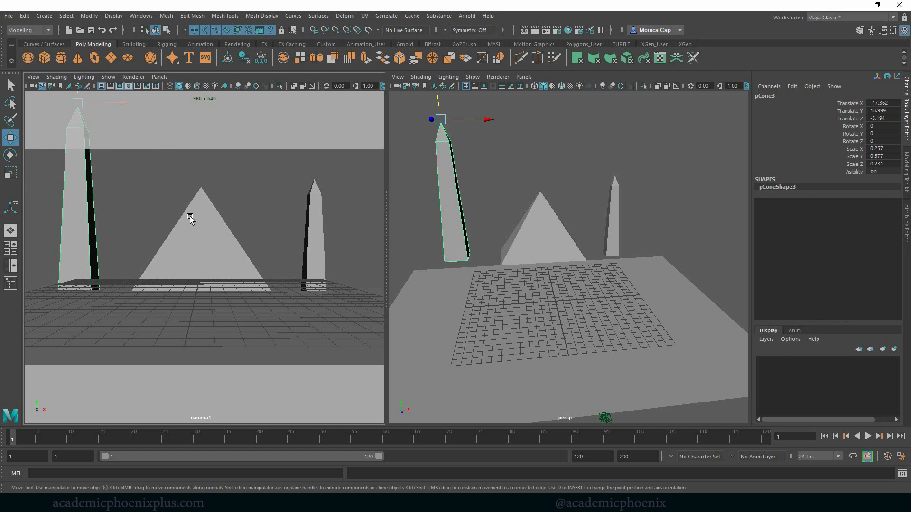
# Step: Bring the taller obelisk forward to Translate Z 1.243 and nudge it outward to Translate X -17.439
pyautogui.click(313, 252)
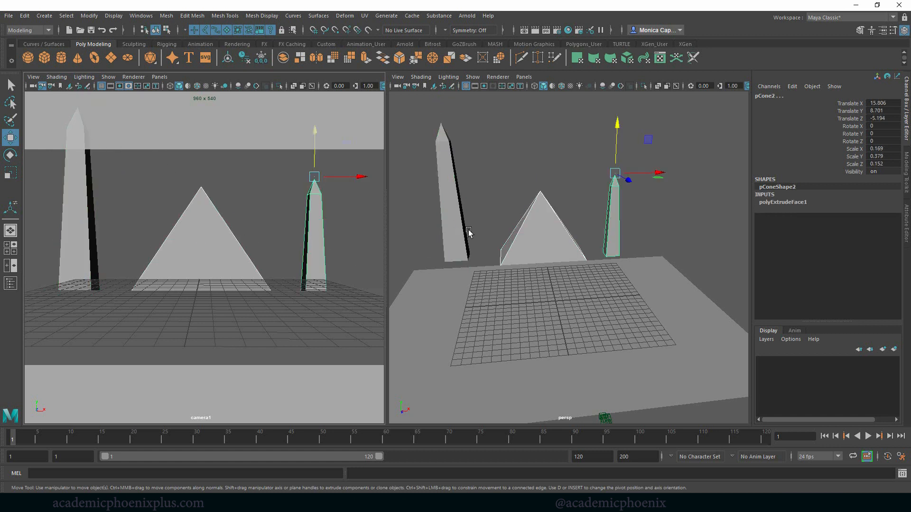
pyautogui.click(447, 251)
pyautogui.moveTo(432, 119); pyautogui.dragTo(424, 124)
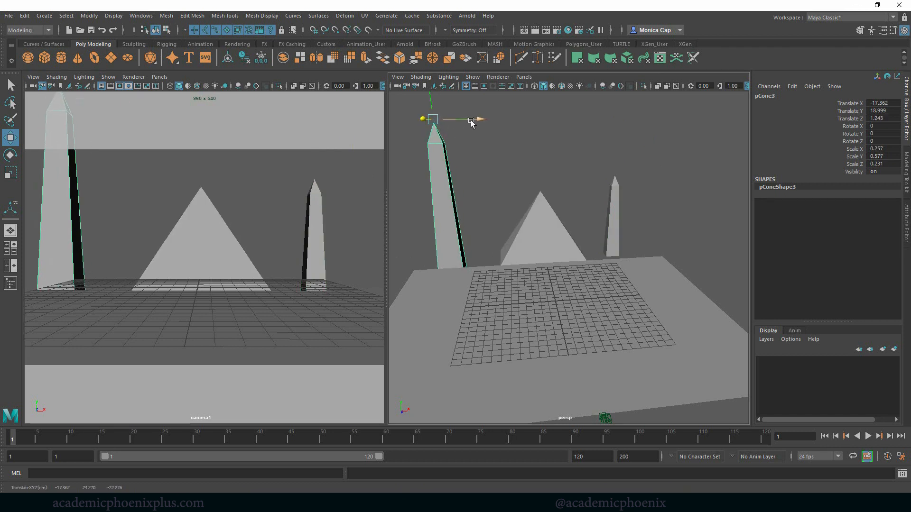
pyautogui.moveTo(478, 120); pyautogui.dragTo(479, 121)
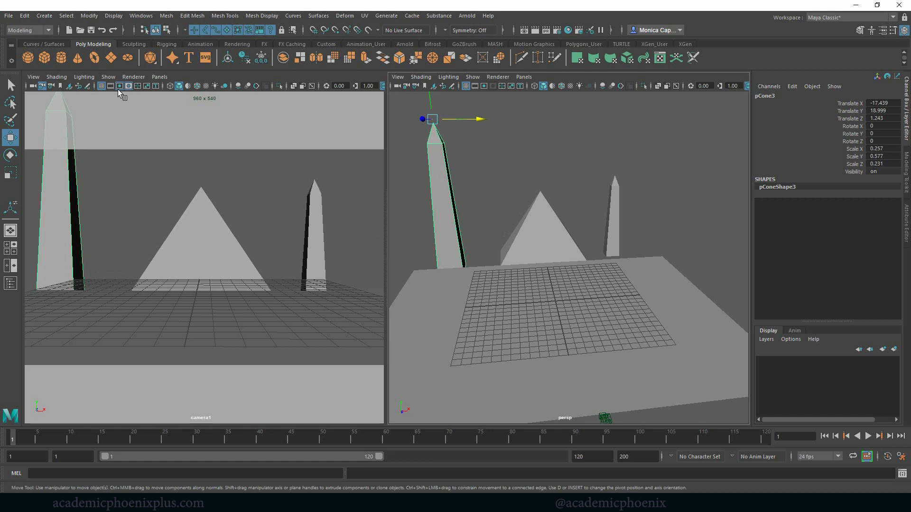
# Step: Show the field chart in the camera view and shift the pyramid slightly along X to center it on the chart
pyautogui.click(137, 86)
pyautogui.click(229, 245)
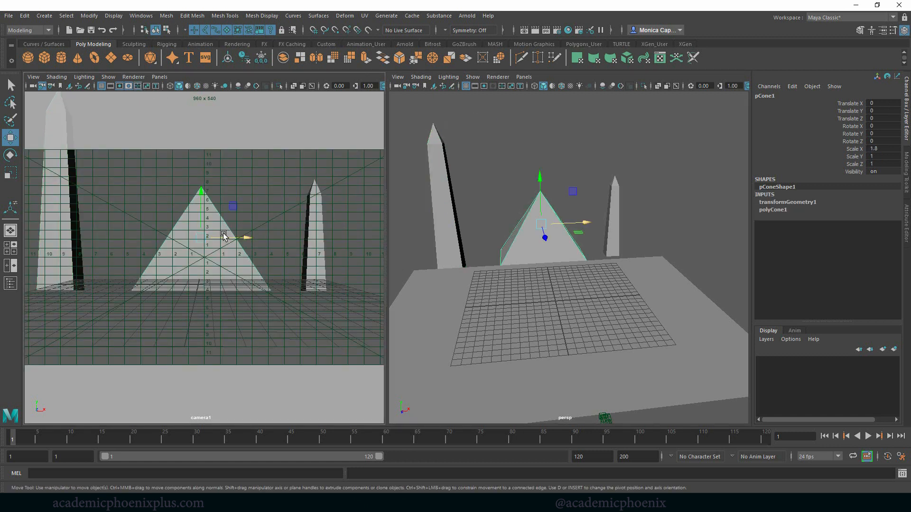
pyautogui.click(138, 87)
pyautogui.click(138, 86)
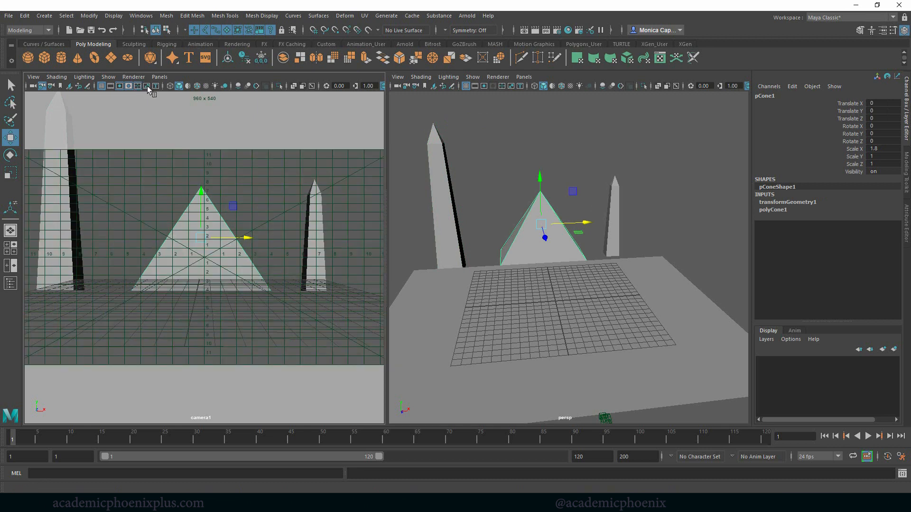
pyautogui.moveTo(246, 238); pyautogui.dragTo(249, 245)
# Step: Move the taller obelisk inward to Translate X -15.88 and lower the ground plane to Translate Y -2.163
pyautogui.click(57, 217)
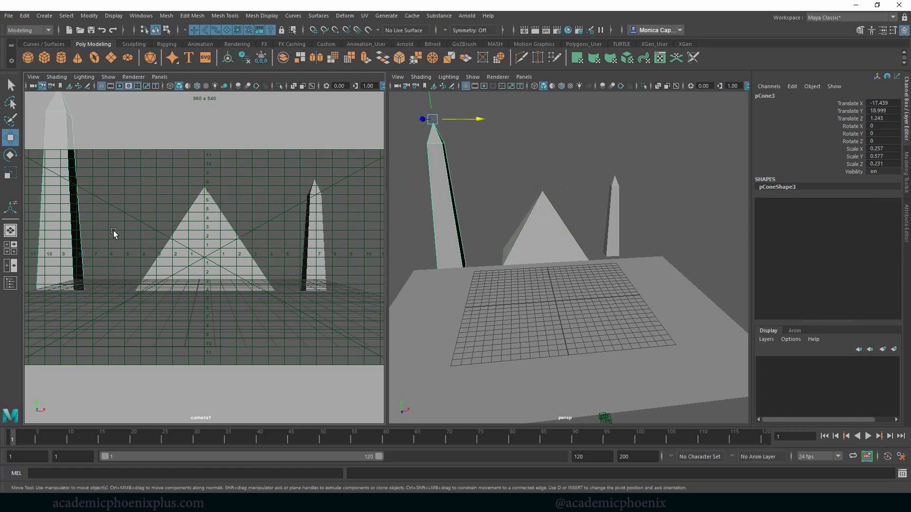
pyautogui.moveTo(477, 118); pyautogui.dragTo(487, 119)
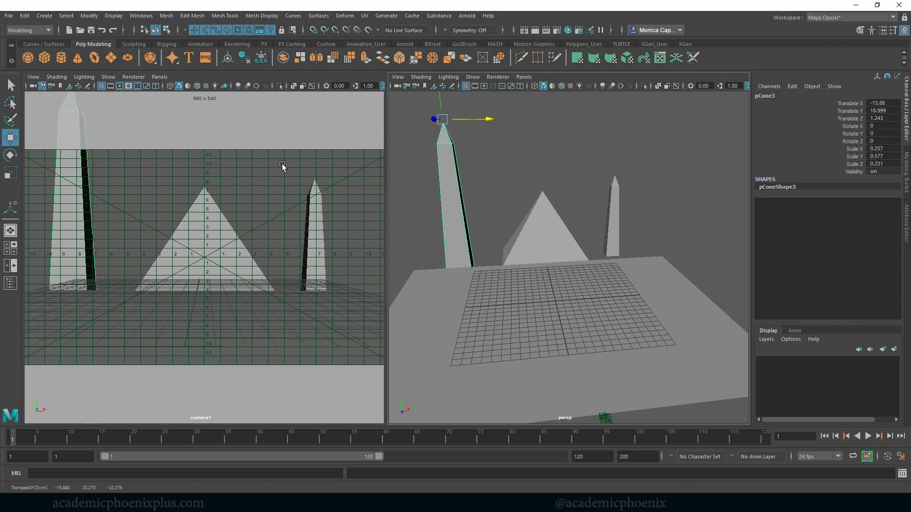
pyautogui.click(138, 87)
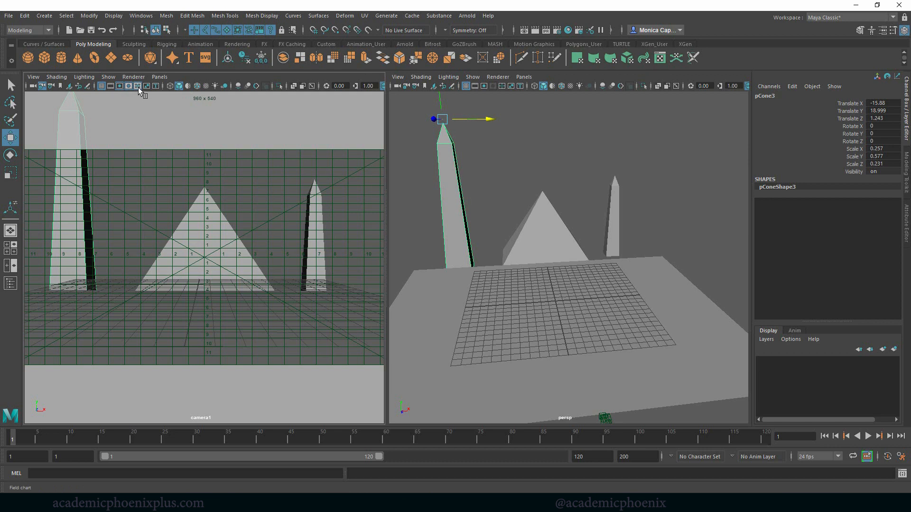
pyautogui.click(215, 332)
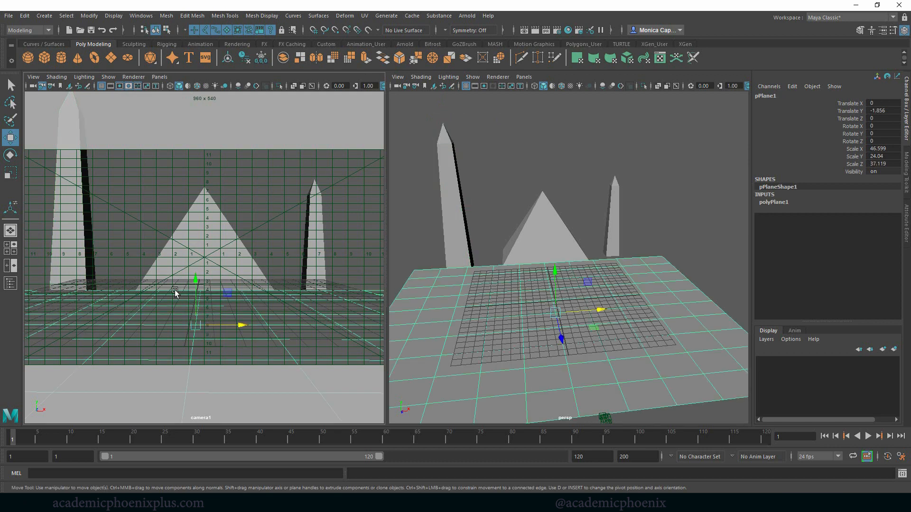
pyautogui.moveTo(200, 285); pyautogui.dragTo(196, 288)
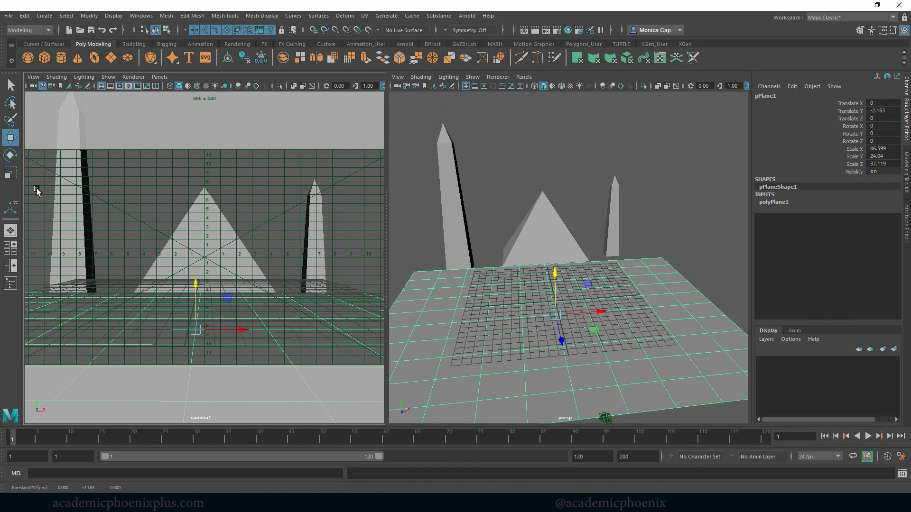
# Step: Clean up the plane, pyramid and both obelisks by centering their pivots, deleting history and freezing transformations
pyautogui.moveTo(37, 189); pyautogui.dragTo(348, 318)
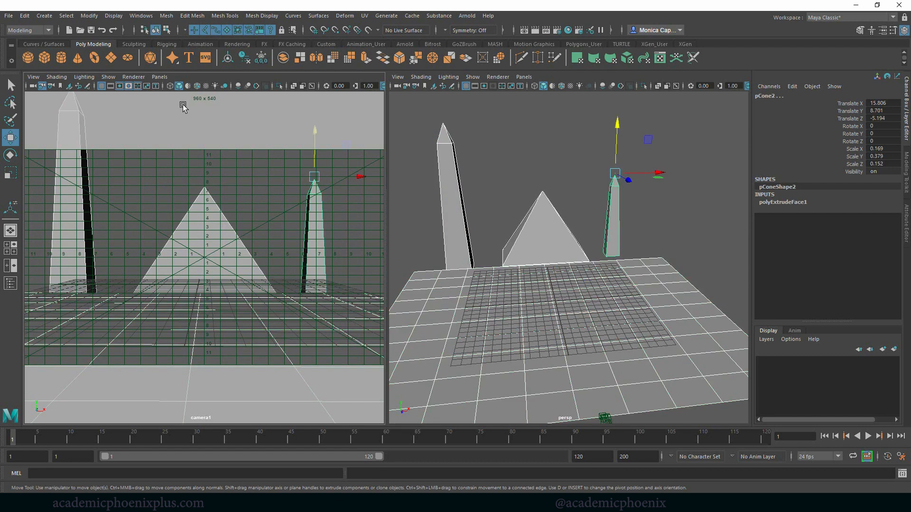
pyautogui.click(228, 58)
pyautogui.click(244, 58)
pyautogui.click(261, 58)
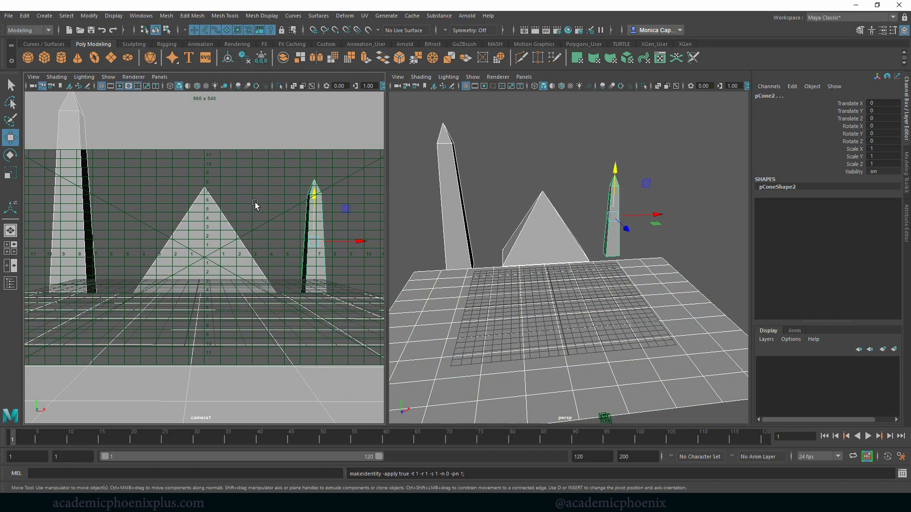
pyautogui.click(245, 234)
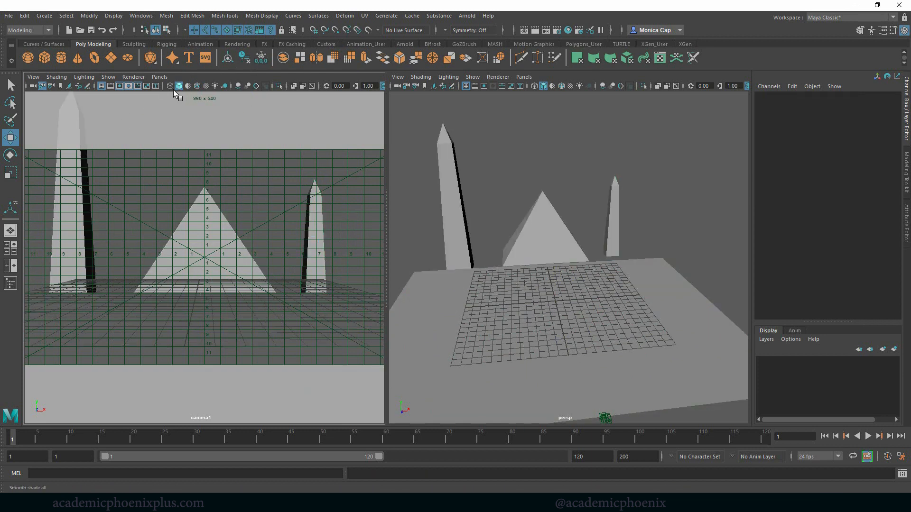
# Step: Hide the camera view's field chart and check the transform values of the pyramid and both obelisks
pyautogui.click(138, 86)
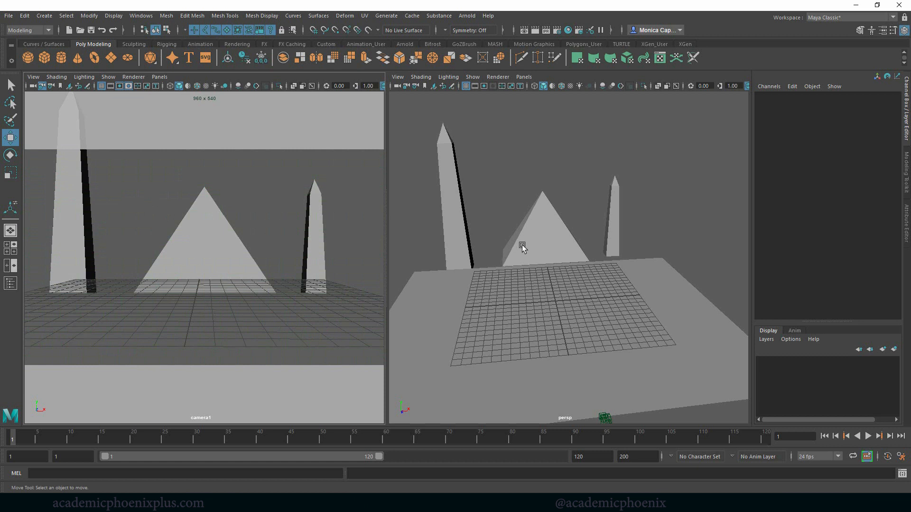
pyautogui.click(534, 251)
pyautogui.click(612, 241)
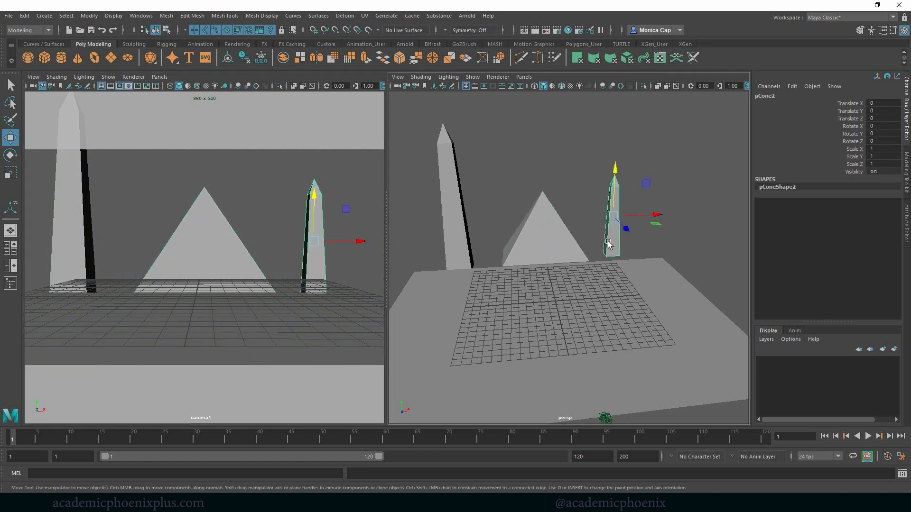
pyautogui.click(61, 265)
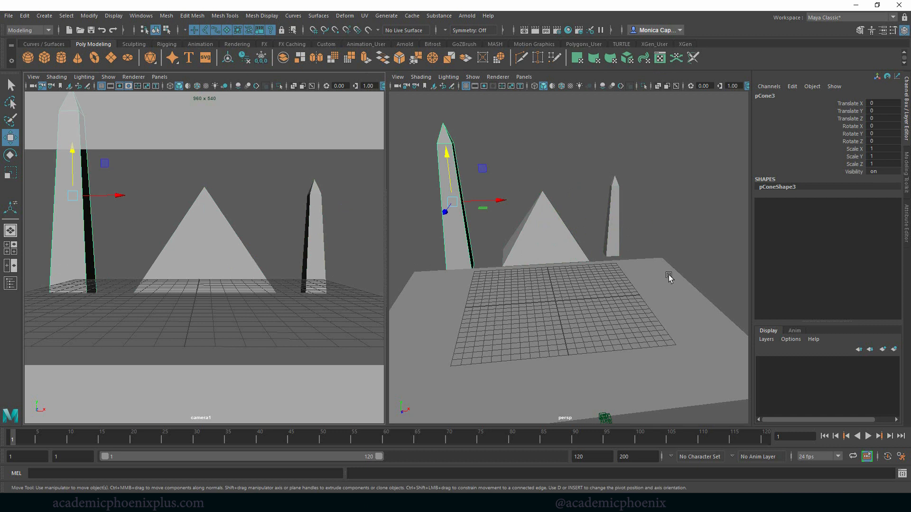
# Step: Duplicate the central pyramid, scale the copy to 2.554 and place it behind the shorter obelisk at Translate X 31.892, Translate Z -17.896
pyautogui.click(204, 261)
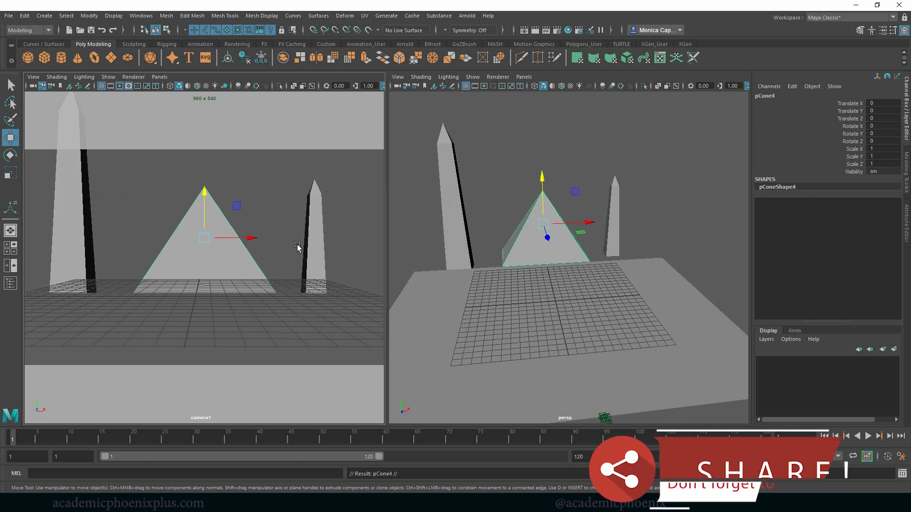
pyautogui.keyDown('shift'); pyautogui.moveTo(249, 238); pyautogui.dragTo(411, 237); pyautogui.keyUp('shift')
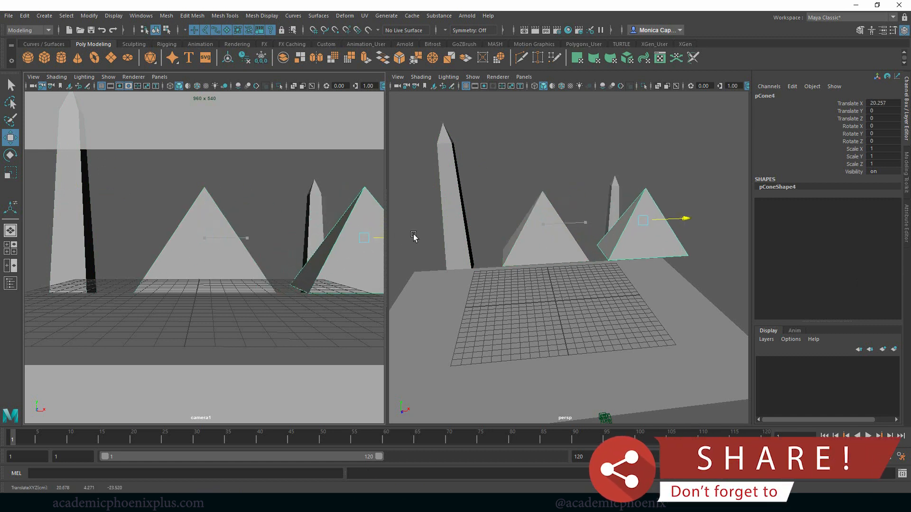
pyautogui.moveTo(670, 232); pyautogui.dragTo(691, 230)
pyautogui.press('r')
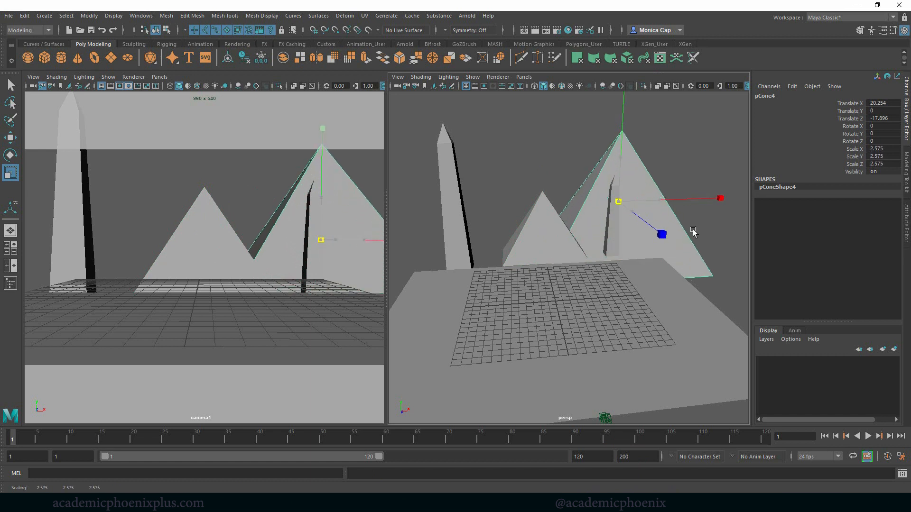
pyautogui.press('w')
pyautogui.moveTo(661, 199); pyautogui.dragTo(704, 203)
pyautogui.hotkey('ctrl', 'e')
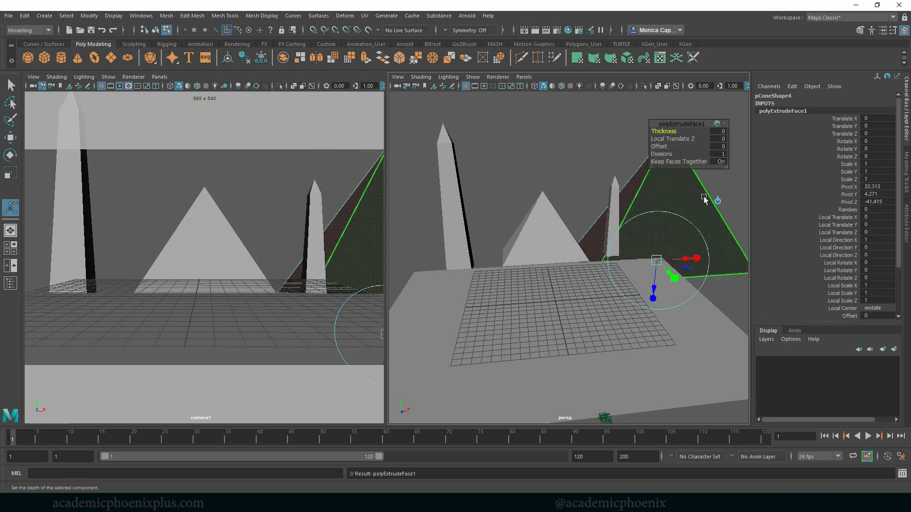
pyautogui.hotkey('ctrl', 'z')
pyautogui.hotkey('ctrl', 'e')
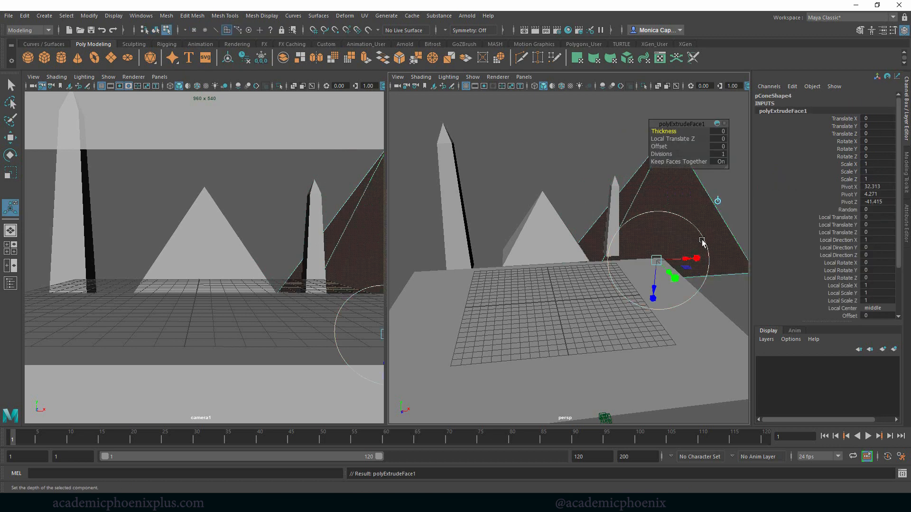
pyautogui.hotkey('ctrl', 'z')
# Step: Duplicate the large pyramid to the opposite side at Translate X -32.496 and scale the copy to 4.091
pyautogui.hotkey('ctrl', 'd')
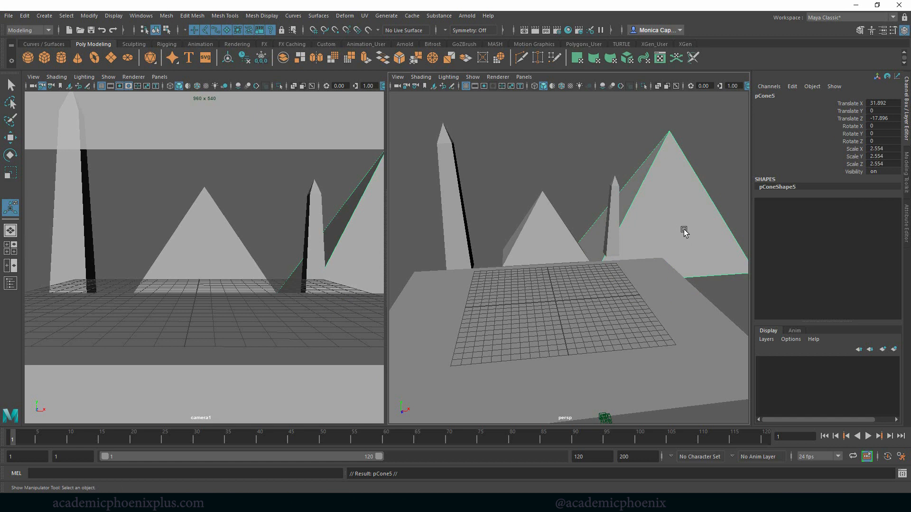
pyautogui.press('w')
pyautogui.moveTo(686, 219); pyautogui.dragTo(449, 228, button='middle')
pyautogui.press('r')
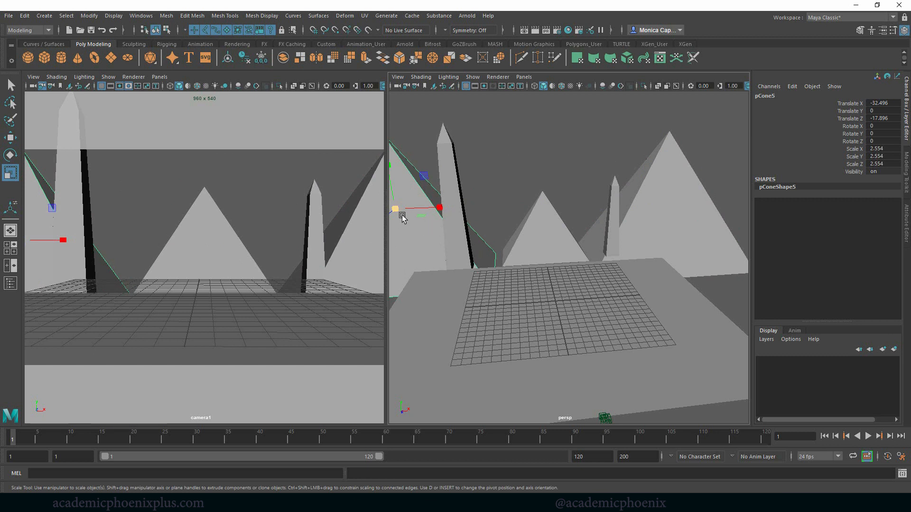
pyautogui.moveTo(397, 209); pyautogui.dragTo(476, 255)
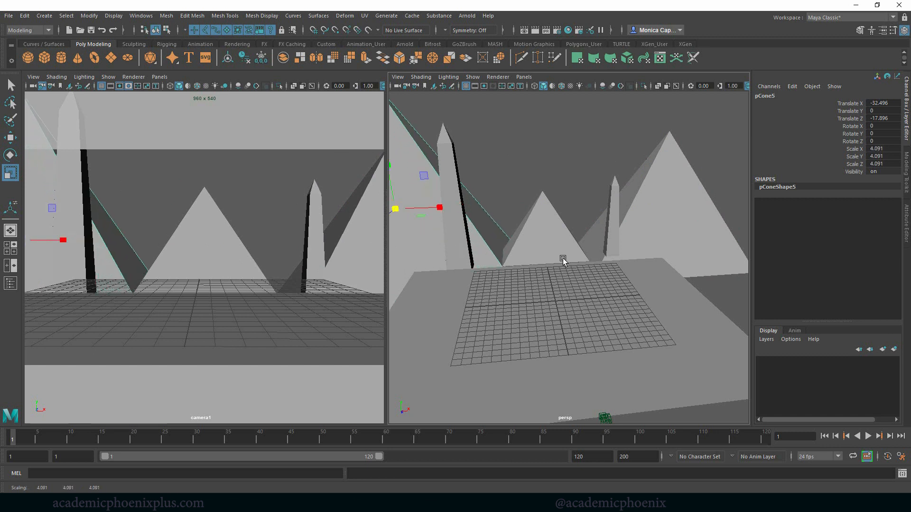
# Step: Push both large background pyramids back to Translate Z -39.073 and raise them to Translate Y 6.332
pyautogui.click(600, 248)
pyautogui.keyDown('shift'); pyautogui.click(489, 251); pyautogui.keyUp('shift')
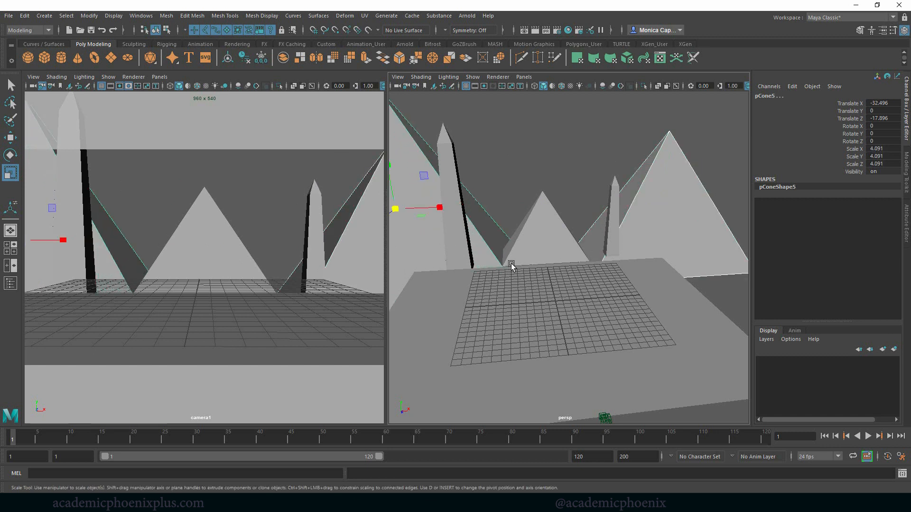
pyautogui.press('w')
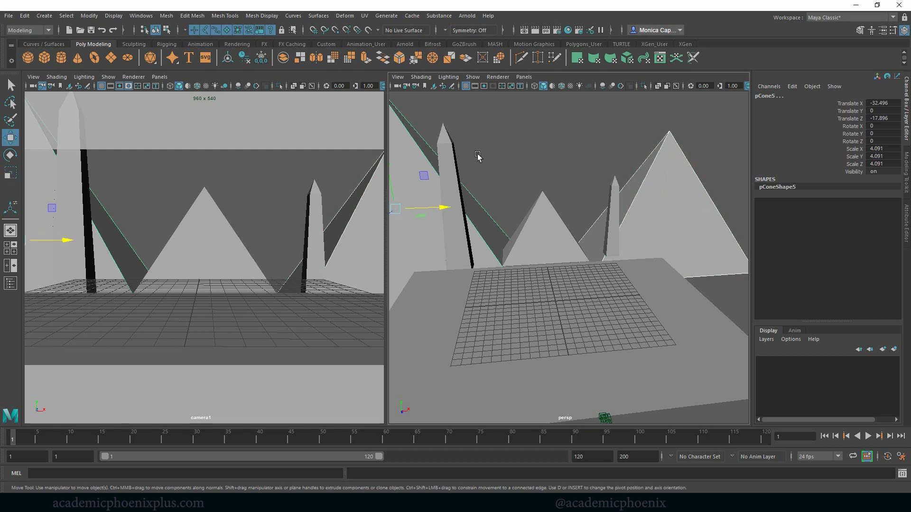
pyautogui.keyDown('alt'); pyautogui.moveTo(519, 190); pyautogui.dragTo(550, 215, button='middle'); pyautogui.keyUp('alt')
pyautogui.keyDown('alt'); pyautogui.moveTo(550, 215); pyautogui.dragTo(461, 198, button='right'); pyautogui.keyUp('alt')
pyautogui.moveTo(446, 245); pyautogui.dragTo(460, 228)
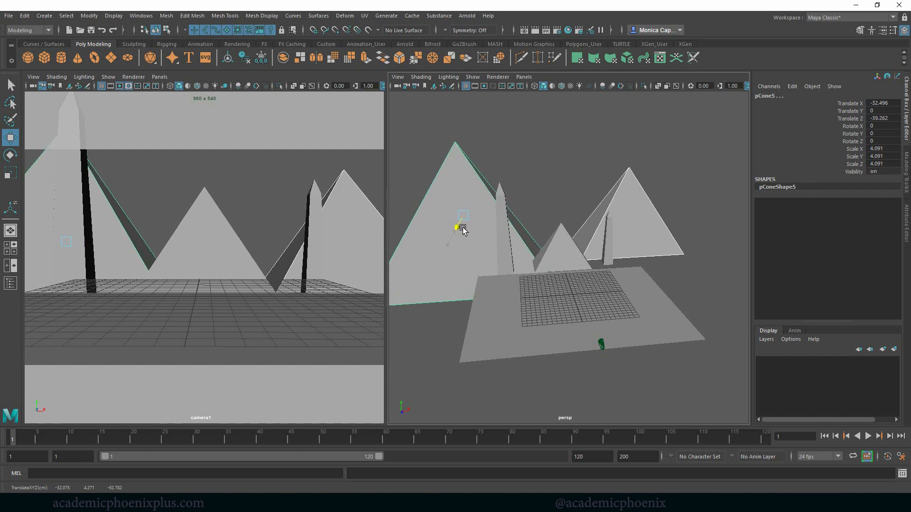
pyautogui.moveTo(460, 171); pyautogui.dragTo(453, 152)
# Step: Scale the large pyramid behind the shorter obelisk to 3.376 and move it outward to Translate X 50.462
pyautogui.click(637, 196)
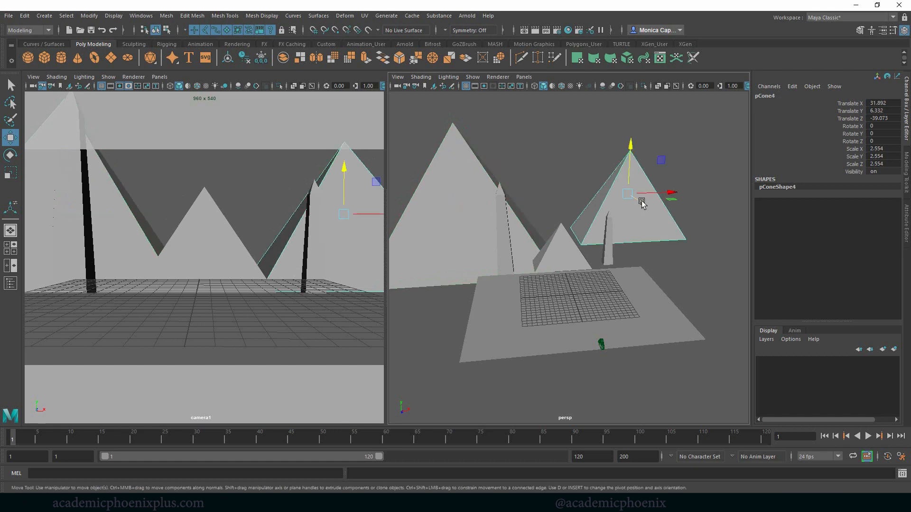
pyautogui.press('r')
pyautogui.moveTo(635, 194); pyautogui.dragTo(713, 199)
pyautogui.press('w')
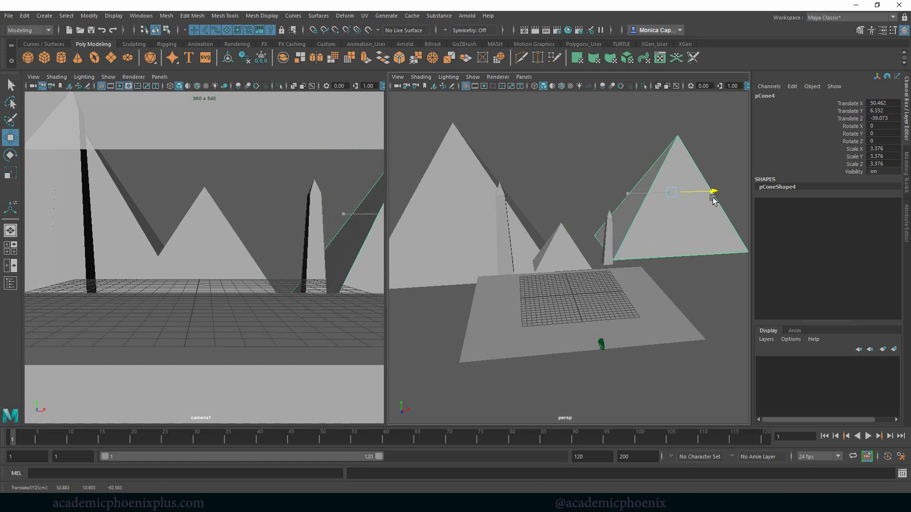
# Step: Move the large pyramid behind the taller obelisk outward to Translate X -47.28
pyautogui.click(136, 241)
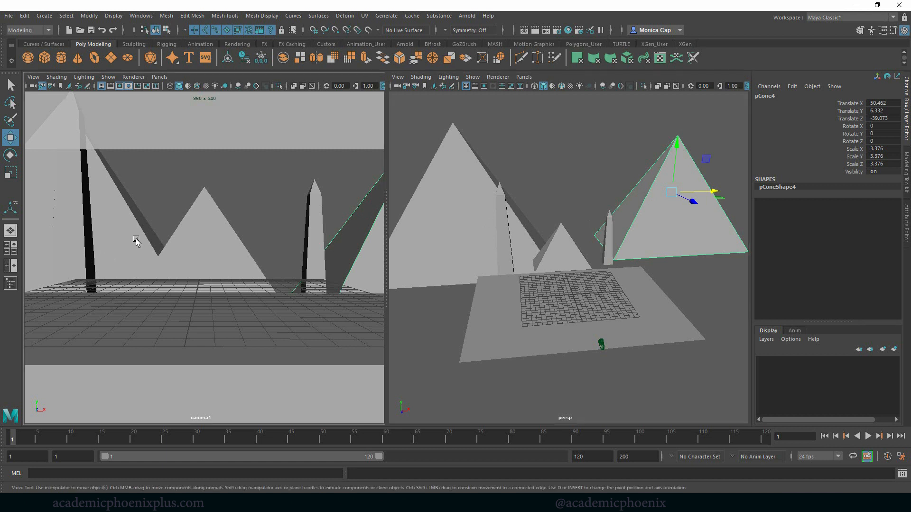
pyautogui.moveTo(116, 214); pyautogui.dragTo(48, 214)
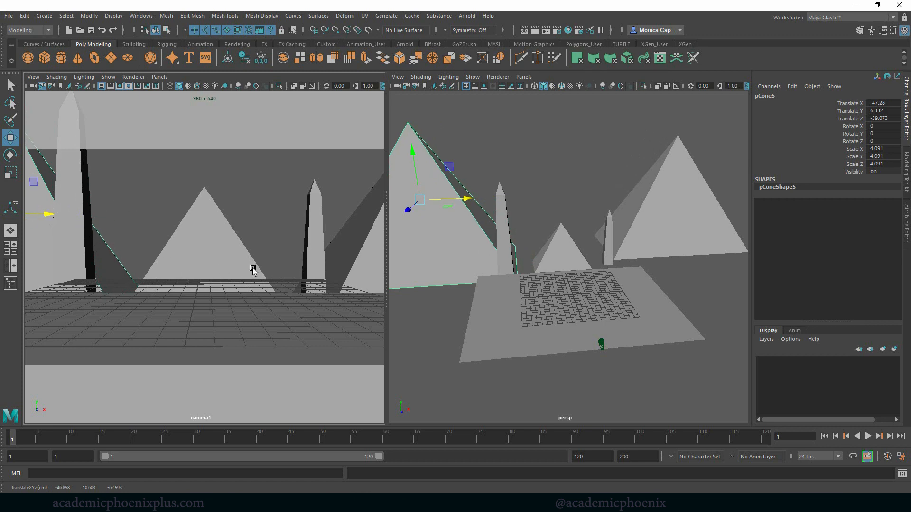
pyautogui.keyDown('alt'); pyautogui.moveTo(643, 258); pyautogui.dragTo(685, 255); pyautogui.keyUp('alt')
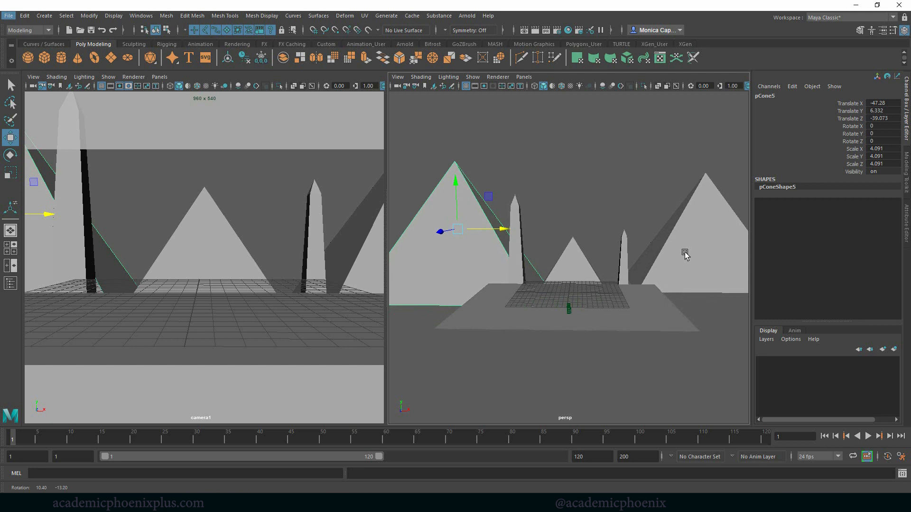
pyautogui.keyDown('alt'); pyautogui.moveTo(685, 255); pyautogui.dragTo(682, 256); pyautogui.keyUp('alt')
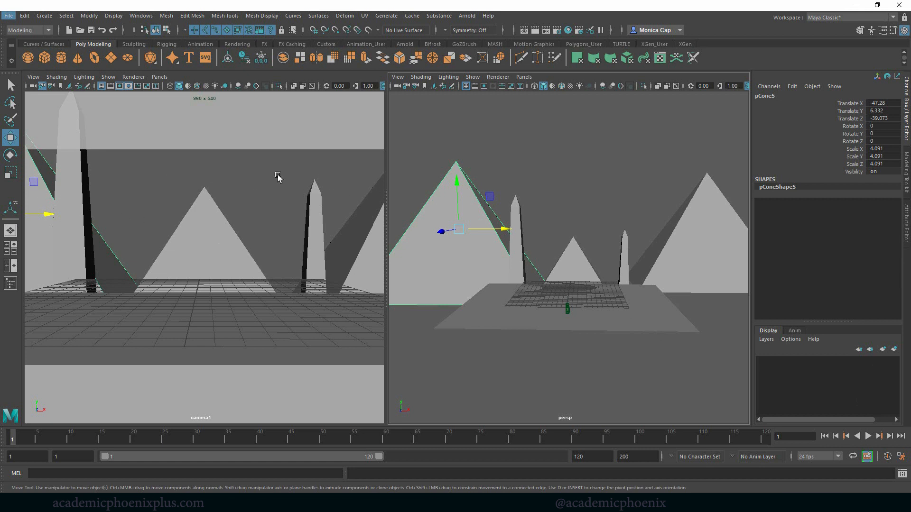
# Step: Delete the history and freeze the transformations of all pyramids, obelisks and the ground plane
pyautogui.moveTo(338, 163); pyautogui.dragTo(7, 308)
pyautogui.click(243, 60)
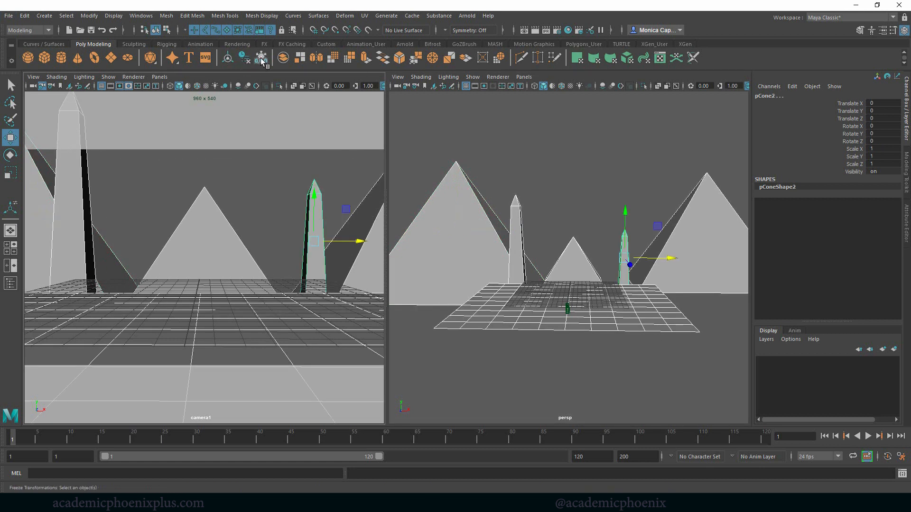
pyautogui.click(8, 16)
pyautogui.click(500, 212)
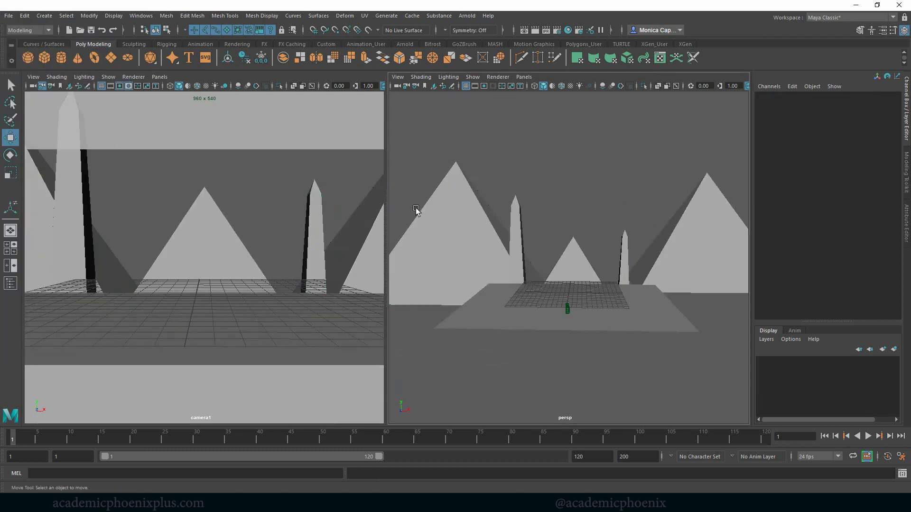
# Step: Create a new polygon plane, raise it to Translate Y 1.592 and scale it uniformly to 21.936
pyautogui.click(542, 336)
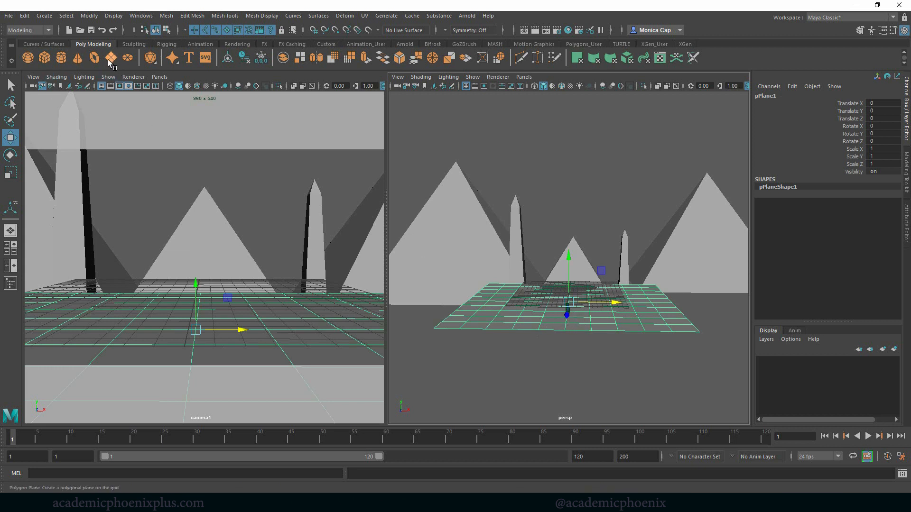
pyautogui.moveTo(571, 259); pyautogui.dragTo(571, 243)
pyautogui.press('r')
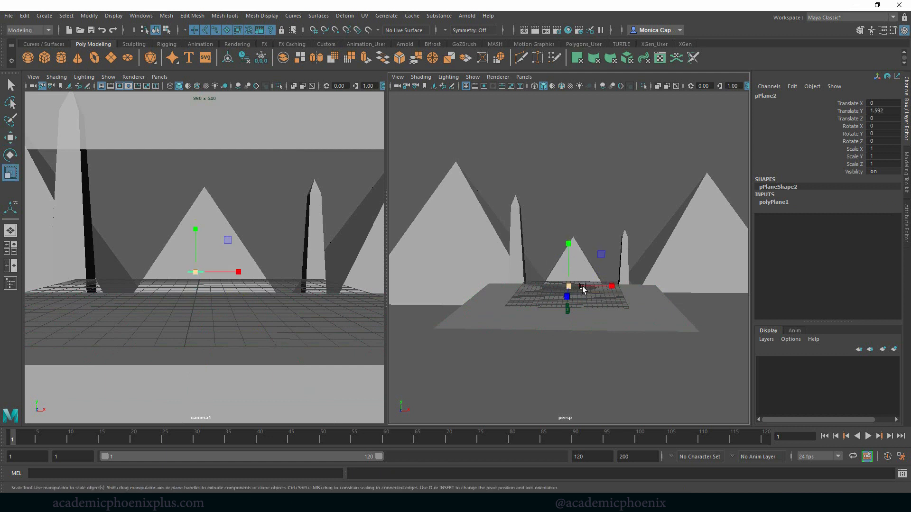
pyautogui.moveTo(572, 287); pyautogui.dragTo(633, 291)
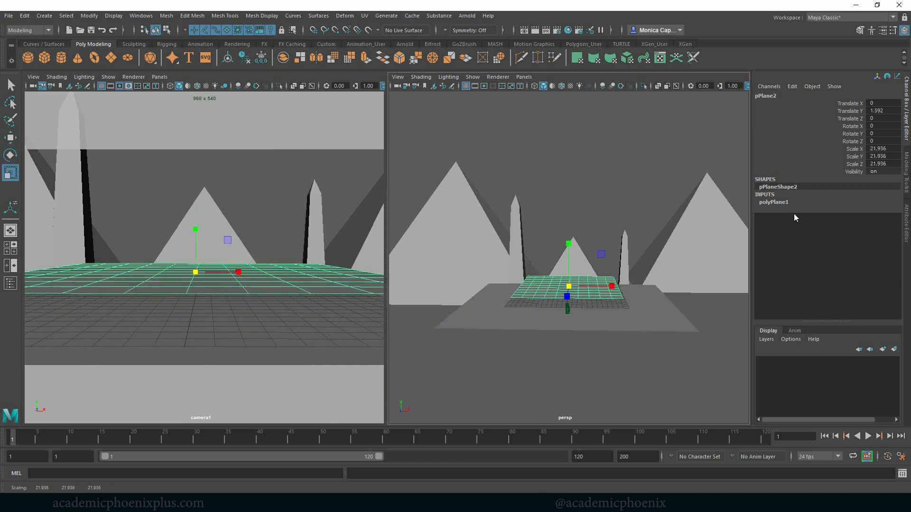
# Step: Set both Subdivisions Width and Subdivisions Height of the new plane to 24
pyautogui.click(786, 203)
pyautogui.moveTo(855, 224); pyautogui.dragTo(856, 232)
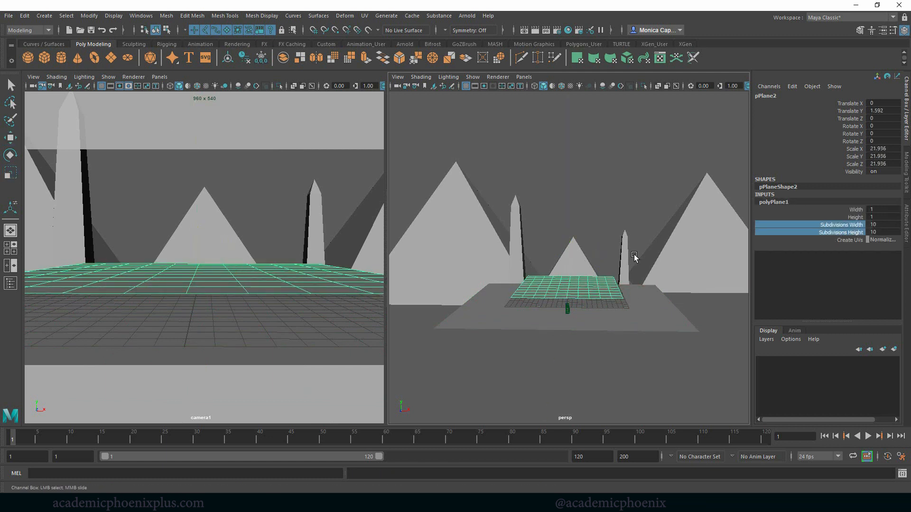
pyautogui.moveTo(634, 256); pyautogui.dragTo(701, 266, button='middle')
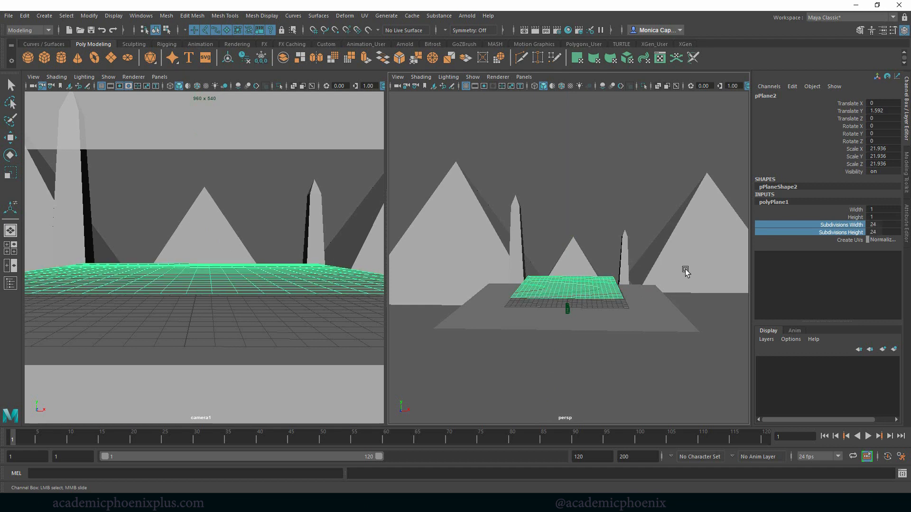
# Step: Move the new plane towards the camera to Translate Z 10.251 and lower it to Translate Y -0.734
pyautogui.press('w')
pyautogui.moveTo(568, 303); pyautogui.dragTo(566, 308)
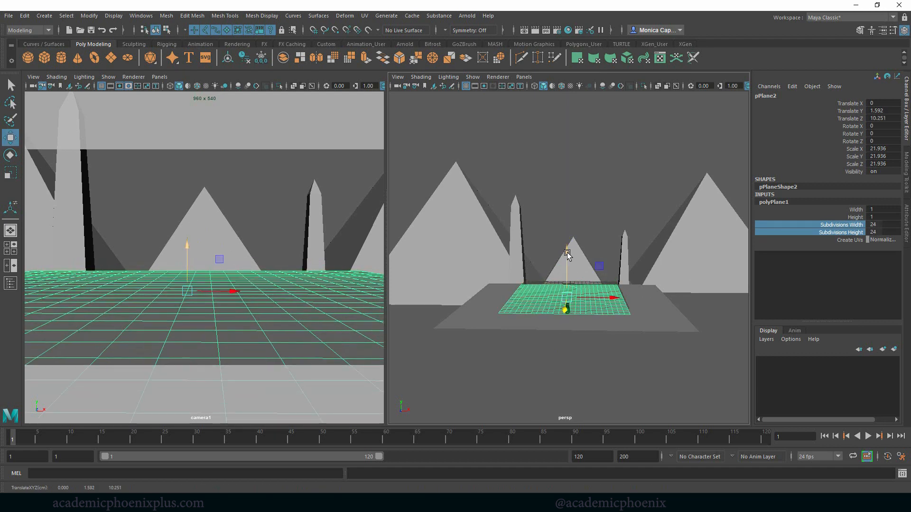
pyautogui.moveTo(568, 255); pyautogui.dragTo(568, 282)
# Step: Widen the new plane to Scale X 59.542 and set its Subdivisions Width to 37
pyautogui.press('r')
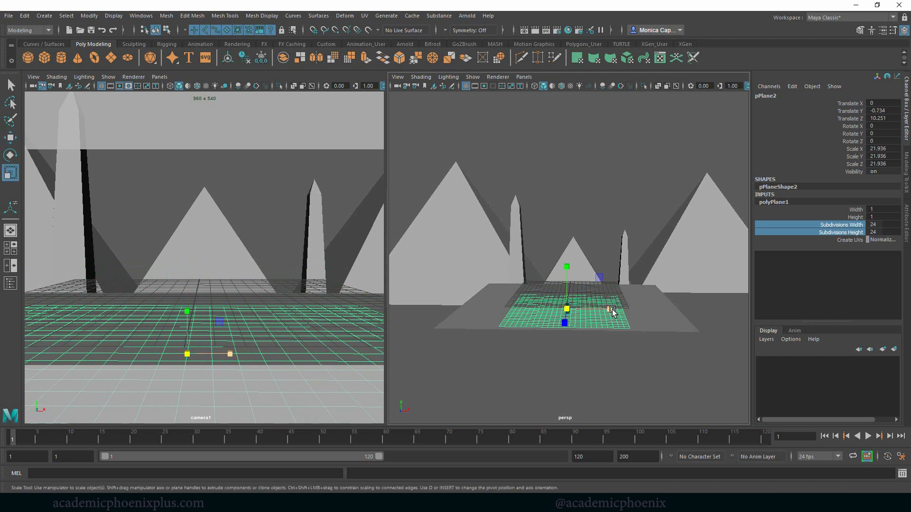
pyautogui.moveTo(611, 311); pyautogui.dragTo(684, 310)
pyautogui.click(852, 226)
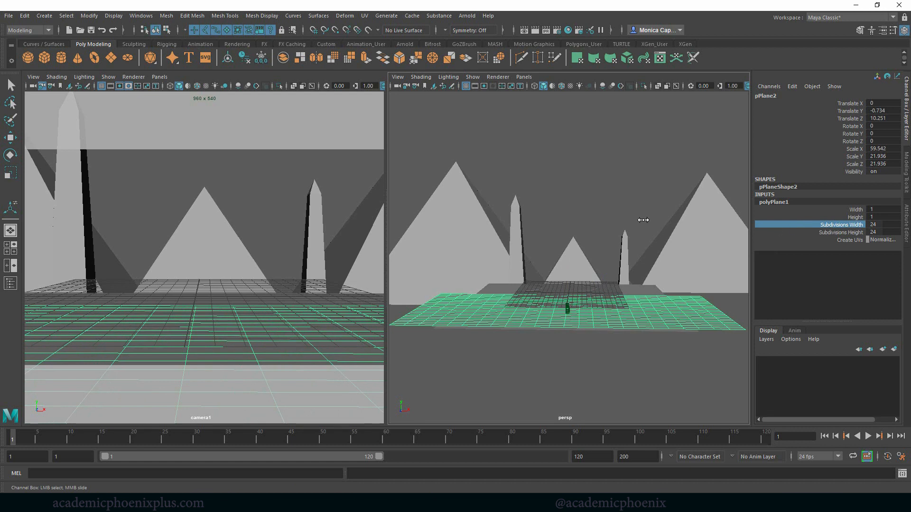
pyautogui.moveTo(643, 219); pyautogui.dragTo(702, 237, button='middle')
# Step: Narrow the new plane to Scale X 33.912 and lower it to Translate Y -2.216, using the camera view as a guide
pyautogui.press('r')
pyautogui.moveTo(609, 309)
pyautogui.mouseDown()
pyautogui.moveTo(579, 311)
pyautogui.moveTo(604, 311)
pyautogui.mouseUp()
pyautogui.press('space')
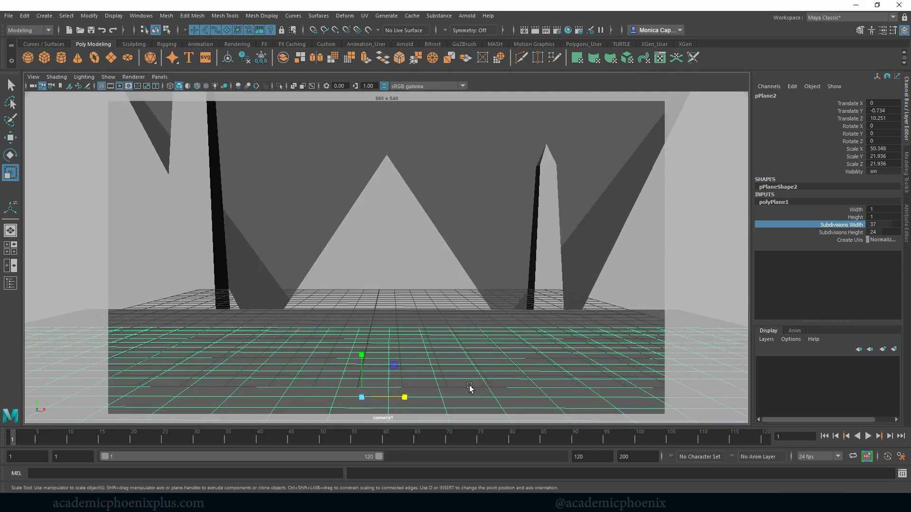
pyautogui.moveTo(403, 396)
pyautogui.mouseDown()
pyautogui.moveTo(378, 397)
pyautogui.moveTo(405, 398)
pyautogui.mouseUp()
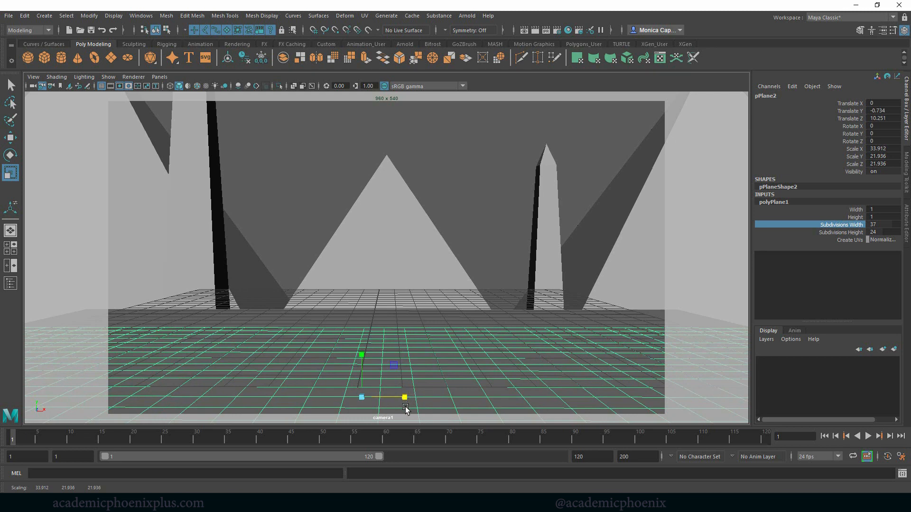
pyautogui.press('w')
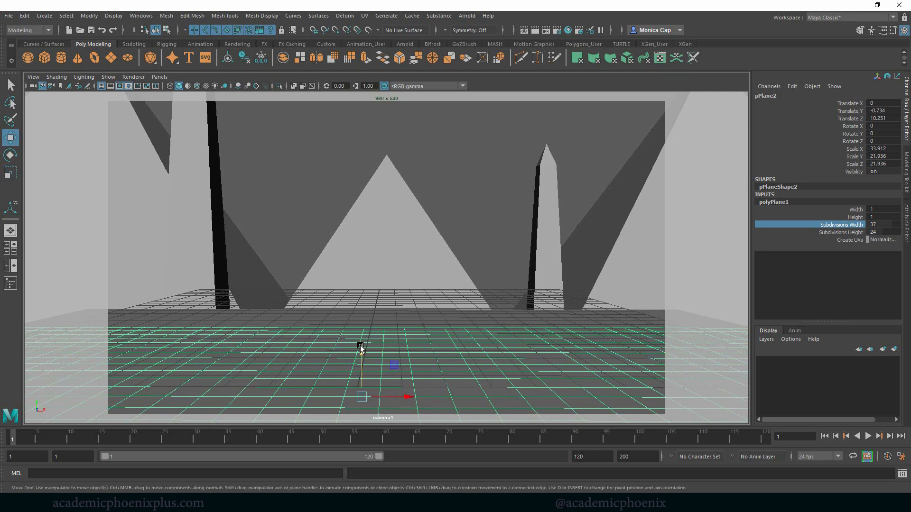
pyautogui.moveTo(362, 350); pyautogui.dragTo(385, 411)
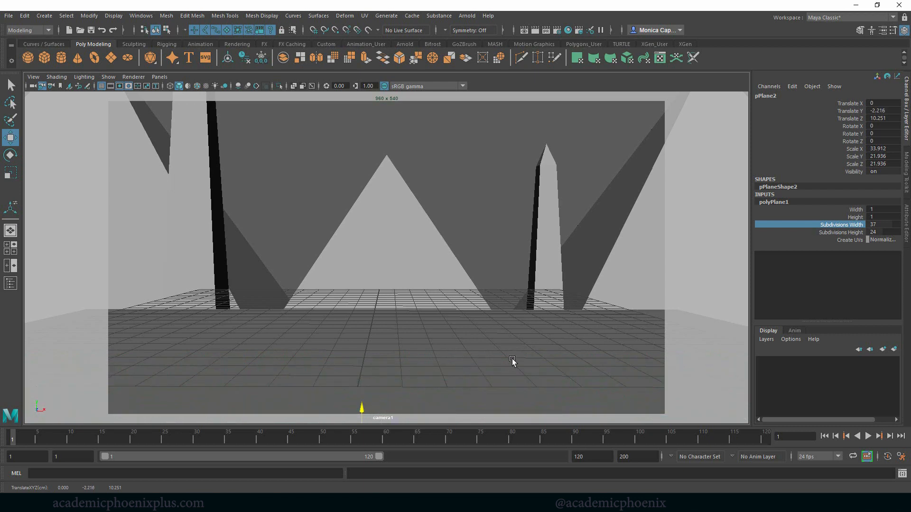
# Step: Isolate the new foreground plane in the perspective view
pyautogui.press('space')
pyautogui.press('space')
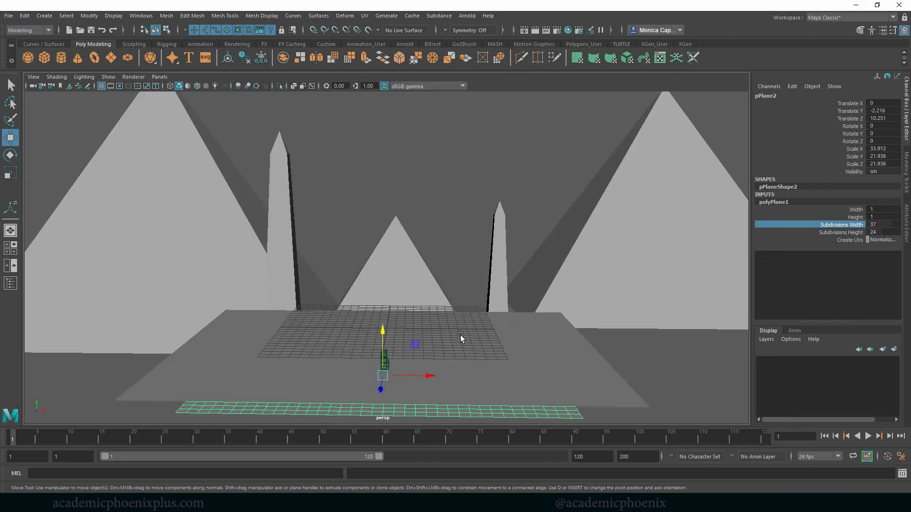
pyautogui.keyDown('alt'); pyautogui.moveTo(461, 391); pyautogui.dragTo(470, 327, button='middle'); pyautogui.keyUp('alt')
pyautogui.keyDown('alt'); pyautogui.moveTo(471, 327); pyautogui.dragTo(504, 357); pyautogui.keyUp('alt')
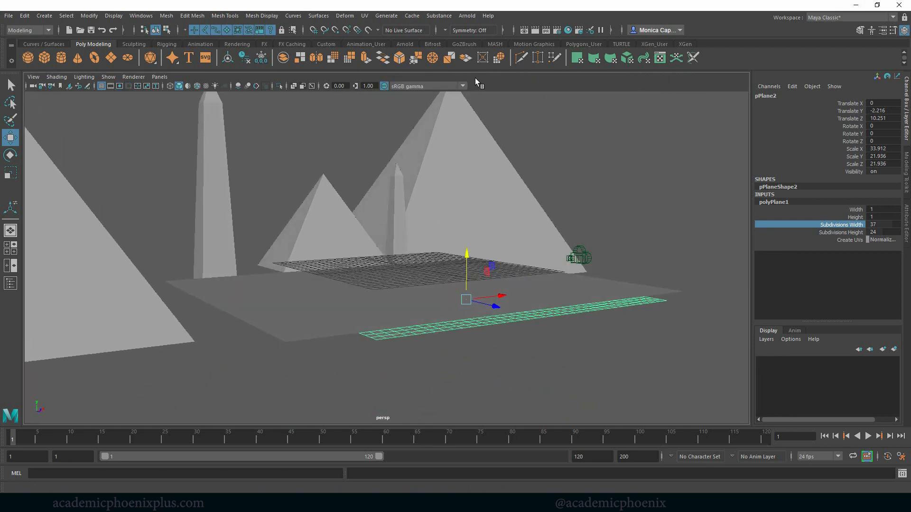
pyautogui.click(280, 86)
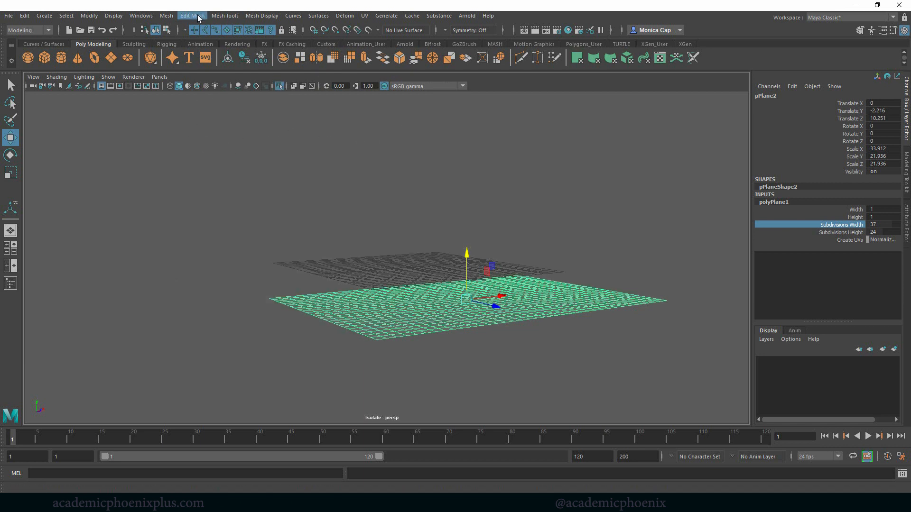
# Step: Activate the Sculpt Tool on the isolated plane and shrink its brush to a small radius
pyautogui.click(228, 18)
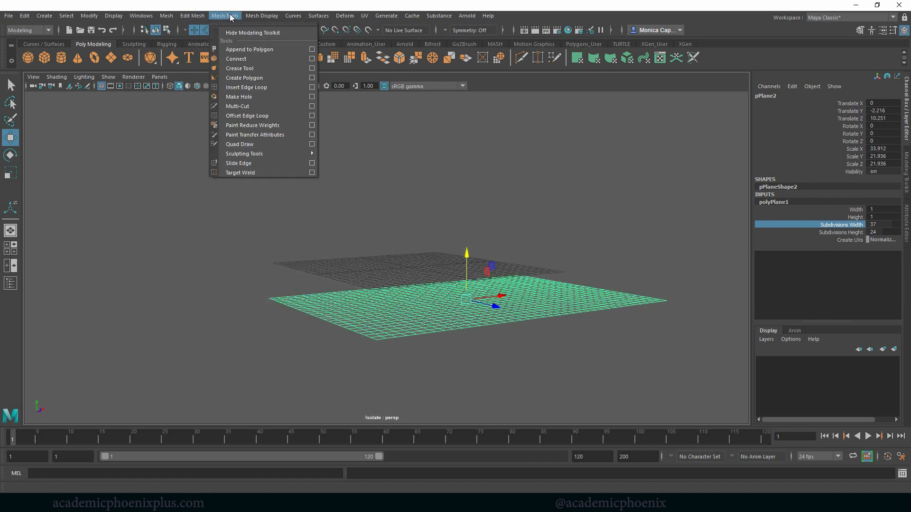
pyautogui.moveTo(272, 153)
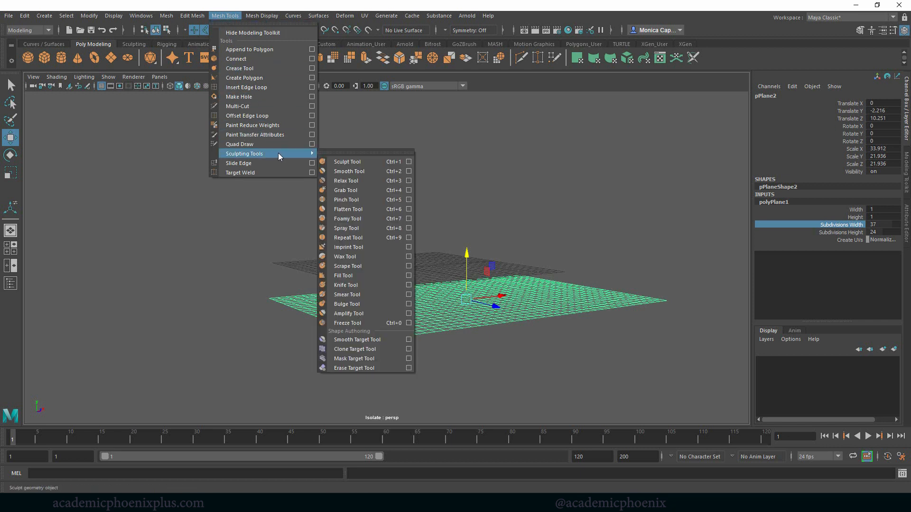
pyautogui.click(369, 164)
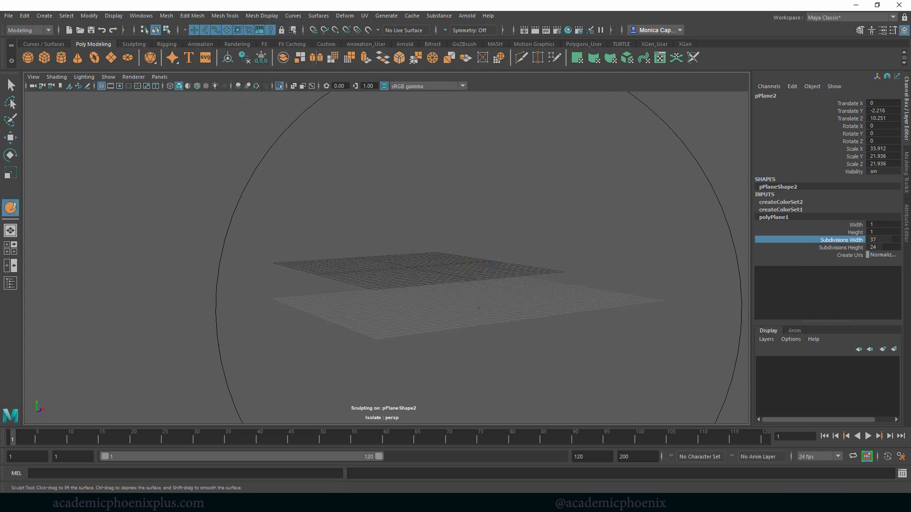
pyautogui.press('b')
pyautogui.moveTo(479, 309); pyautogui.dragTo(229, 308)
# Step: Try sculpting raised ridges along the plane's edges and across its middle, and undo the strokes
pyautogui.moveTo(496, 311)
pyautogui.keyDown('alt'); pyautogui.mouseDown()
pyautogui.moveTo(524, 364)
pyautogui.moveTo(542, 356)
pyautogui.mouseUp(); pyautogui.keyUp('alt')
pyautogui.moveTo(599, 302)
pyautogui.mouseDown()
pyautogui.moveTo(470, 353)
pyautogui.moveTo(392, 353)
pyautogui.moveTo(408, 363)
pyautogui.moveTo(510, 361)
pyautogui.moveTo(614, 314)
pyautogui.moveTo(570, 287)
pyautogui.mouseUp()
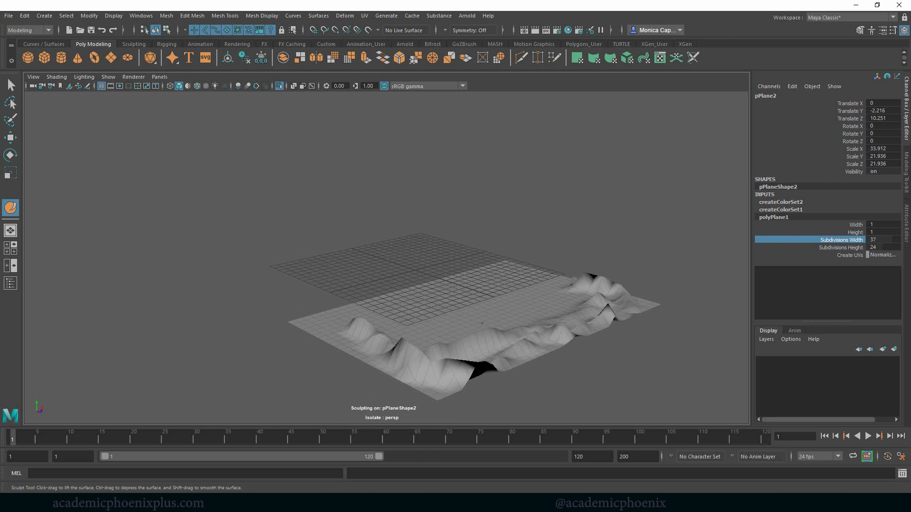
pyautogui.moveTo(479, 318)
pyautogui.mouseDown()
pyautogui.moveTo(550, 299)
pyautogui.moveTo(606, 298)
pyautogui.mouseUp()
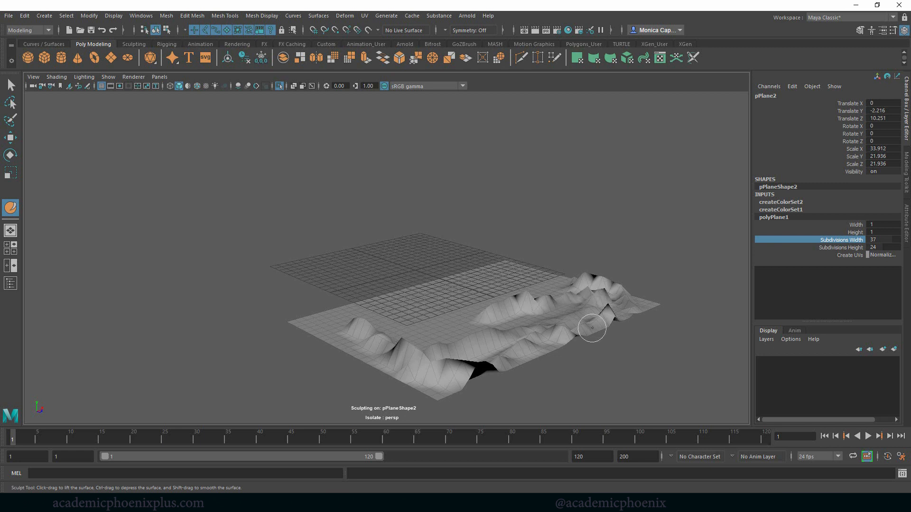
pyautogui.hotkey('ctrl', 'z')
pyautogui.hotkey('ctrl', 'z')
pyautogui.hotkey('ctrl', 'z')
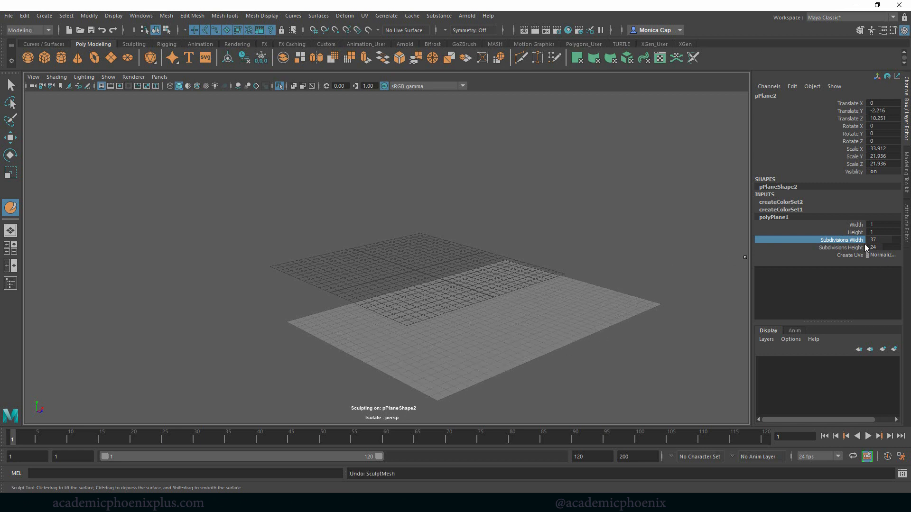
# Step: Smooth the plane's mesh with 1 division to give it a denser grid
pyautogui.press('q')
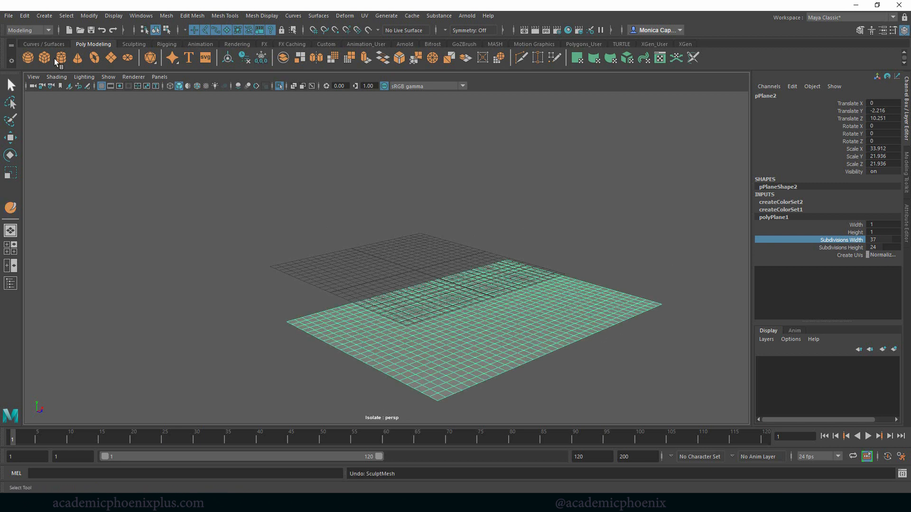
pyautogui.click(166, 15)
pyautogui.click(219, 104)
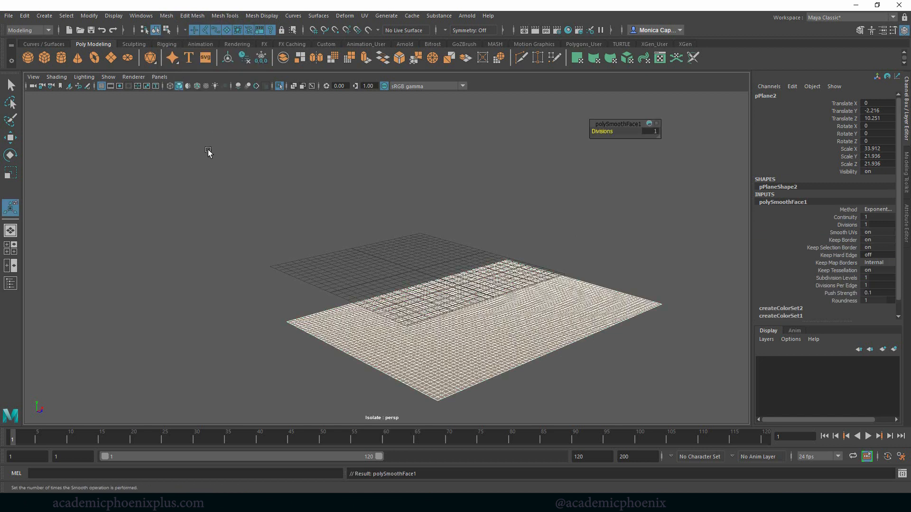
pyautogui.click(607, 361)
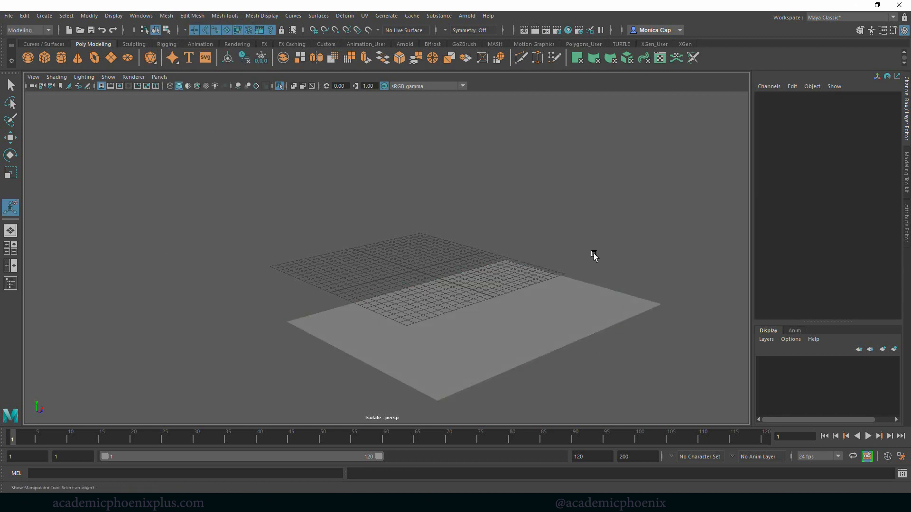
pyautogui.click(533, 342)
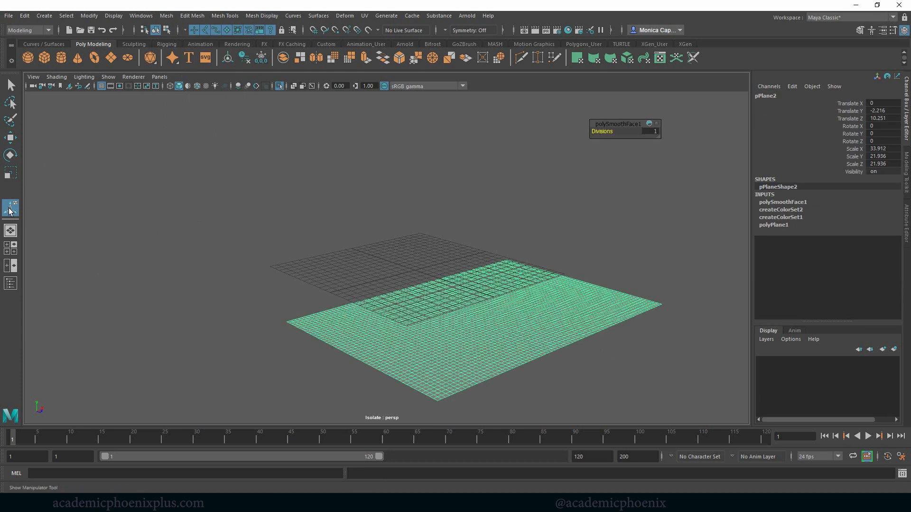
# Step: Activate the Sculpt Tool on the smoothed plane and set its brush strength to 8
pyautogui.click(225, 16)
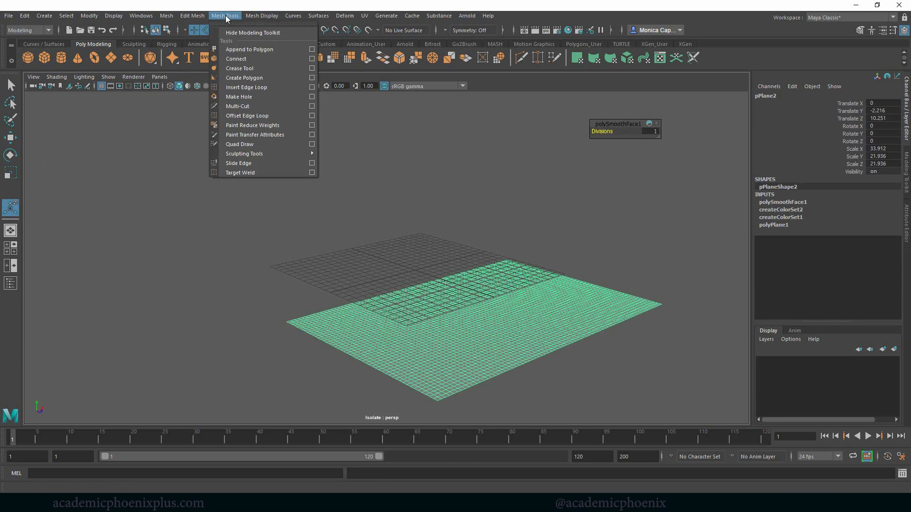
pyautogui.moveTo(278, 152)
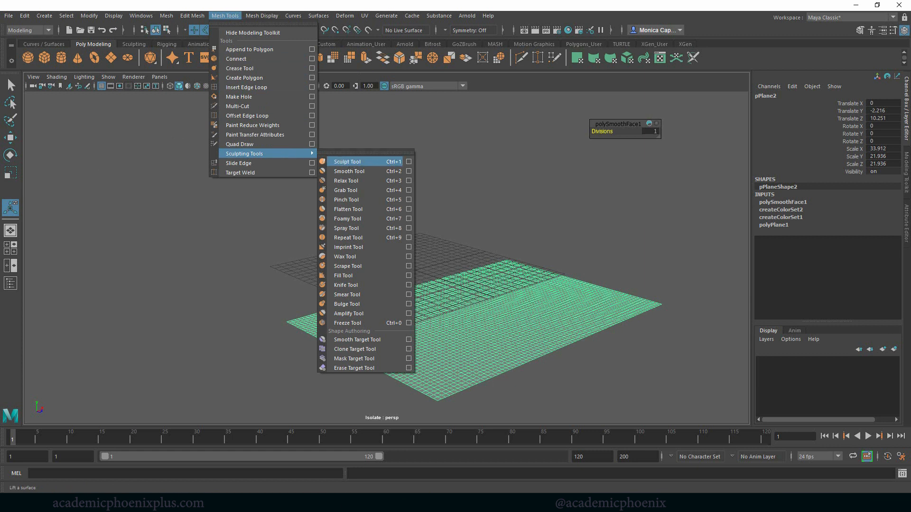
pyautogui.click(354, 162)
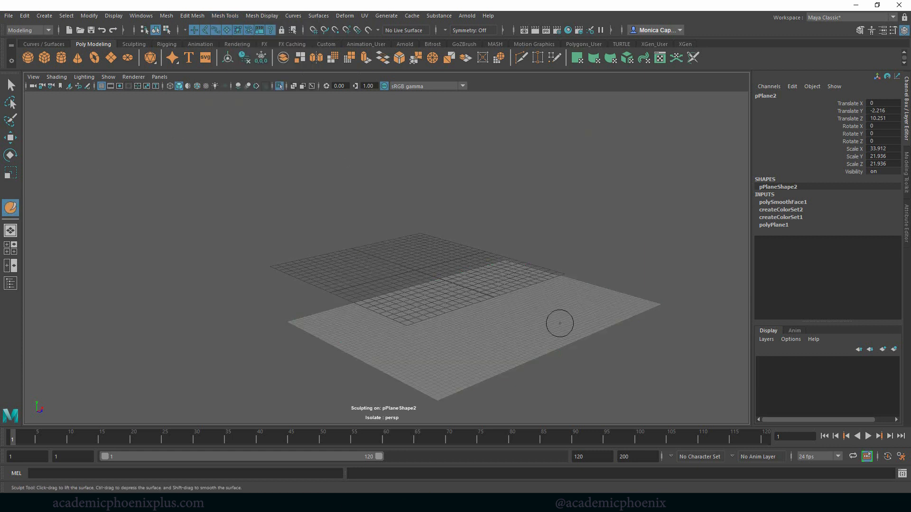
pyautogui.doubleClick(10, 212)
pyautogui.moveTo(214, 133); pyautogui.dragTo(146, 109)
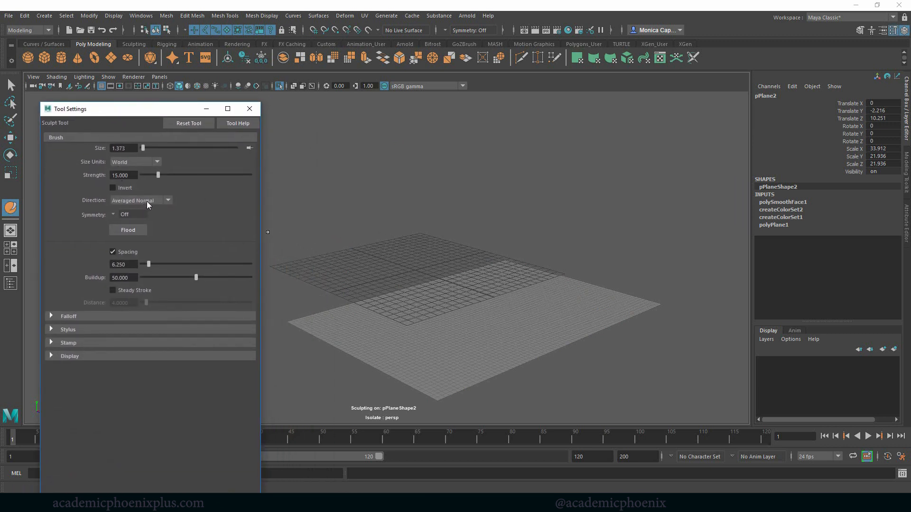
pyautogui.moveTo(158, 176); pyautogui.dragTo(150, 174)
pyautogui.click(131, 175)
pyautogui.write('8')
pyautogui.press('Return')
# Step: Sculpt uneven rocky ridges along the plane's front edge and partway back along both sides, leaving the middle flat
pyautogui.moveTo(577, 322)
pyautogui.mouseDown()
pyautogui.moveTo(607, 295)
pyautogui.moveTo(625, 311)
pyautogui.mouseUp()
pyautogui.moveTo(499, 358)
pyautogui.mouseDown()
pyautogui.moveTo(420, 372)
pyautogui.moveTo(394, 360)
pyautogui.moveTo(446, 357)
pyautogui.moveTo(417, 365)
pyautogui.moveTo(389, 349)
pyautogui.moveTo(474, 375)
pyautogui.moveTo(605, 319)
pyautogui.mouseUp()
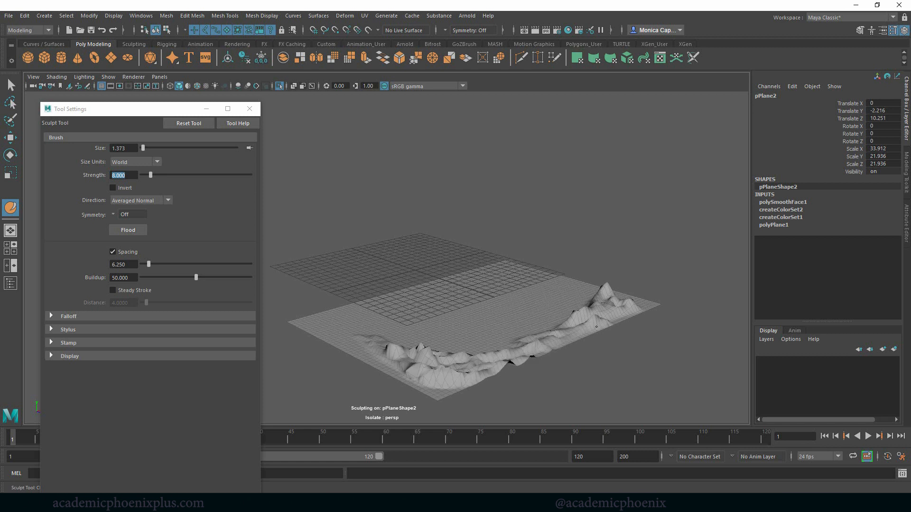
pyautogui.press('space')
pyautogui.moveTo(659, 259)
pyautogui.mouseDown()
pyautogui.moveTo(634, 267)
pyautogui.moveTo(664, 259)
pyautogui.moveTo(660, 237)
pyautogui.mouseUp()
pyautogui.keyDown('alt'); pyautogui.moveTo(553, 313); pyautogui.dragTo(642, 255); pyautogui.keyUp('alt')
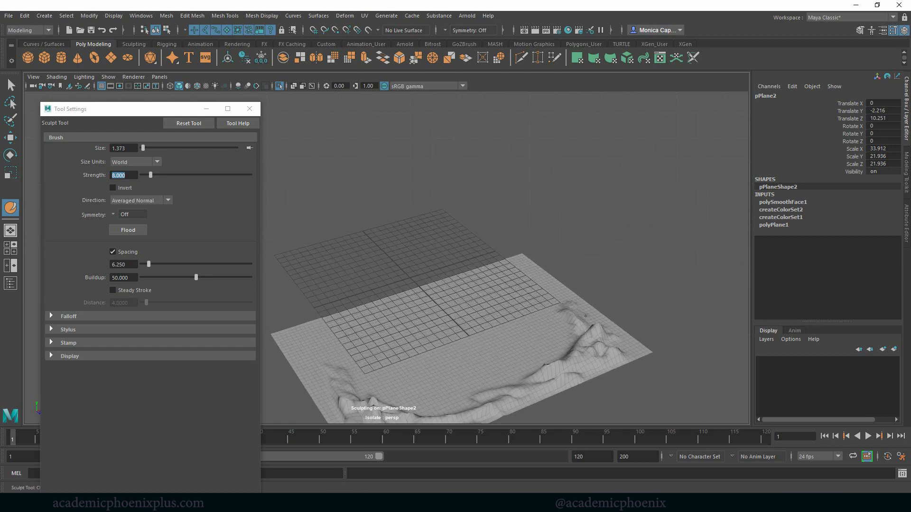
pyautogui.moveTo(585, 316)
pyautogui.mouseDown()
pyautogui.moveTo(564, 360)
pyautogui.moveTo(537, 362)
pyautogui.moveTo(554, 308)
pyautogui.moveTo(557, 371)
pyautogui.moveTo(518, 380)
pyautogui.moveTo(584, 324)
pyautogui.moveTo(605, 352)
pyautogui.moveTo(572, 302)
pyautogui.mouseUp()
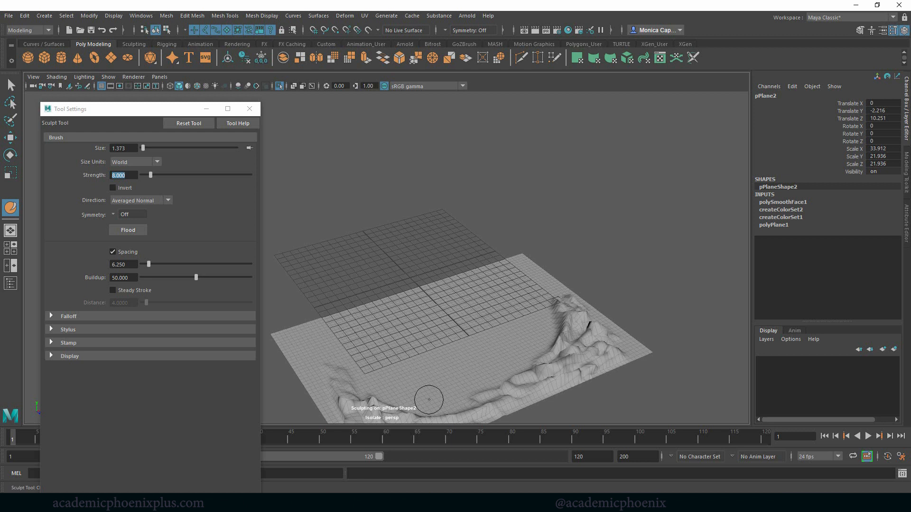
pyautogui.moveTo(429, 400)
pyautogui.mouseDown()
pyautogui.moveTo(332, 402)
pyautogui.moveTo(498, 401)
pyautogui.moveTo(328, 386)
pyautogui.moveTo(309, 360)
pyautogui.moveTo(353, 406)
pyautogui.moveTo(327, 395)
pyautogui.moveTo(360, 414)
pyautogui.mouseUp()
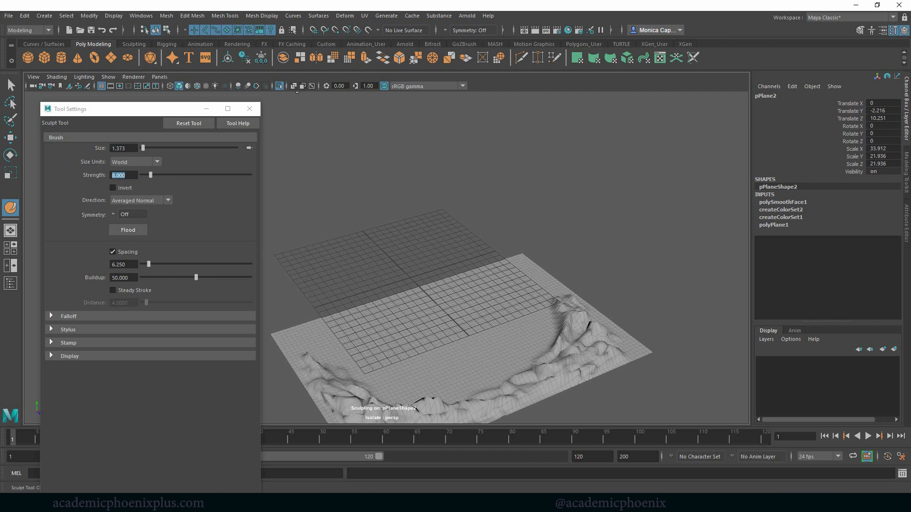
# Step: Turn off isolation of the terrain plane, smooth its sculpted front ridges and put the sculpt settings away
pyautogui.click(280, 86)
pyautogui.moveTo(563, 234)
pyautogui.keyDown('alt'); pyautogui.mouseDown()
pyautogui.moveTo(553, 232)
pyautogui.moveTo(558, 253)
pyautogui.moveTo(569, 248)
pyautogui.moveTo(550, 266)
pyautogui.mouseUp(); pyautogui.keyUp('alt')
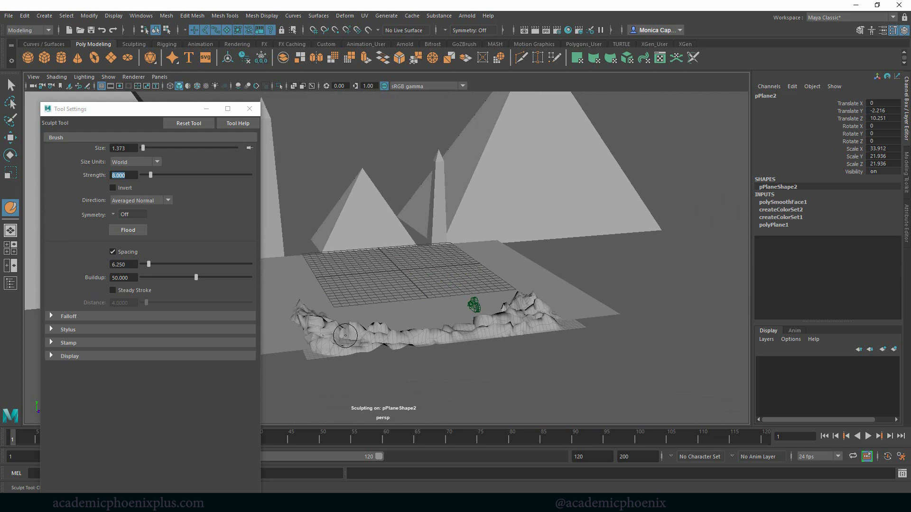
pyautogui.keyDown('shift'); pyautogui.moveTo(363, 344); pyautogui.dragTo(345, 335); pyautogui.keyUp('shift')
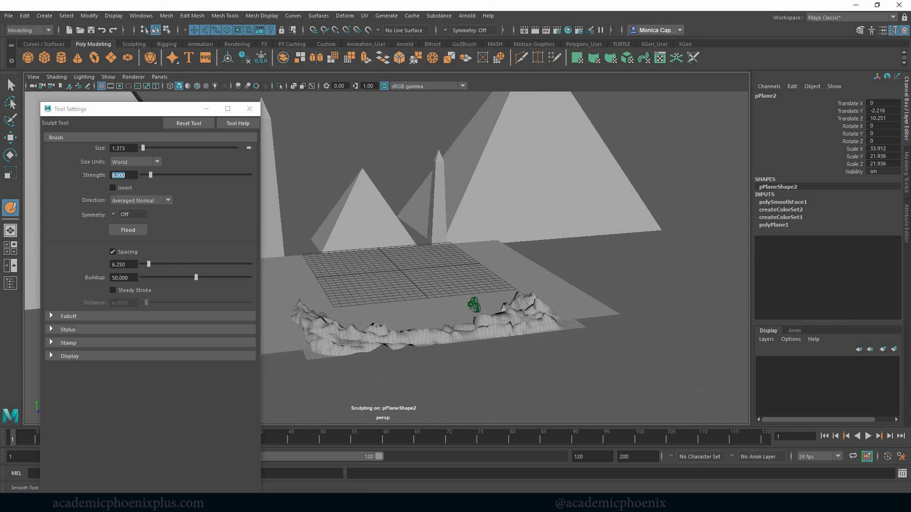
pyautogui.moveTo(480, 324)
pyautogui.keyDown('shift'); pyautogui.mouseDown()
pyautogui.moveTo(513, 303)
pyautogui.moveTo(524, 323)
pyautogui.mouseUp(); pyautogui.keyUp('shift')
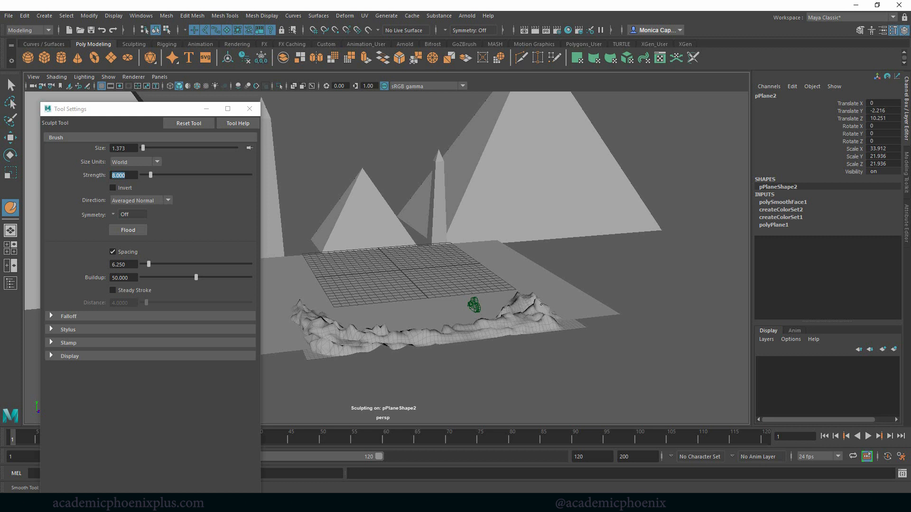
pyautogui.keyDown('shift'); pyautogui.moveTo(458, 331); pyautogui.dragTo(416, 337); pyautogui.keyUp('shift')
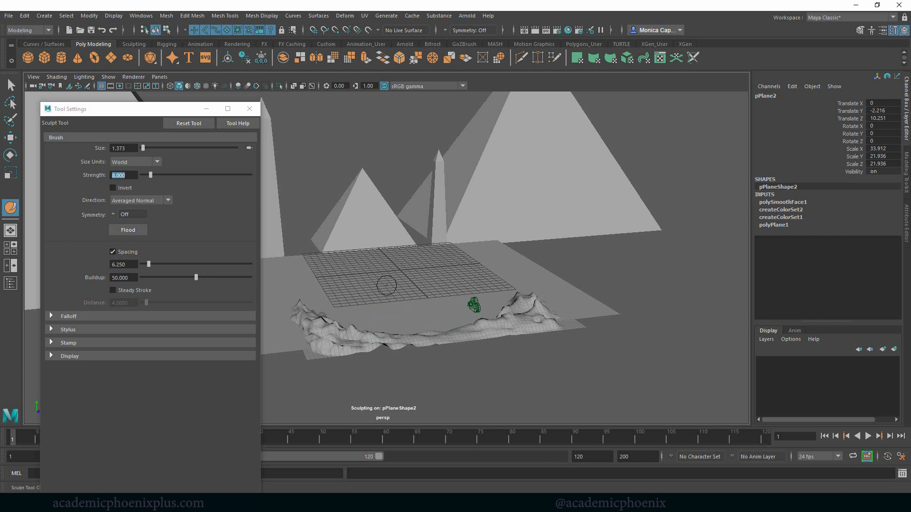
pyautogui.click(206, 109)
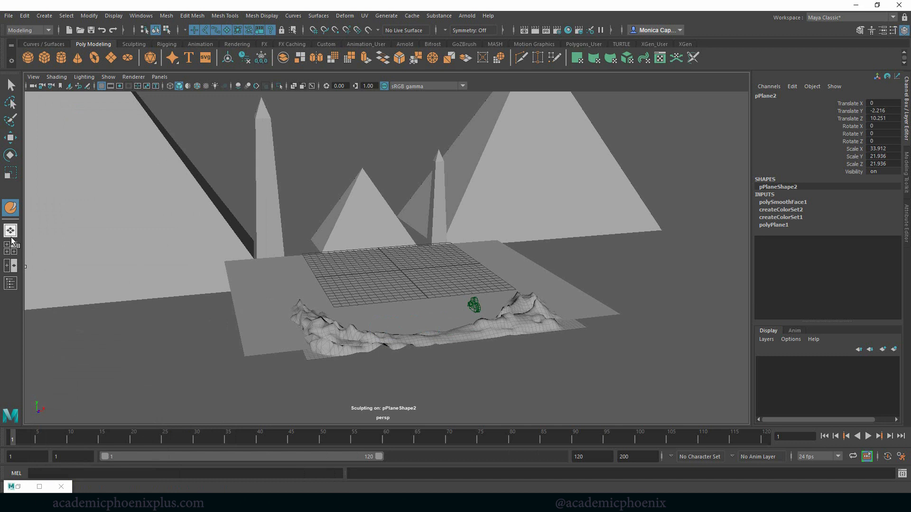
# Step: Split the workspace into two side-by-side views, showing camera1 in one and the perspective view in the other
pyautogui.click(13, 267)
pyautogui.click(160, 76)
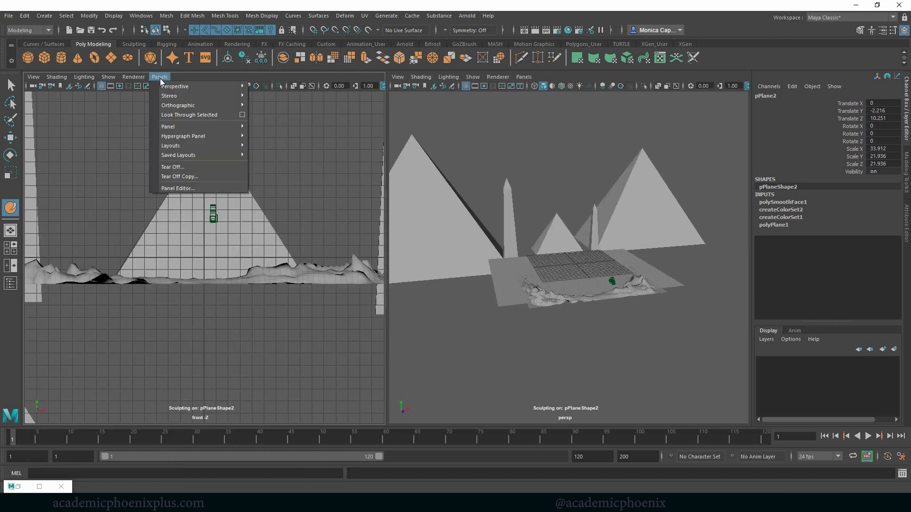
pyautogui.moveTo(199, 86)
pyautogui.click(275, 87)
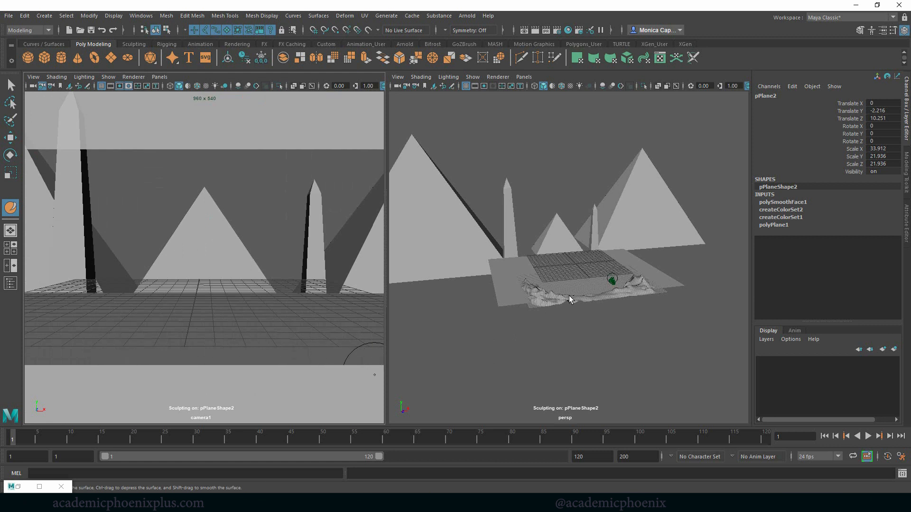
pyautogui.moveTo(601, 308)
pyautogui.keyDown('alt'); pyautogui.mouseDown()
pyautogui.moveTo(596, 325)
pyautogui.moveTo(608, 320)
pyautogui.moveTo(606, 330)
pyautogui.mouseUp(); pyautogui.keyUp('alt')
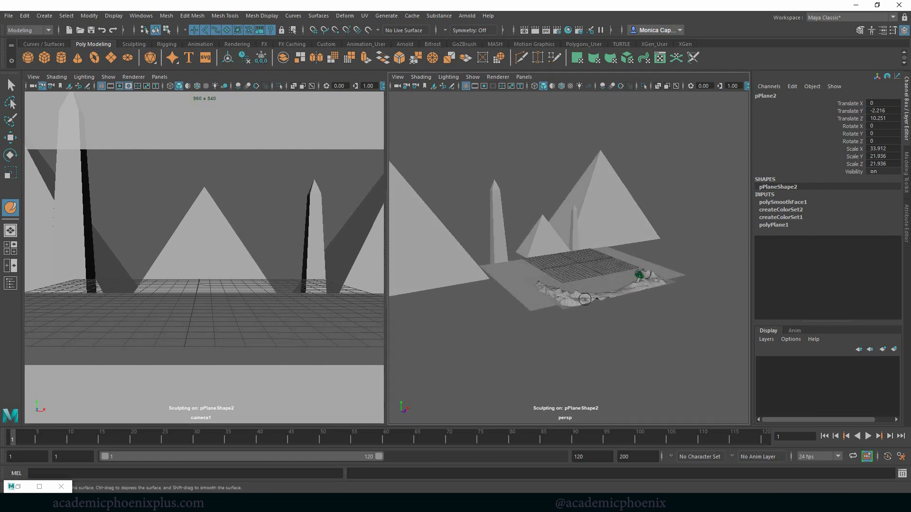
# Step: Move the sculpted terrain plane back along Z to -2.155 so its ridges enter the camera frame
pyautogui.click(10, 85)
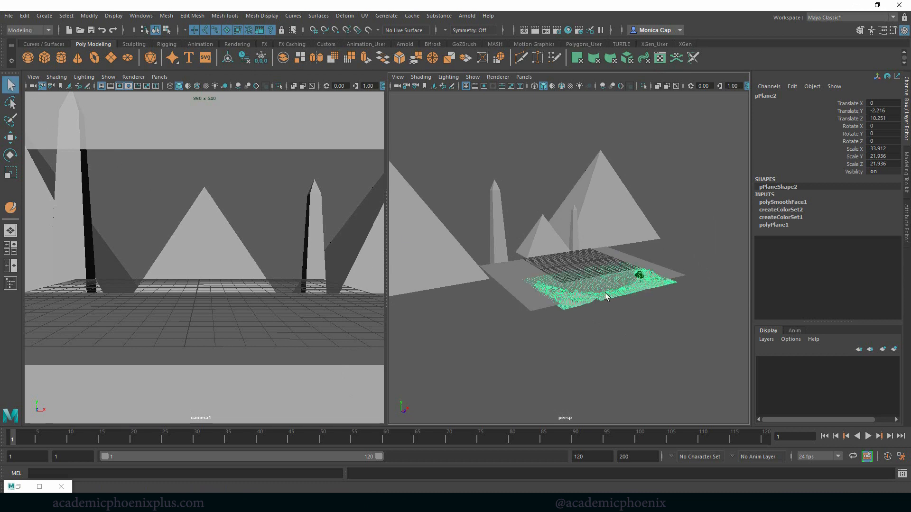
pyautogui.press('w')
pyautogui.moveTo(627, 296); pyautogui.dragTo(596, 276)
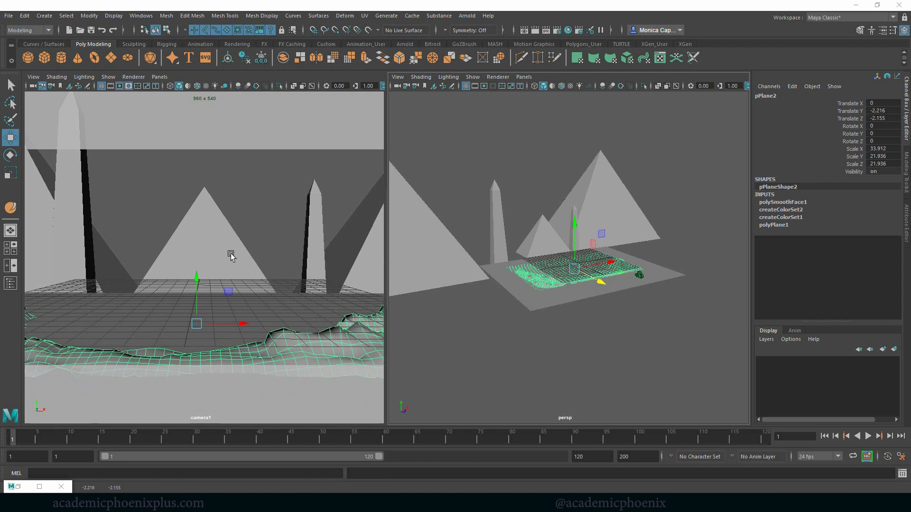
# Step: Narrow the terrain plane to an X scale of 27.887 while looking through the full-size camera view
pyautogui.press('space')
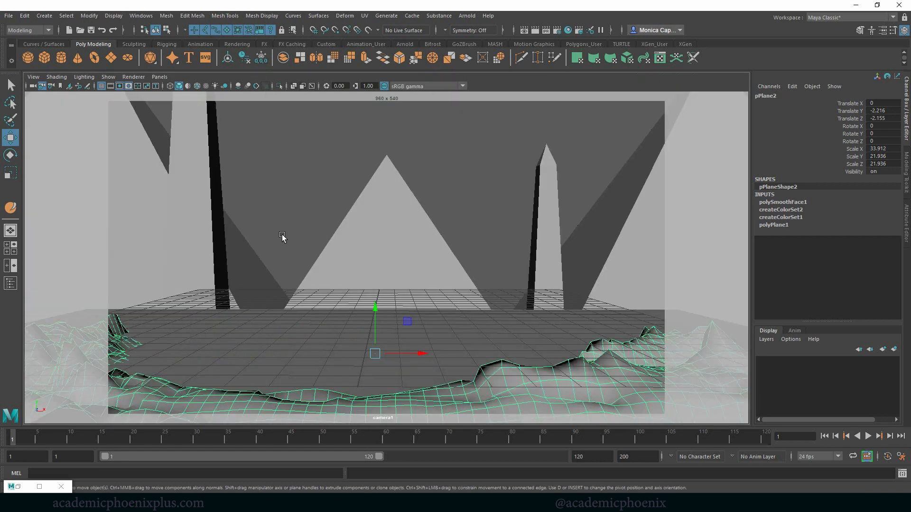
pyautogui.press('r')
pyautogui.moveTo(433, 354); pyautogui.dragTo(412, 355)
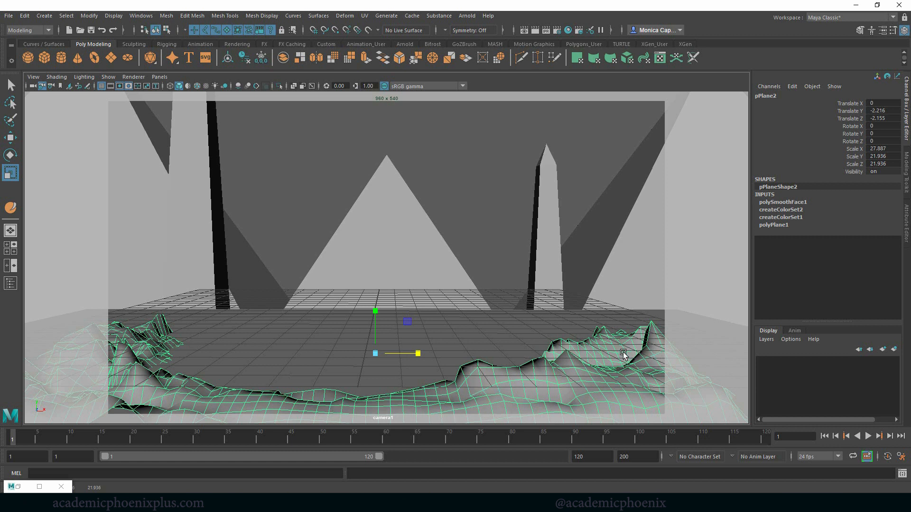
# Step: Smooth the terrain's right ridge and reshape the left ridge's rocky peaks with the Sculpt Tool in the camera view
pyautogui.click(11, 207)
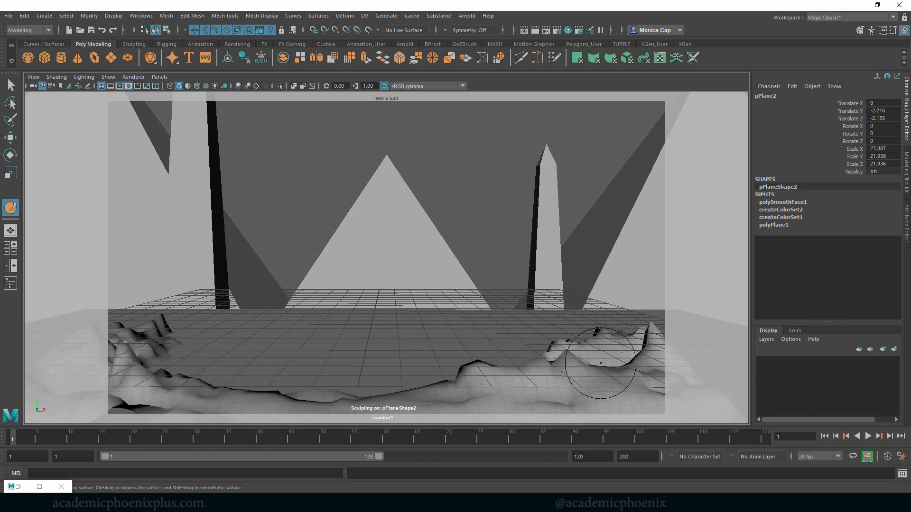
pyautogui.moveTo(646, 349)
pyautogui.keyDown('shift'); pyautogui.mouseDown()
pyautogui.moveTo(653, 339)
pyautogui.moveTo(446, 379)
pyautogui.moveTo(539, 370)
pyautogui.moveTo(567, 355)
pyautogui.mouseUp(); pyautogui.keyUp('shift')
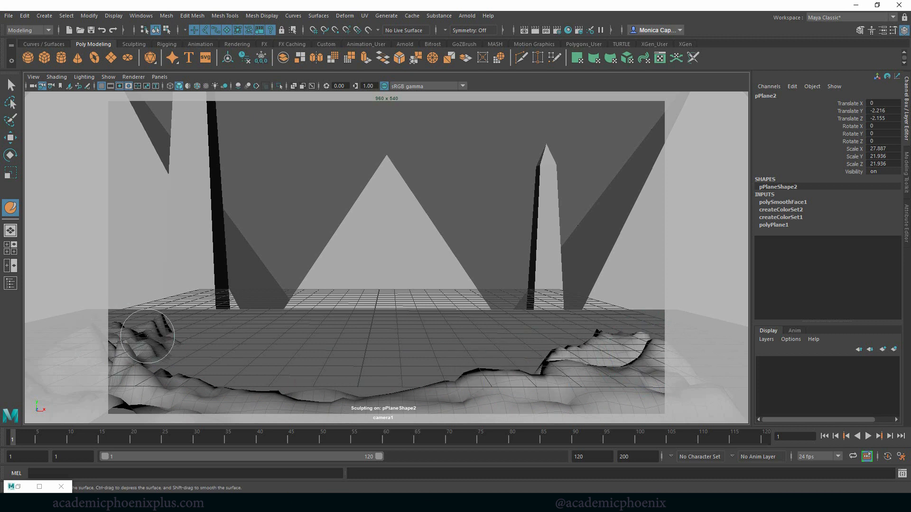
pyautogui.moveTo(126, 323)
pyautogui.mouseDown()
pyautogui.moveTo(142, 330)
pyautogui.moveTo(96, 278)
pyautogui.moveTo(127, 299)
pyautogui.moveTo(142, 327)
pyautogui.moveTo(127, 295)
pyautogui.moveTo(125, 303)
pyautogui.moveTo(116, 298)
pyautogui.moveTo(142, 314)
pyautogui.moveTo(138, 328)
pyautogui.moveTo(164, 327)
pyautogui.mouseUp()
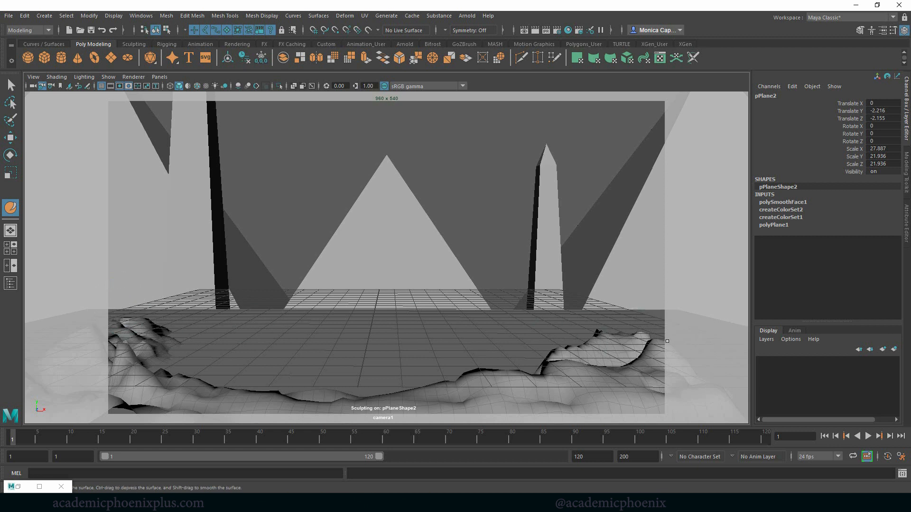
# Step: Sculpt a raised peak at the far end of the terrain's right ridge and check it through the camera
pyautogui.press('space')
pyautogui.keyDown('alt'); pyautogui.moveTo(657, 314); pyautogui.dragTo(561, 335); pyautogui.keyUp('alt')
pyautogui.keyDown('alt'); pyautogui.moveTo(561, 336); pyautogui.dragTo(701, 314, button='right'); pyautogui.keyUp('alt')
pyautogui.keyDown('alt'); pyautogui.moveTo(702, 315); pyautogui.dragTo(582, 302, button='middle'); pyautogui.keyUp('alt')
pyautogui.moveTo(583, 302)
pyautogui.mouseDown()
pyautogui.moveTo(602, 294)
pyautogui.moveTo(611, 274)
pyautogui.moveTo(602, 277)
pyautogui.moveTo(597, 287)
pyautogui.moveTo(616, 260)
pyautogui.mouseUp()
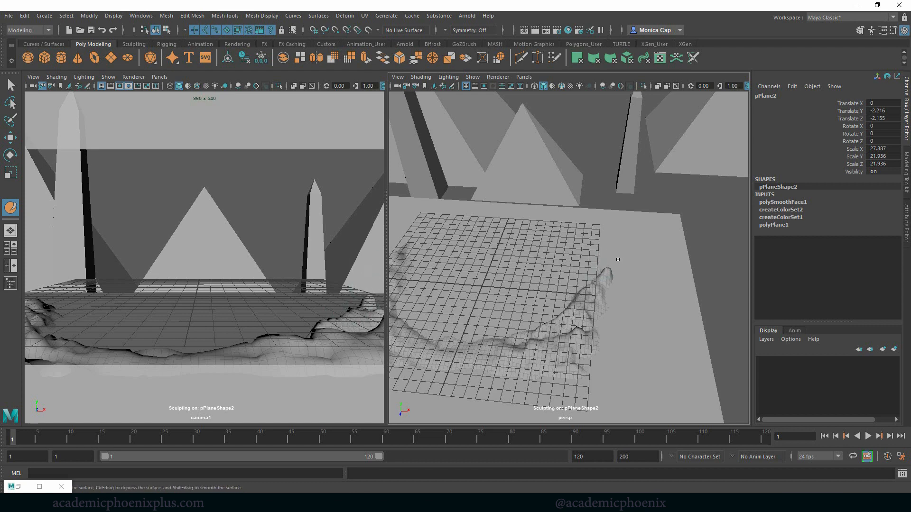
pyautogui.press('space')
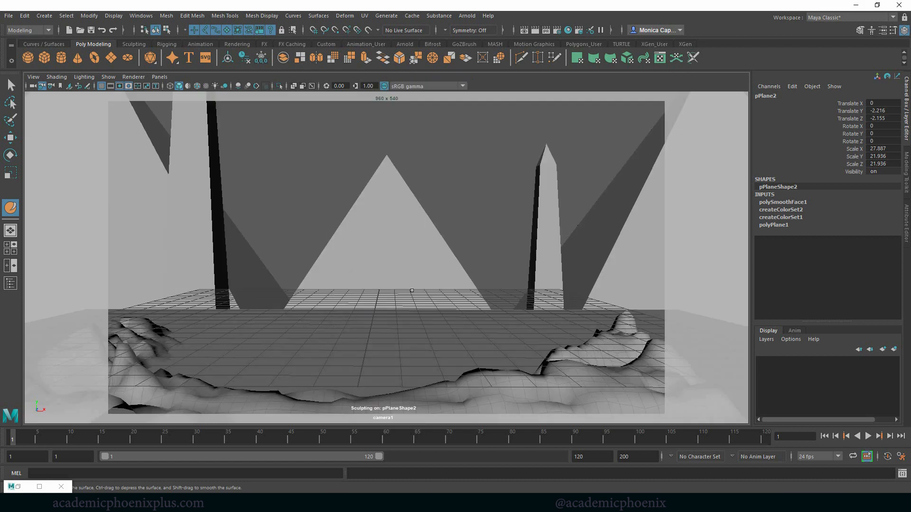
# Step: Widen the terrain plane to an X scale of 28.155 and shift it to 0.507 along X
pyautogui.press('r')
pyautogui.moveTo(416, 352); pyautogui.dragTo(432, 354)
pyautogui.press('w')
pyautogui.press('r')
pyautogui.press('w')
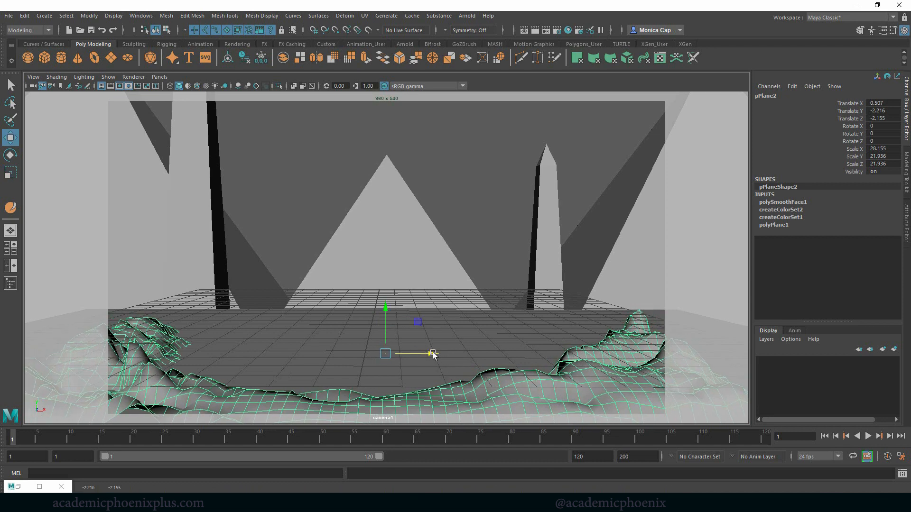
# Step: Add an Arnold Physical Sky and render the camera view in the Arnold RenderView
pyautogui.click(467, 16)
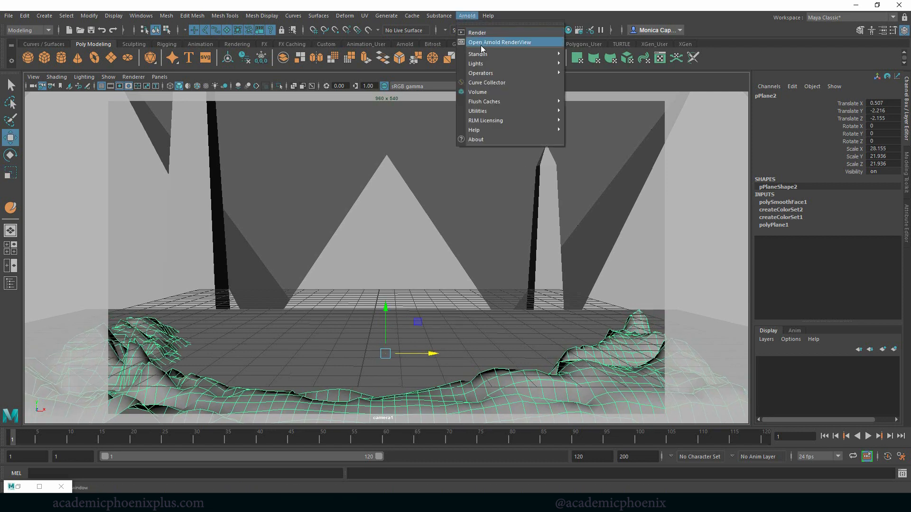
pyautogui.moveTo(489, 64)
pyautogui.click(593, 115)
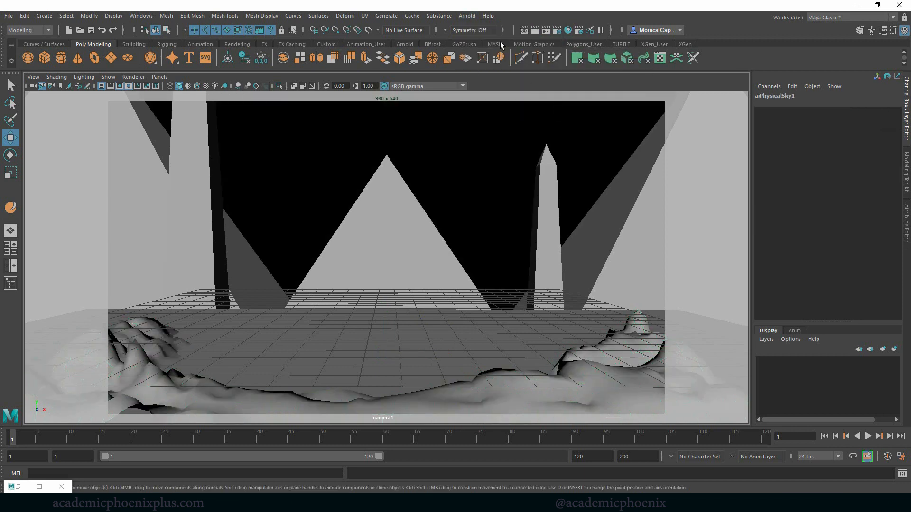
pyautogui.click(467, 16)
pyautogui.click(475, 28)
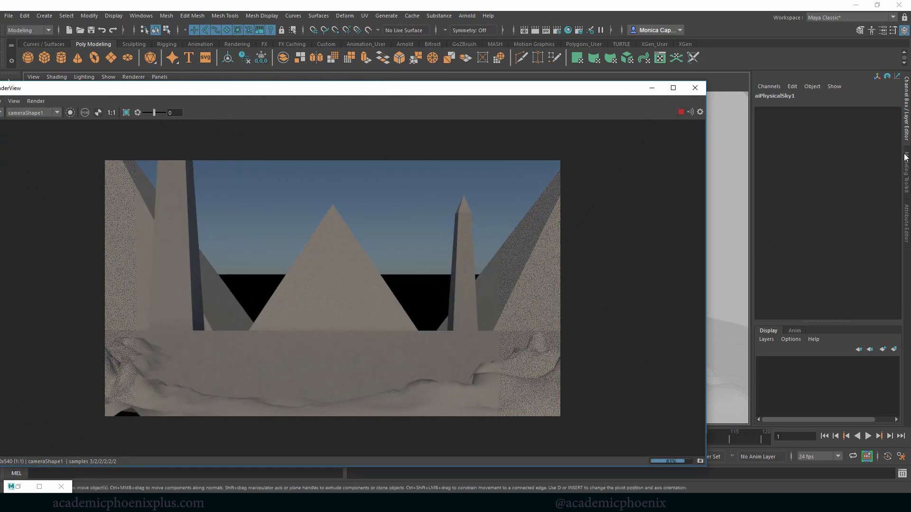
# Step: Compare the render side by side with the reference image dvhdmzla.bmp, and put both windows away
pyautogui.moveTo(704, 195); pyautogui.dragTo(462, 205)
pyautogui.moveTo(250, 90); pyautogui.dragTo(268, 94)
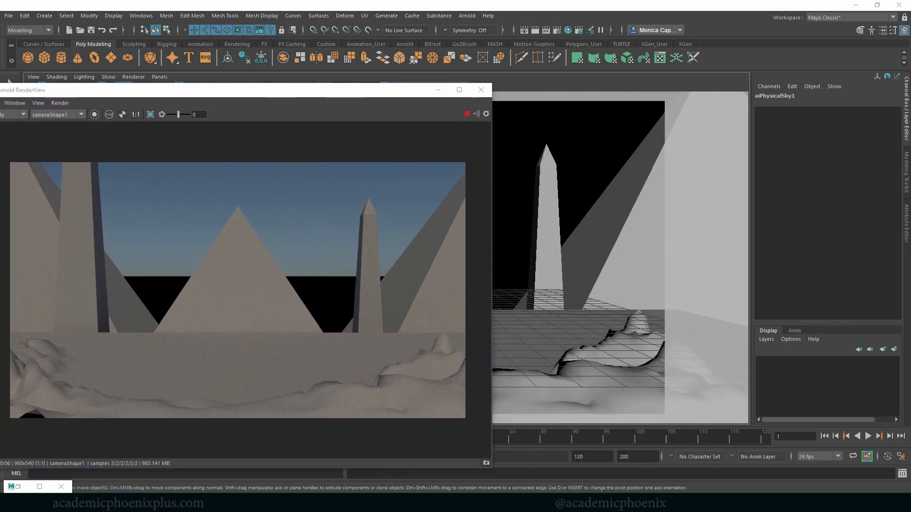
pyautogui.moveTo(910, 86); pyautogui.dragTo(910, 76)
pyautogui.moveTo(484, 69); pyautogui.dragTo(266, 78)
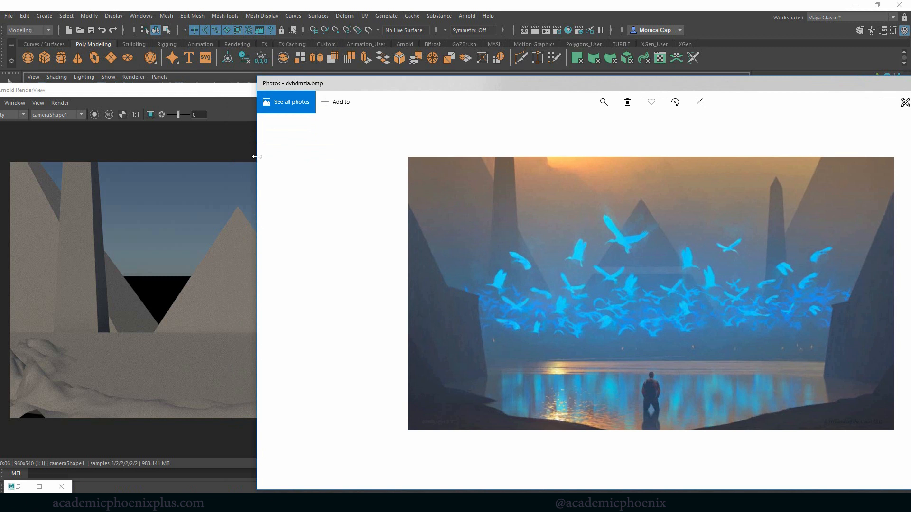
pyautogui.moveTo(257, 156); pyautogui.dragTo(460, 157)
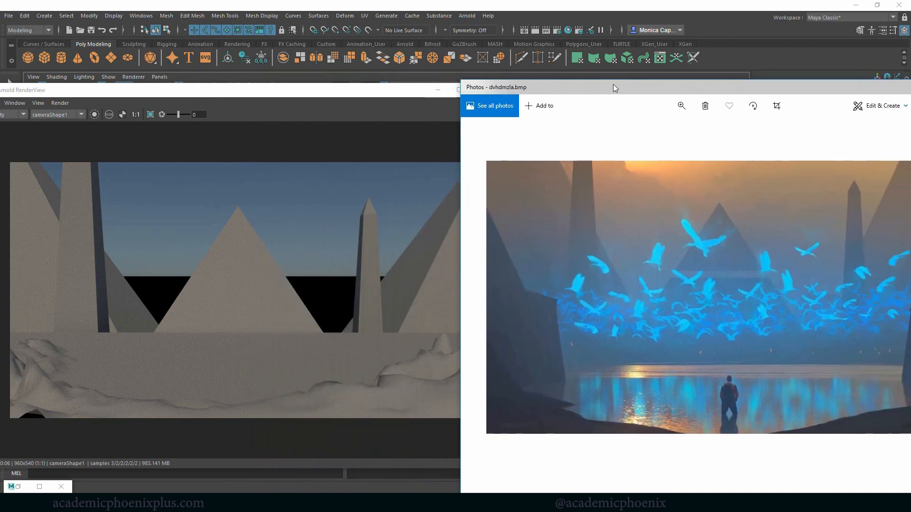
pyautogui.moveTo(613, 87); pyautogui.dragTo(539, 82)
pyautogui.moveTo(277, 96); pyautogui.dragTo(253, 99)
pyautogui.hotkey('alt', 'Tab')
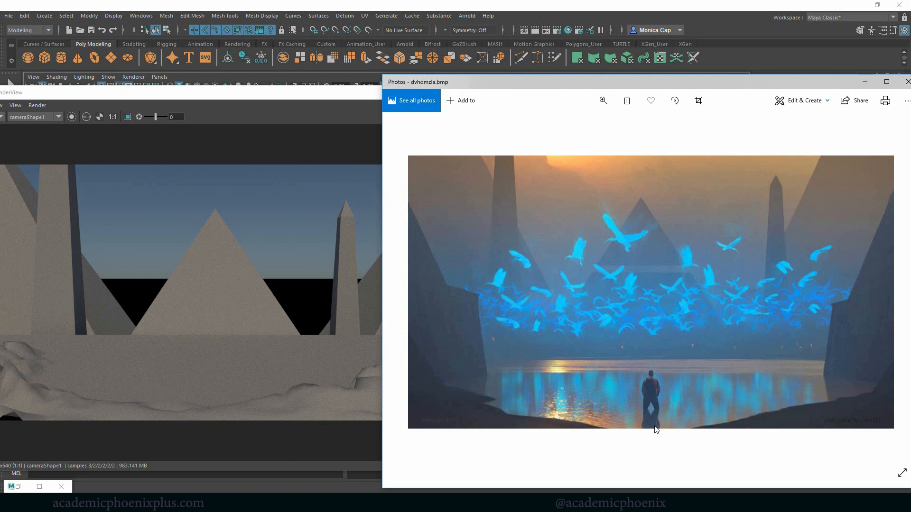
pyautogui.moveTo(791, 83); pyautogui.dragTo(910, 105)
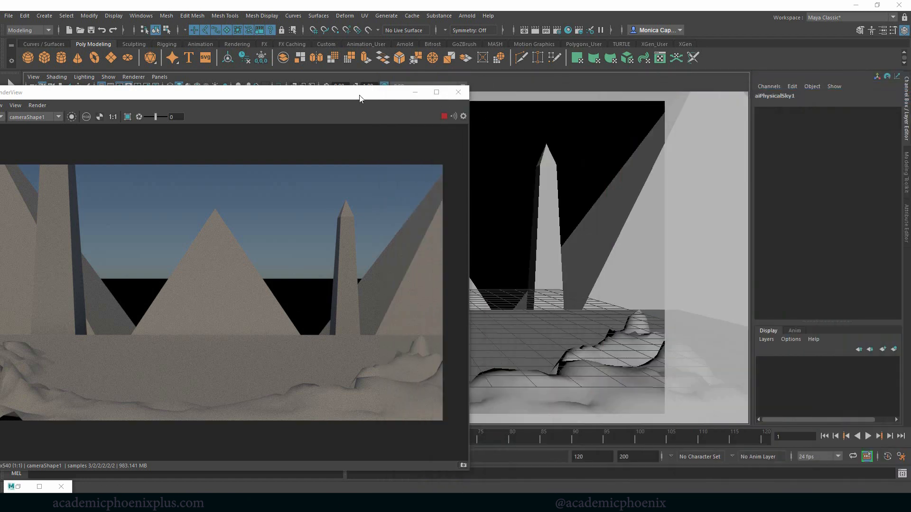
pyautogui.moveTo(362, 96); pyautogui.dragTo(418, 88)
pyautogui.click(514, 85)
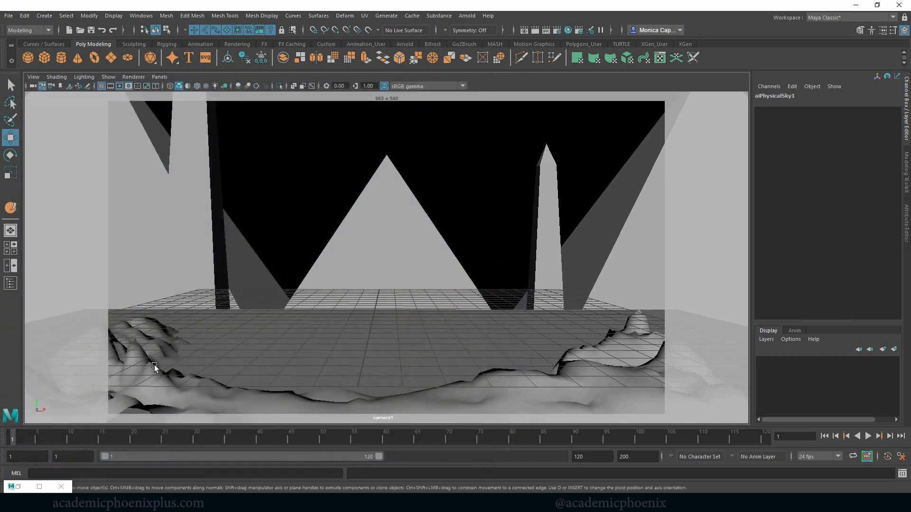
# Step: Lower vertices at the terrain's front left corner to reduce the gap inside the camera frame
pyautogui.click(138, 409)
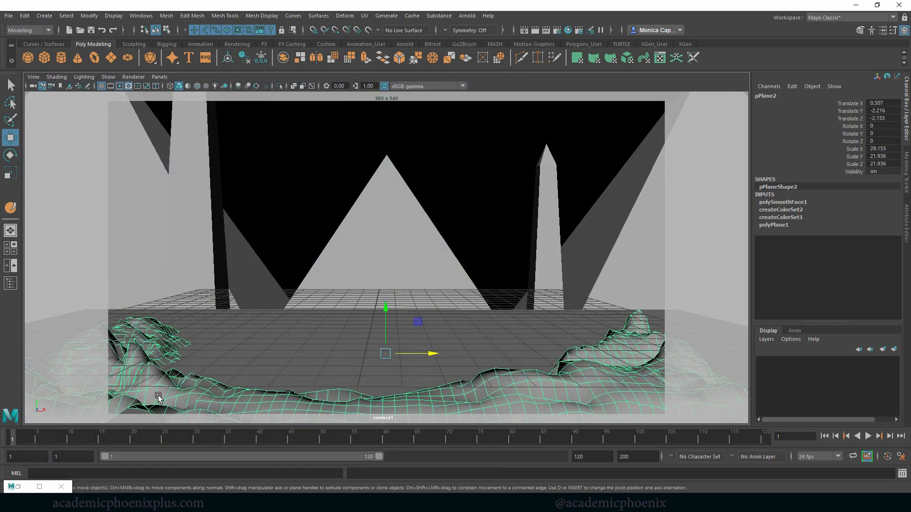
pyautogui.moveTo(153, 401); pyautogui.dragTo(130, 401, button='right')
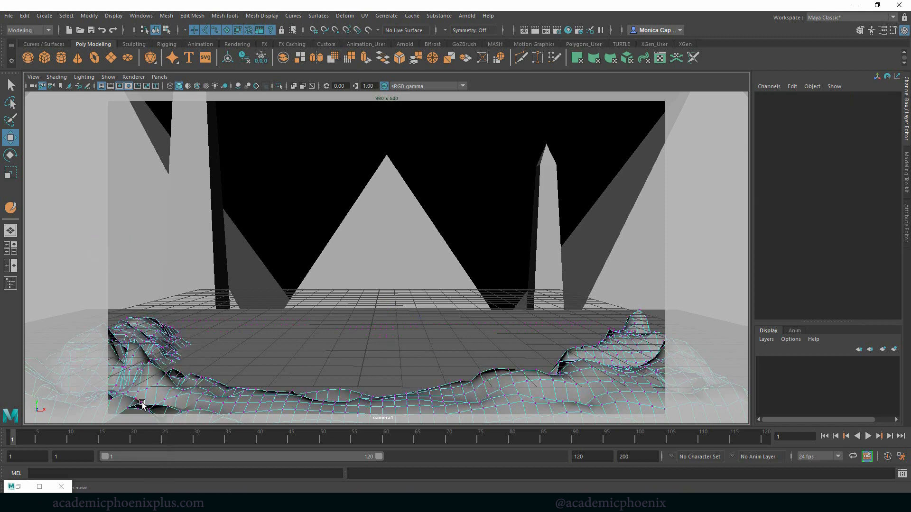
pyautogui.click(142, 403)
pyautogui.click(160, 385)
pyautogui.hotkey('ctrl', 'z')
pyautogui.hotkey('ctrl', 'z')
pyautogui.click(141, 403)
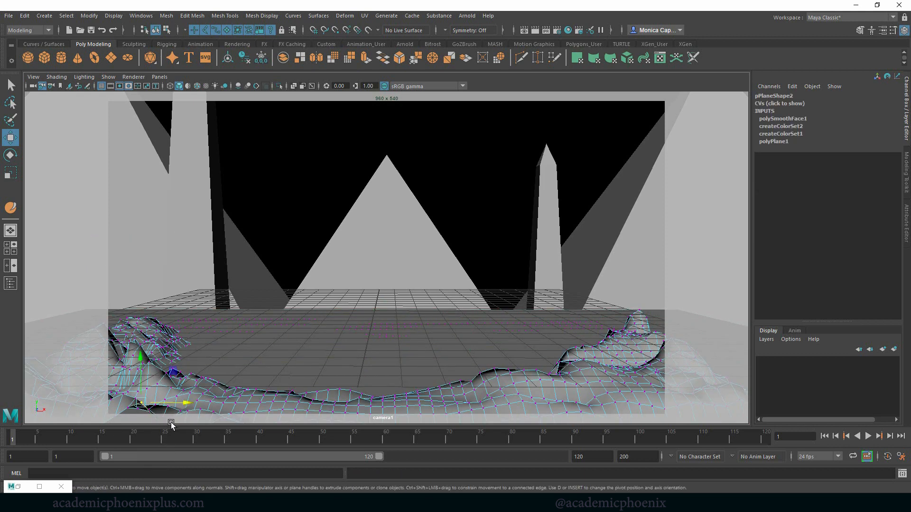
pyautogui.moveTo(139, 359); pyautogui.dragTo(136, 377)
pyautogui.click(127, 408)
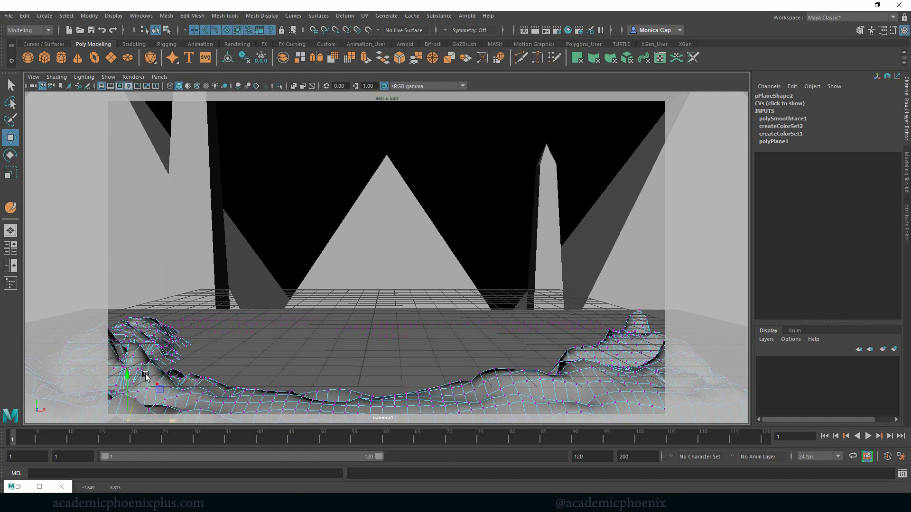
# Step: Return the terrain to object mode, center its pivot, delete its history and freeze its transformations
pyautogui.moveTo(138, 240); pyautogui.dragTo(190, 241, button='right')
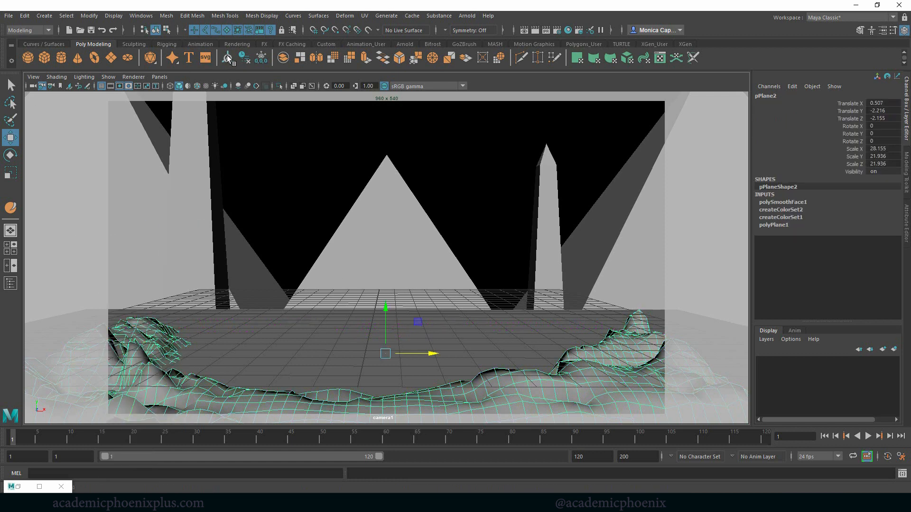
pyautogui.click(261, 57)
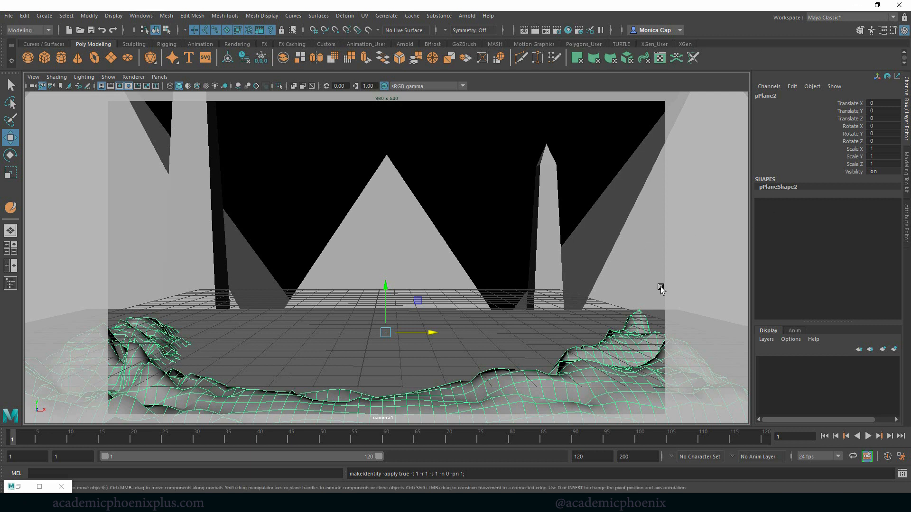
# Step: Show the camera1 view side by side with the perspective view
pyautogui.click(415, 250)
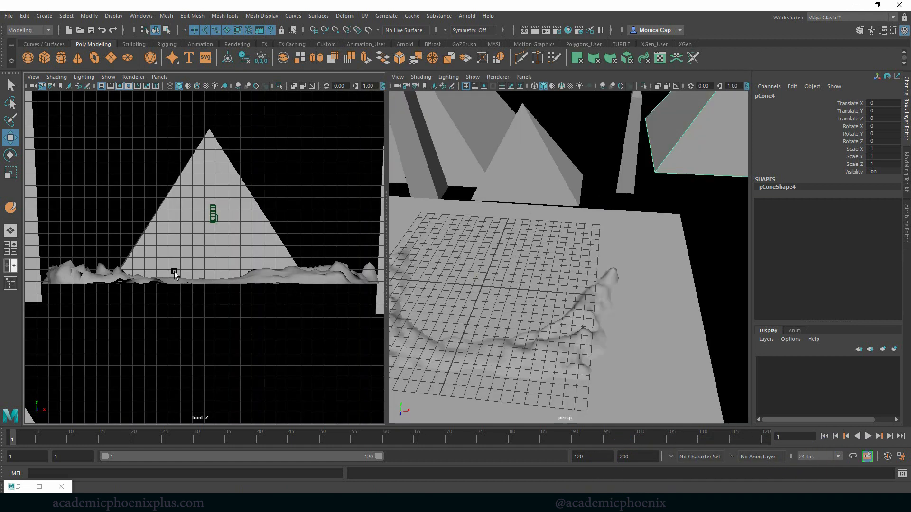
pyautogui.click(160, 77)
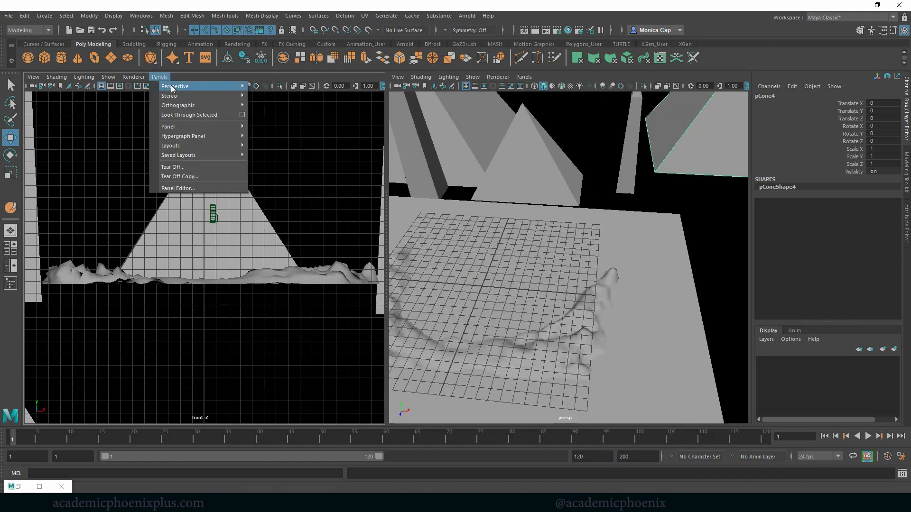
pyautogui.moveTo(199, 86)
pyautogui.click(289, 88)
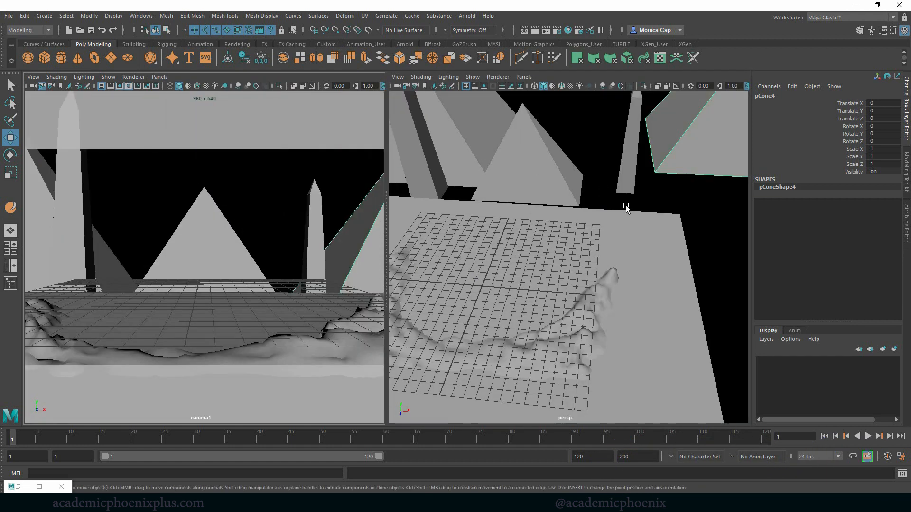
# Step: Duplicate the large pyramid on the right side of the scene and move the copy to Translate Z 54.265
pyautogui.keyDown('alt'); pyautogui.moveTo(550, 169); pyautogui.dragTo(606, 129); pyautogui.keyUp('alt')
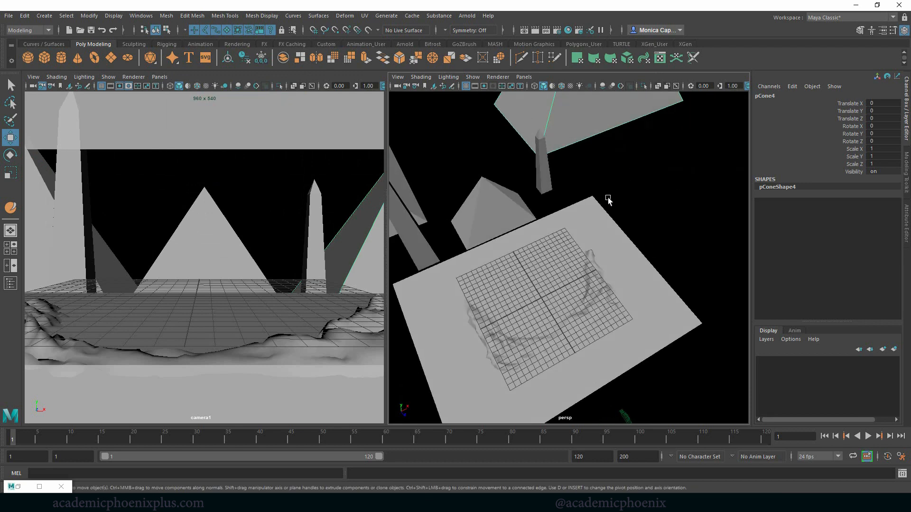
pyautogui.keyDown('alt'); pyautogui.moveTo(607, 199); pyautogui.dragTo(640, 153); pyautogui.keyUp('alt')
pyautogui.hotkey('ctrl', 'e')
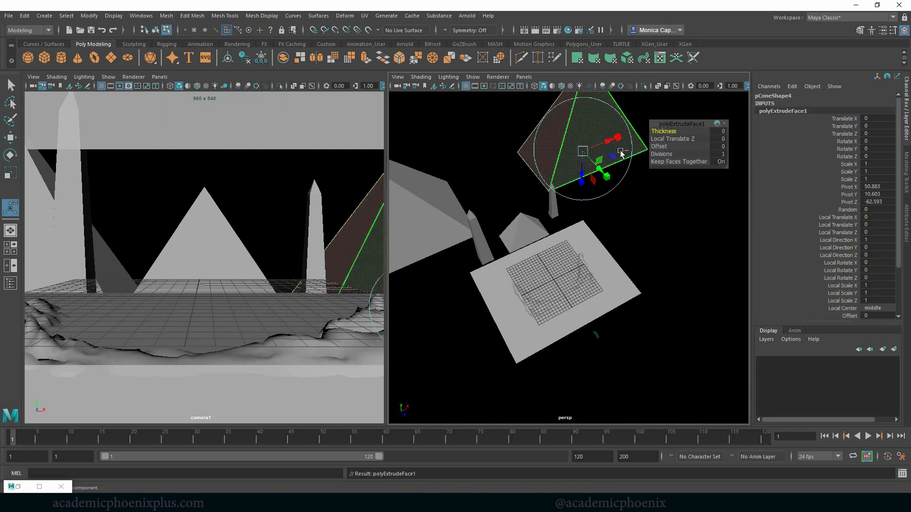
pyautogui.hotkey('ctrl', 'z')
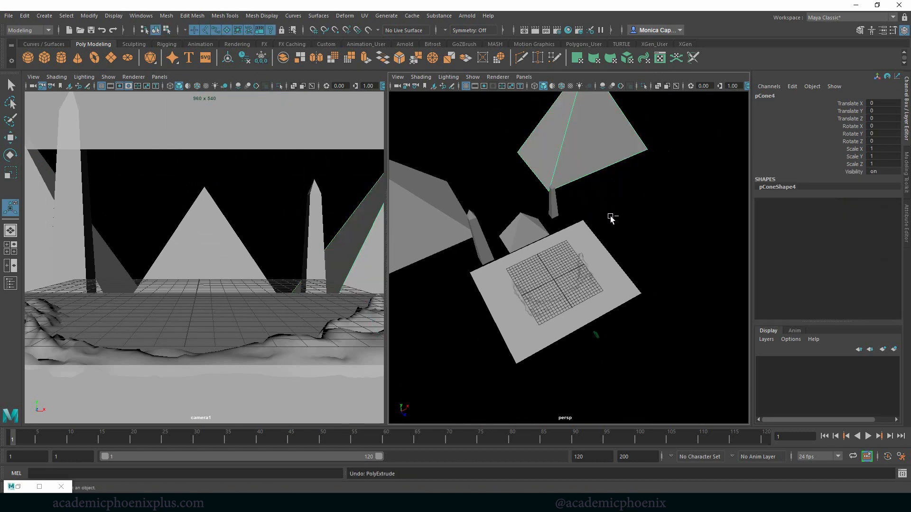
pyautogui.hotkey('ctrl', 'd')
pyautogui.press('w')
pyautogui.moveTo(611, 137); pyautogui.dragTo(683, 209)
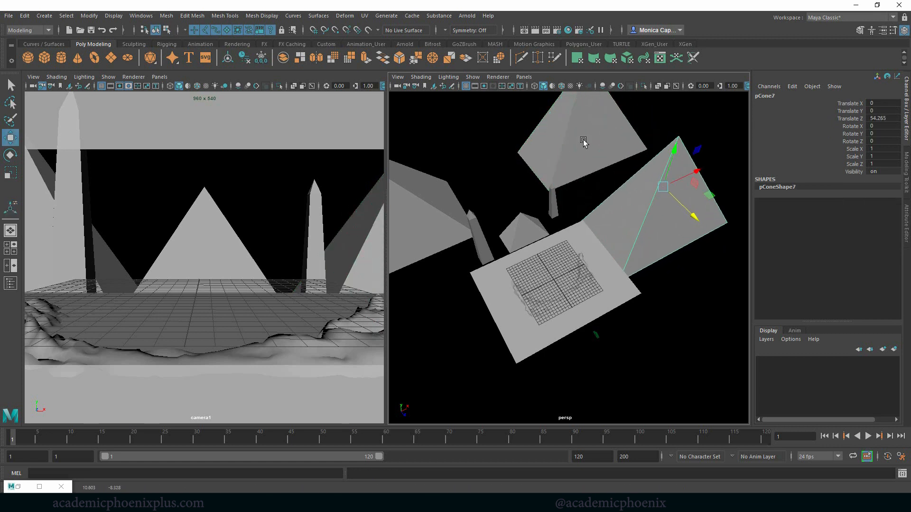
# Step: Delete the surplus duplicate overlapping the original right-hand pyramid
pyautogui.click(613, 142)
pyautogui.moveTo(613, 141); pyautogui.dragTo(560, 121)
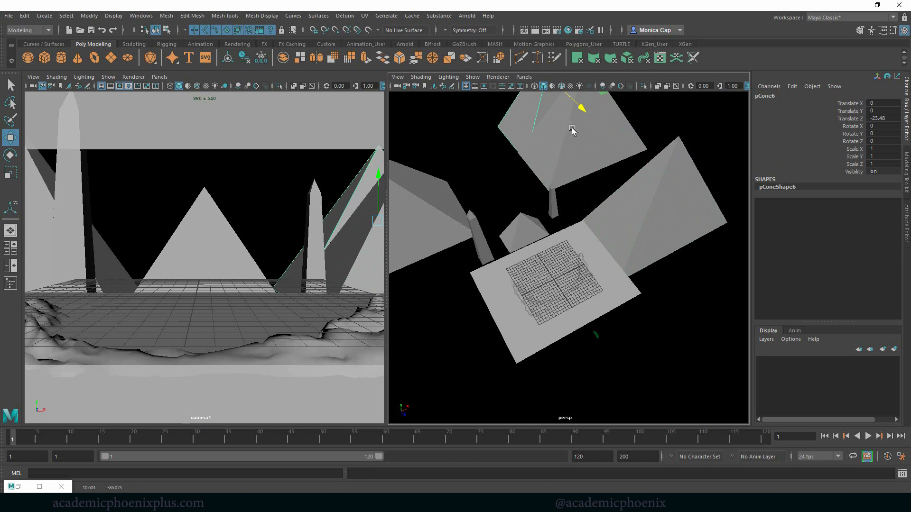
pyautogui.press('Delete')
pyautogui.click(650, 209)
pyautogui.click(600, 142)
pyautogui.moveTo(608, 135); pyautogui.dragTo(606, 131)
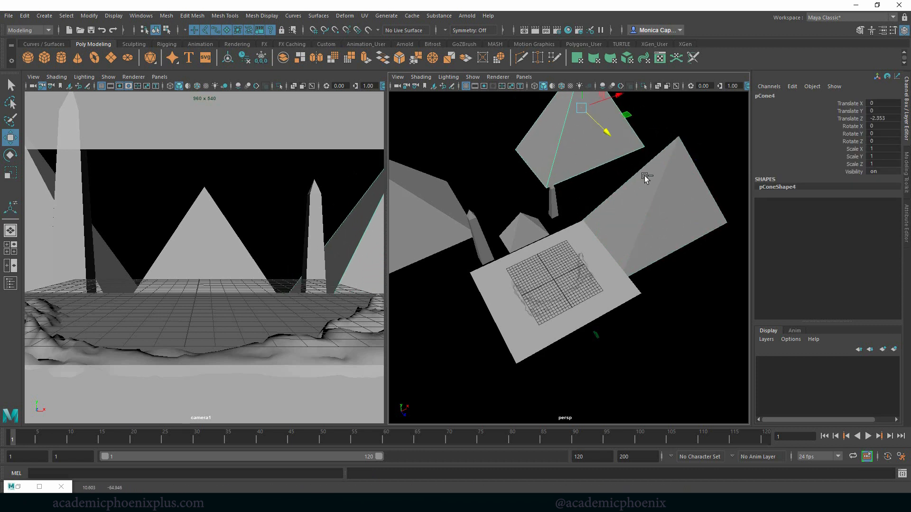
pyautogui.hotkey('ctrl', 'z')
# Step: Move the duplicate pyramid to Translate X -15.53 and Translate Z 61.653, and widen the camera view
pyautogui.click(652, 230)
pyautogui.moveTo(693, 174); pyautogui.dragTo(667, 186)
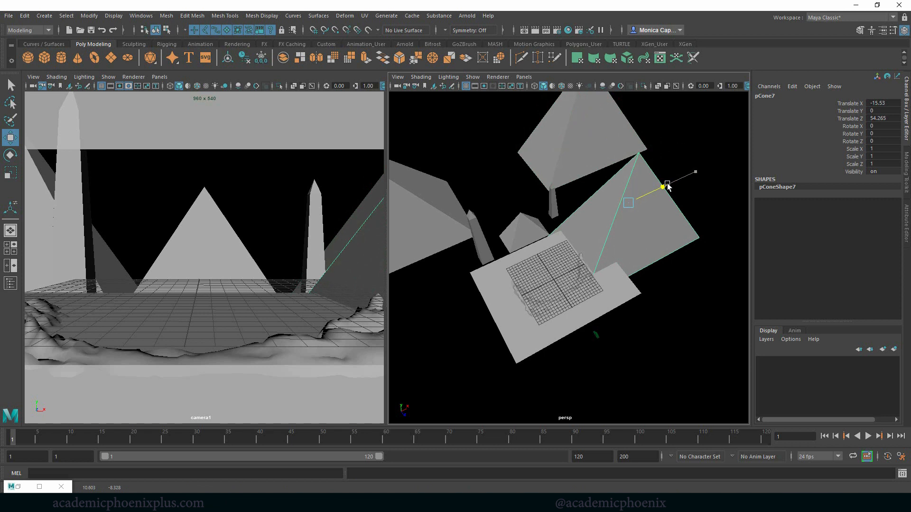
pyautogui.moveTo(666, 187); pyautogui.dragTo(667, 186)
pyautogui.moveTo(388, 209); pyautogui.dragTo(430, 208)
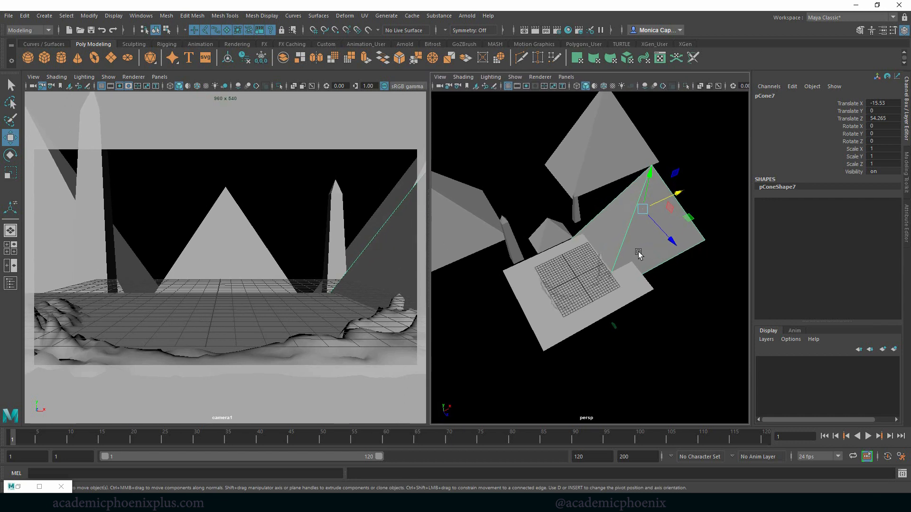
pyautogui.moveTo(674, 234); pyautogui.dragTo(682, 249)
# Step: Scale the duplicate pyramid to 0.83 with Scale X 0.671, and shift it to Translate X -21.414
pyautogui.press('r')
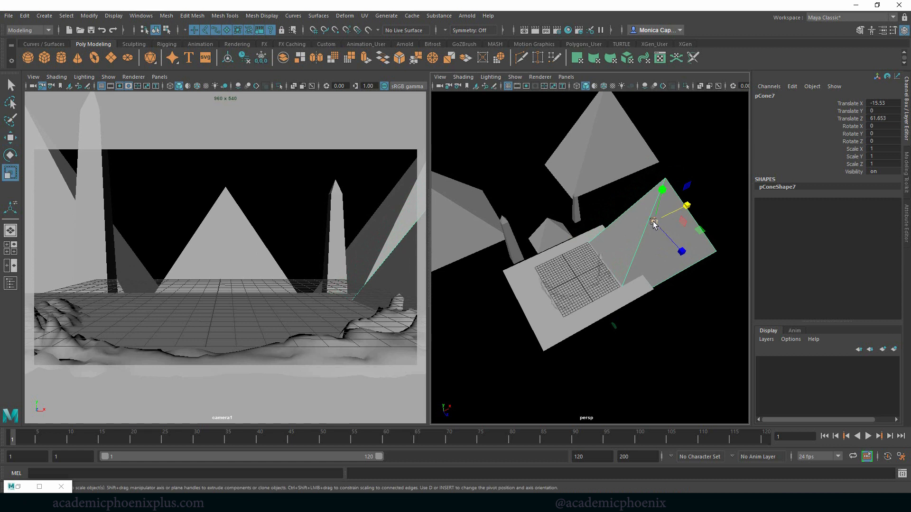
pyautogui.moveTo(654, 222); pyautogui.dragTo(635, 225)
pyautogui.moveTo(687, 206); pyautogui.dragTo(677, 209)
pyautogui.press('w')
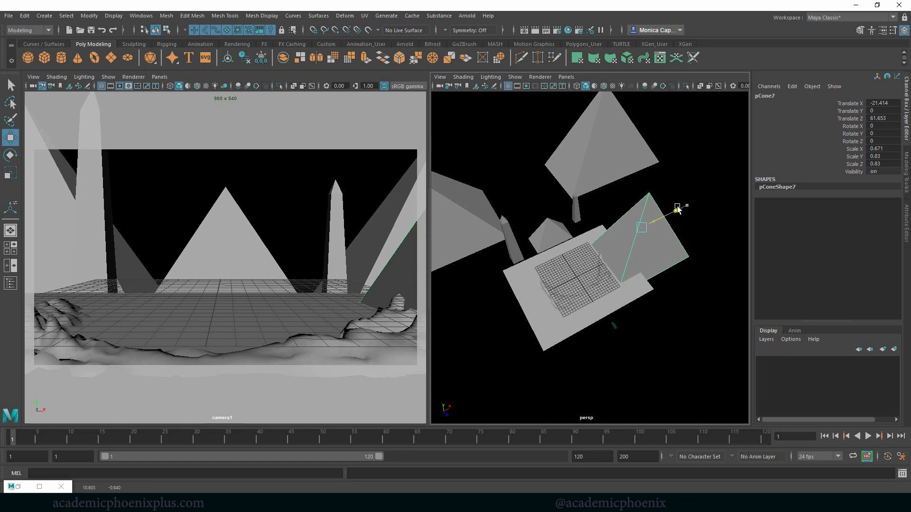
# Step: Raise the right obelisk to Translate Y 1.177
pyautogui.click(337, 218)
pyautogui.moveTo(336, 194); pyautogui.dragTo(339, 186)
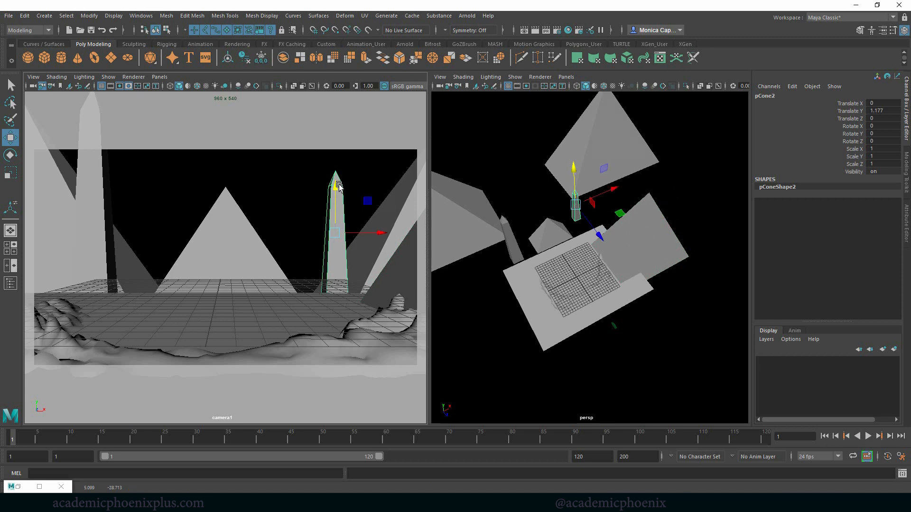
# Step: Narrow the large pyramid behind the right obelisk to Scale X 0.876 and move it to Translate X -4.937
pyautogui.click(401, 217)
pyautogui.moveTo(642, 129); pyautogui.dragTo(639, 122)
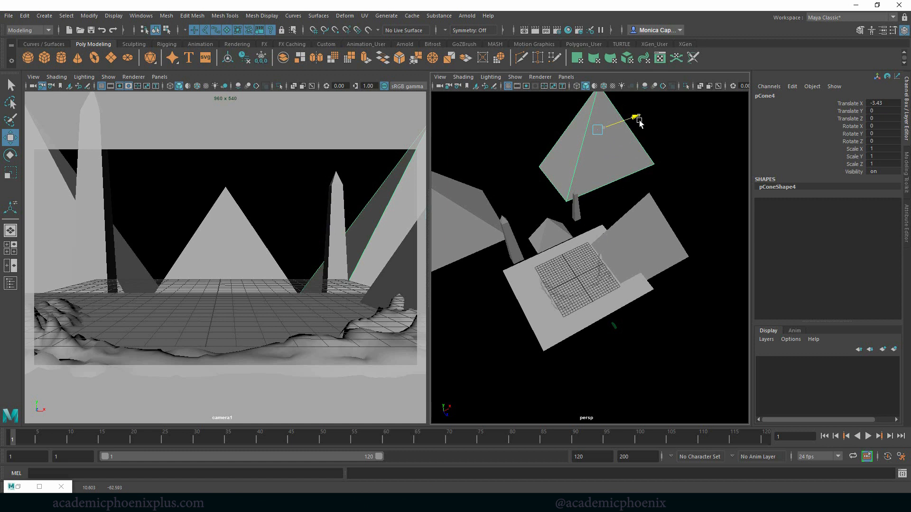
pyautogui.press('r')
pyautogui.moveTo(640, 122); pyautogui.dragTo(634, 122)
pyautogui.press('w')
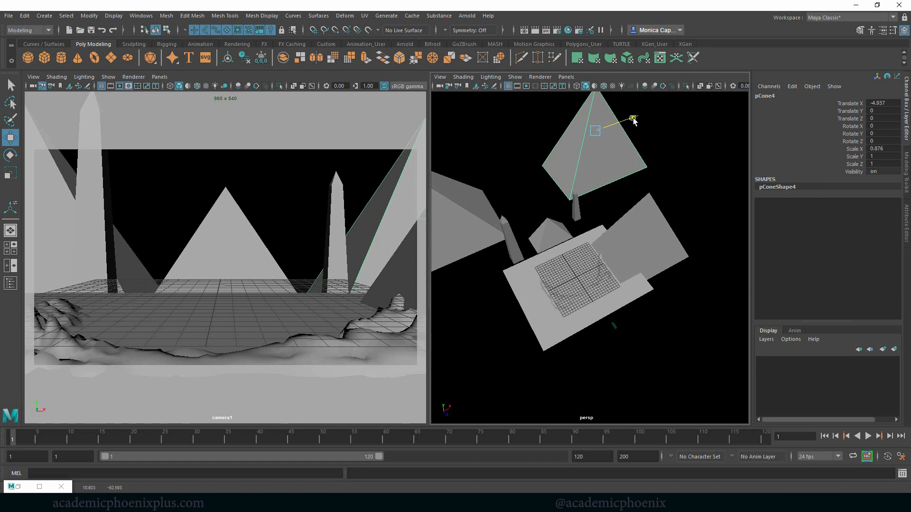
# Step: Shrink the duplicate pyramid to 0.581 with Scale X 0.47, and place it at Translate X -25.684, Y -2.112, Z 60.951
pyautogui.click(401, 289)
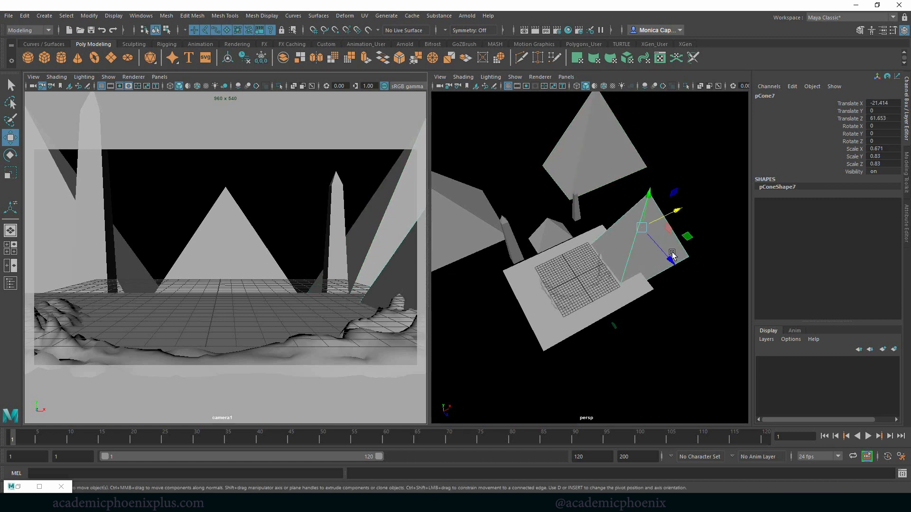
pyautogui.moveTo(670, 260); pyautogui.dragTo(638, 207)
pyautogui.press('r')
pyautogui.press('w')
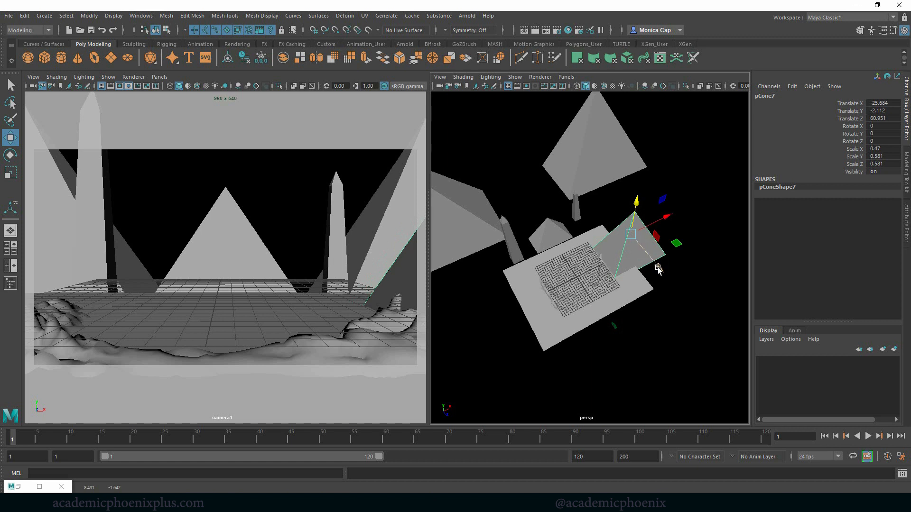
# Step: Try moving the duplicate pyramid to Translate Z 57.485 and inserting an edge loop on it, and undo these changes
pyautogui.moveTo(661, 269); pyautogui.dragTo(645, 266)
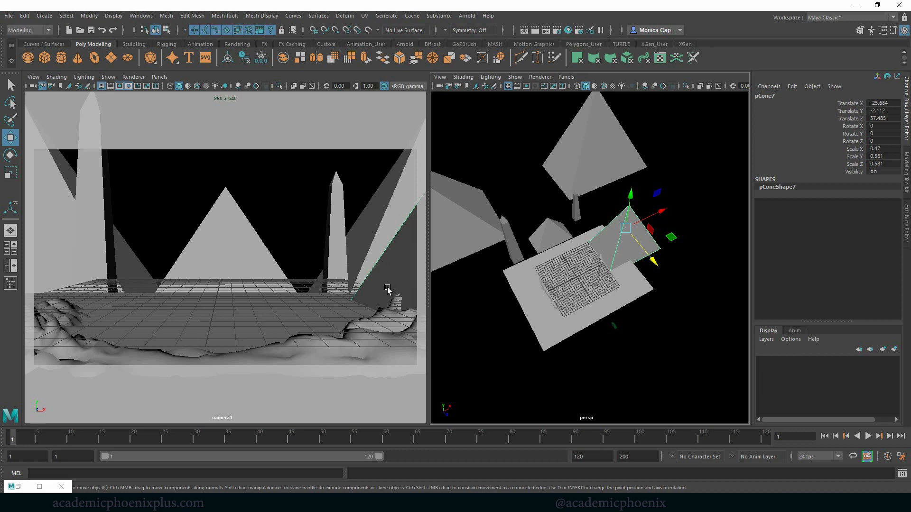
pyautogui.keyDown('shift'); pyautogui.rightClick(388, 243); pyautogui.keyUp('shift')
pyautogui.keyDown('shift'); pyautogui.moveTo(388, 243); pyautogui.dragTo(355, 256, button='right'); pyautogui.keyUp('shift')
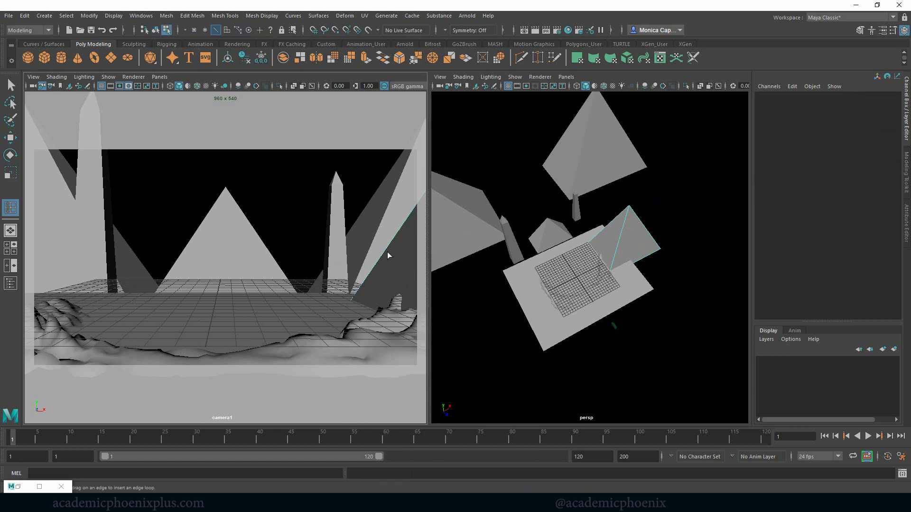
pyautogui.hotkey('ctrl', 'z')
pyautogui.click(382, 257)
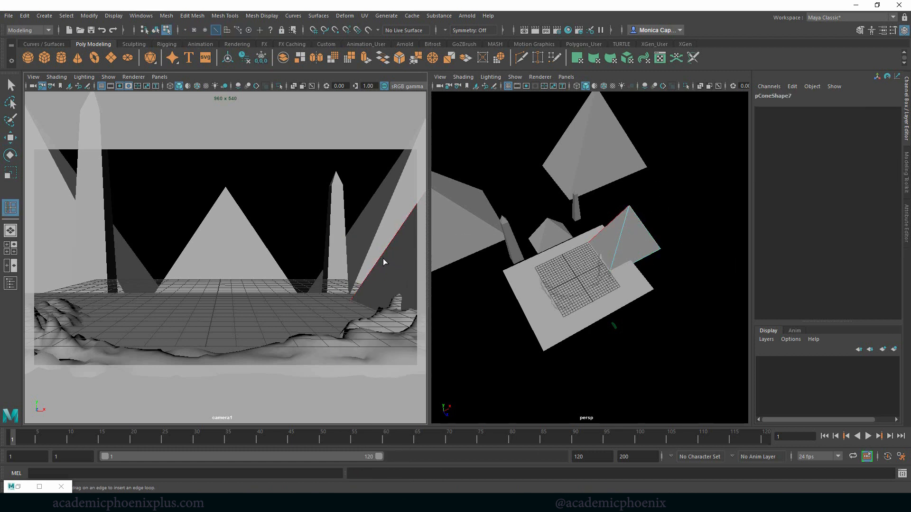
pyautogui.hotkey('ctrl', 'z')
pyautogui.hotkey('ctrl', 'z')
pyautogui.hotkey('ctrl', 'z')
pyautogui.hotkey('ctrl', 'z')
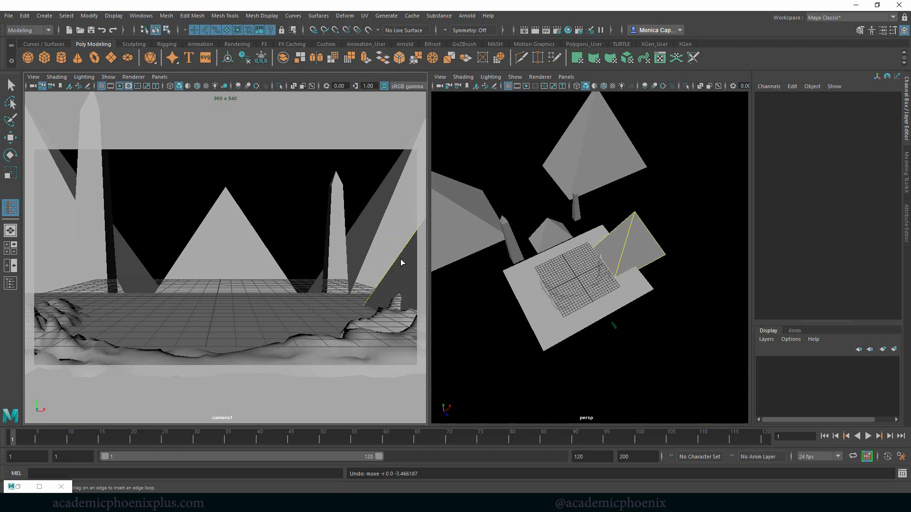
# Step: Reselect the duplicate pyramid and try the Insert Edge Loop tool again on its sloping edge, undoing the attempt
pyautogui.press('w')
pyautogui.click(631, 254)
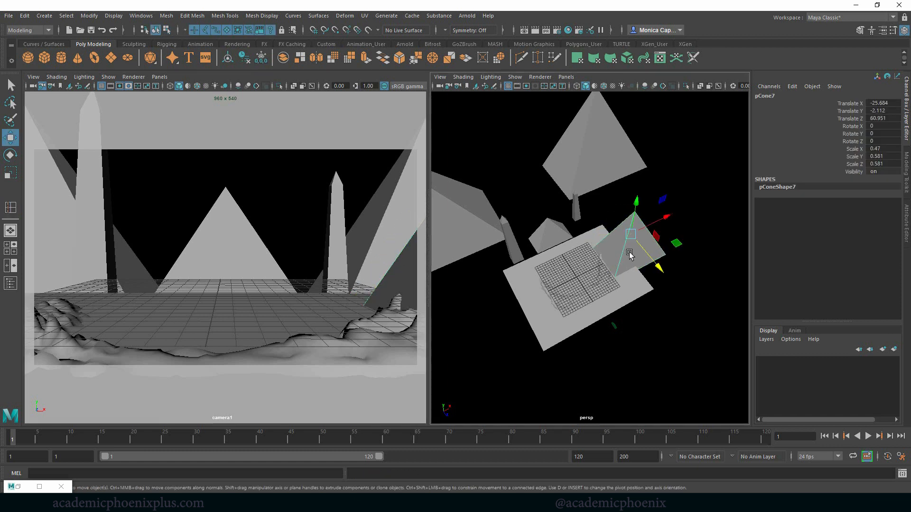
pyautogui.click(11, 210)
pyautogui.click(391, 266)
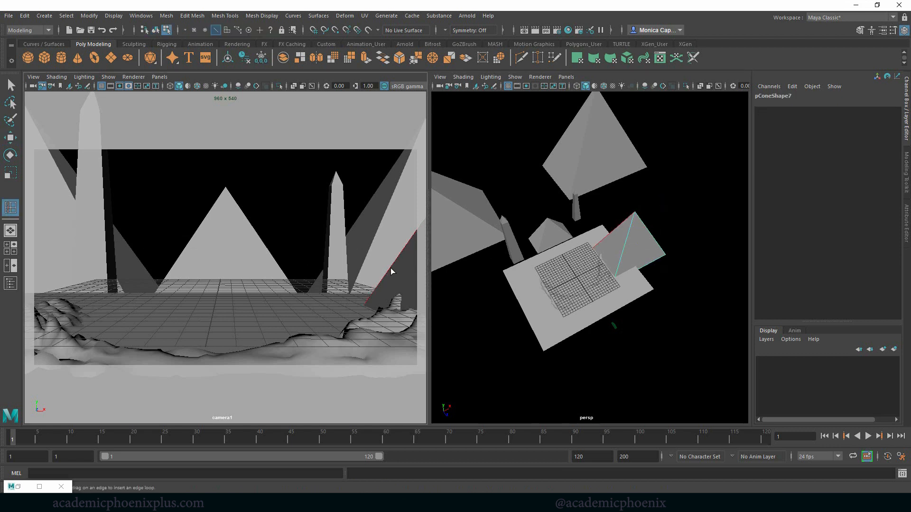
pyautogui.hotkey('ctrl', 'z')
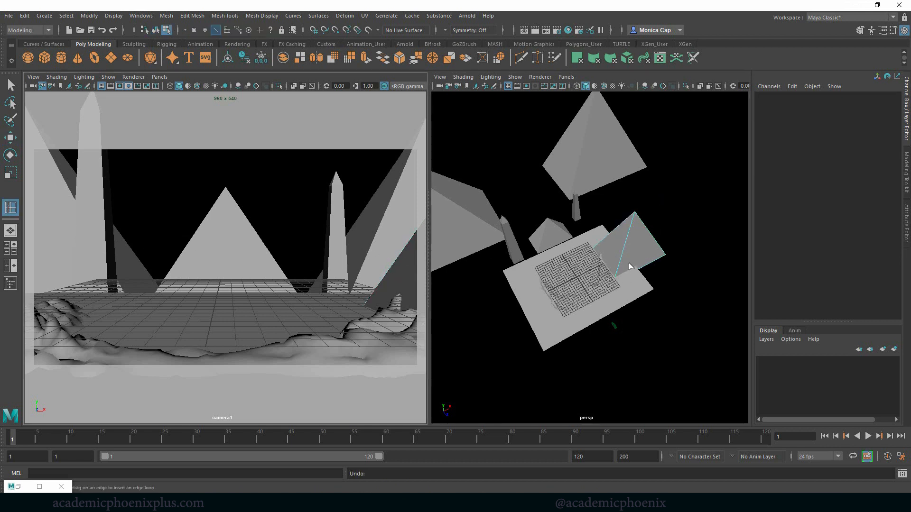
# Step: Cut a horizontal ring of edges around all four sides of the duplicate pyramid with the Multi-Cut tool
pyautogui.moveTo(616, 235); pyautogui.dragTo(603, 253, button='right')
pyautogui.click(636, 244)
pyautogui.press('w')
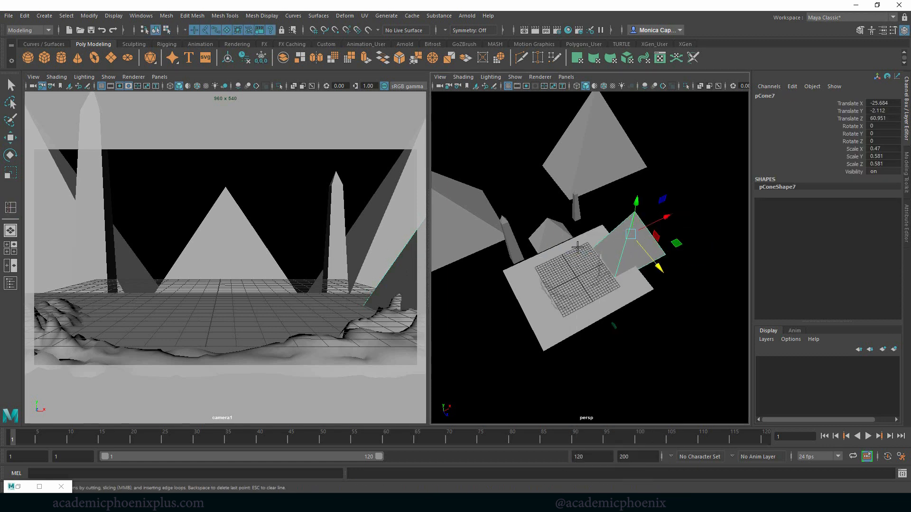
pyautogui.click(622, 253)
pyautogui.click(659, 244)
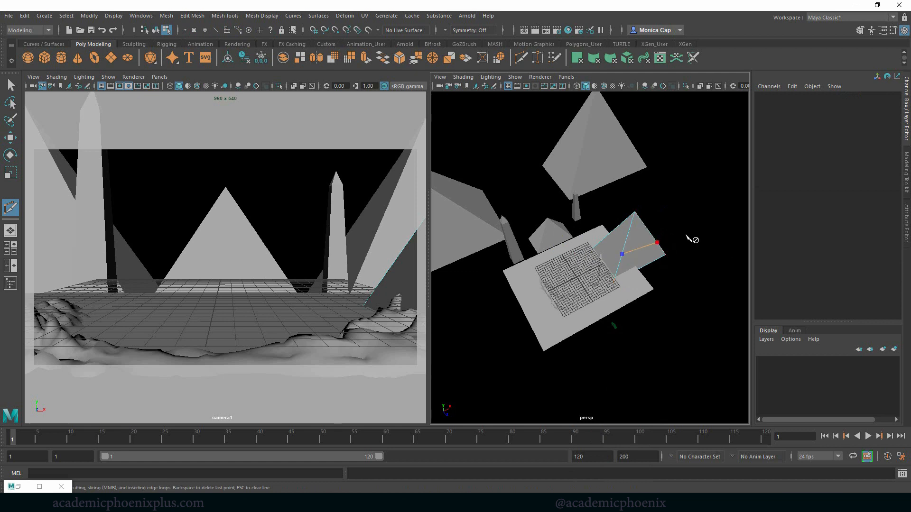
pyautogui.keyDown('alt'); pyautogui.moveTo(686, 236); pyautogui.dragTo(586, 216); pyautogui.keyUp('alt')
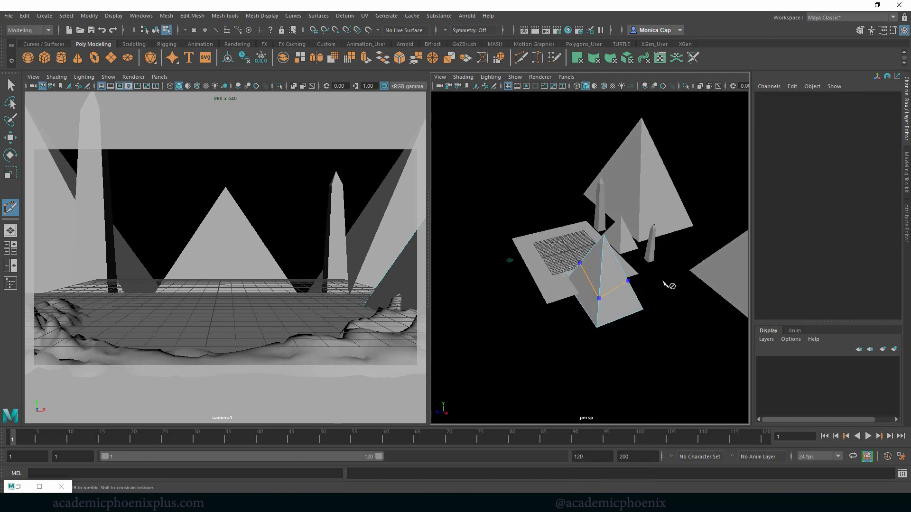
pyautogui.keyDown('alt'); pyautogui.moveTo(595, 282); pyautogui.dragTo(523, 295); pyautogui.keyUp('alt')
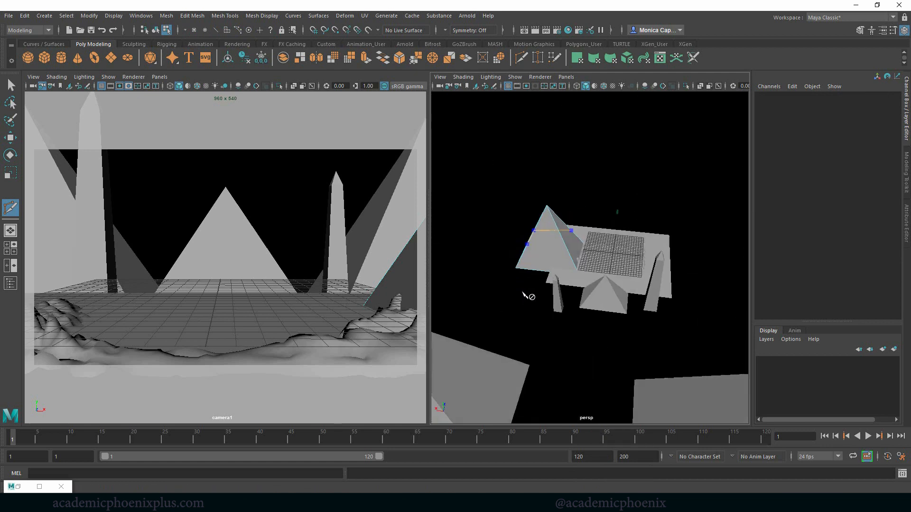
pyautogui.click(567, 250)
pyautogui.press('Return')
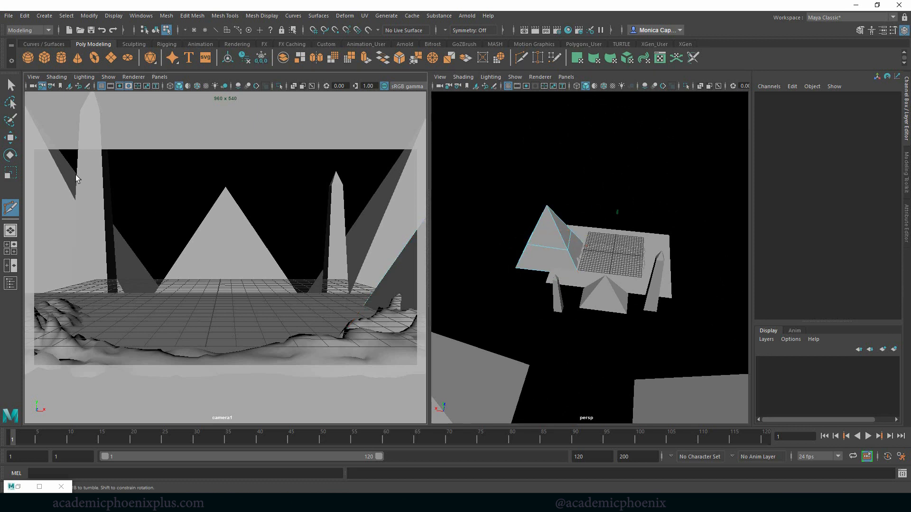
# Step: Scale the duplicate pyramid's new edge ring inward and reposition it so the base flares out below
pyautogui.press('w')
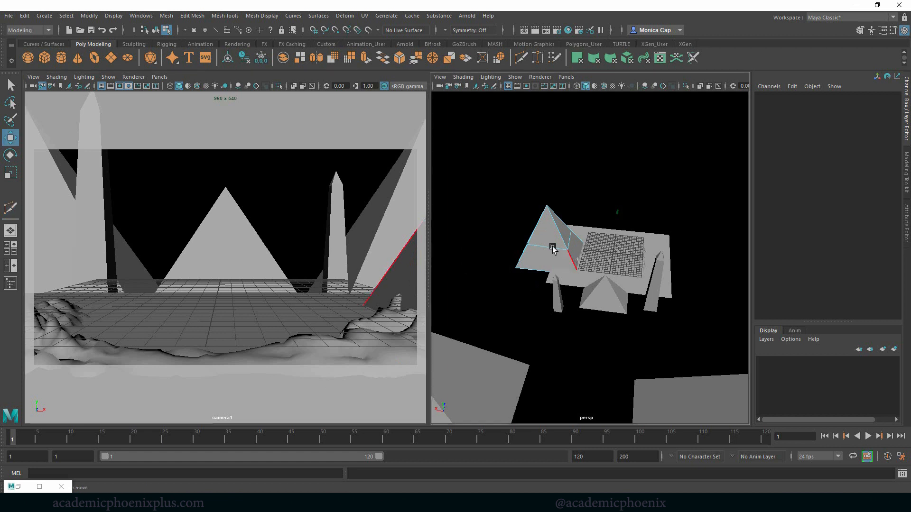
pyautogui.scroll(3, 579, 255)
pyautogui.click(540, 241)
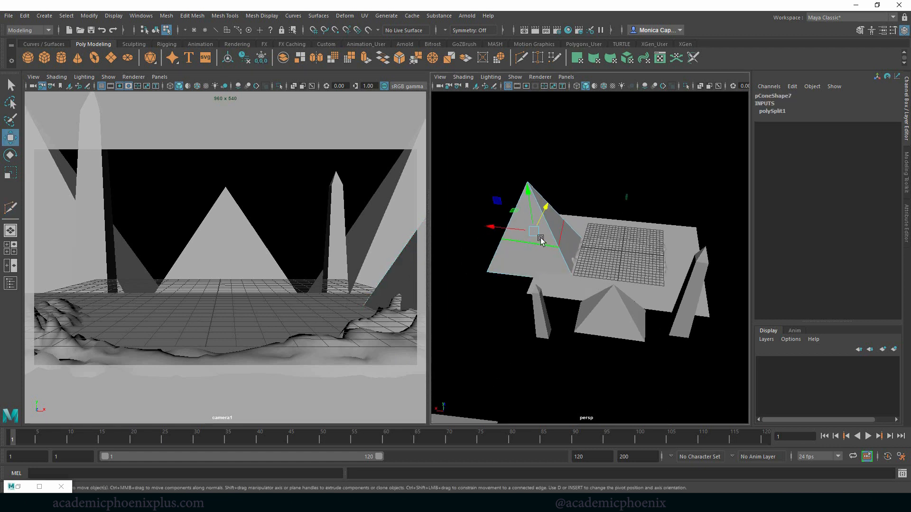
pyautogui.press('r')
pyautogui.moveTo(525, 196); pyautogui.dragTo(505, 234)
pyautogui.press('w')
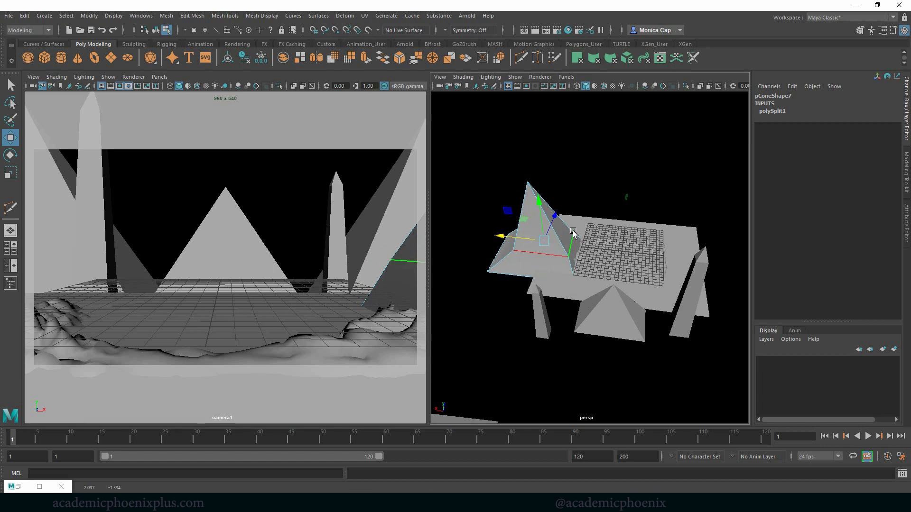
# Step: Extrude the lower side face of the duplicate pyramid's flared base outward to Translate Z -3.456
pyautogui.moveTo(573, 234)
pyautogui.keyDown('alt'); pyautogui.mouseDown()
pyautogui.moveTo(585, 240)
pyautogui.moveTo(550, 231)
pyautogui.moveTo(572, 242)
pyautogui.mouseUp(); pyautogui.keyUp('alt')
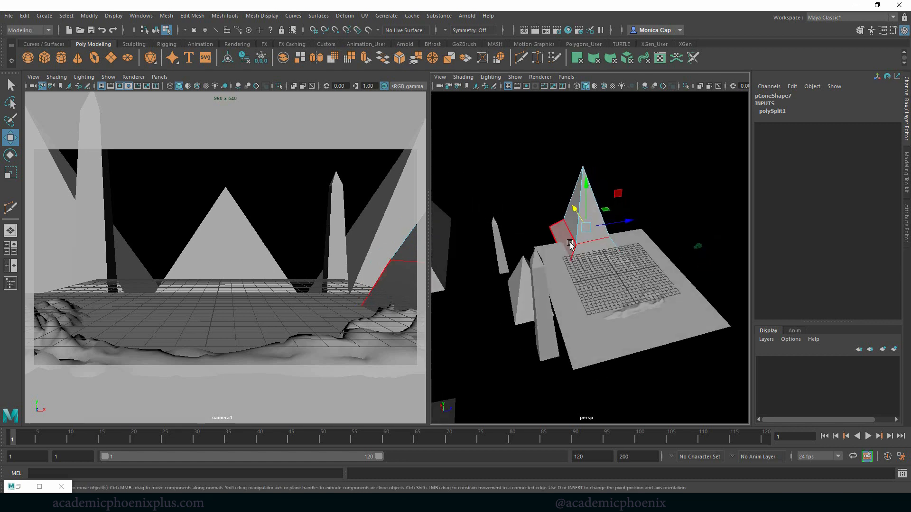
pyautogui.click(570, 248)
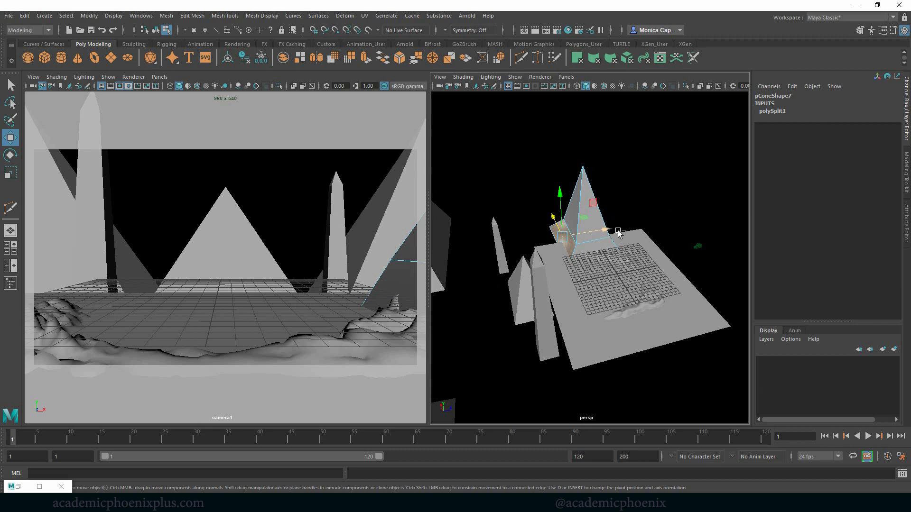
pyautogui.hotkey('ctrl', 'e')
pyautogui.click(619, 181)
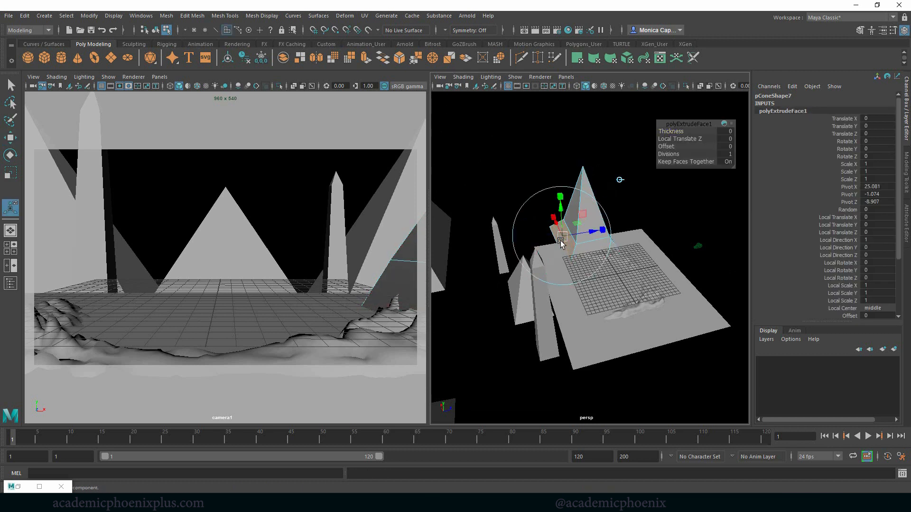
pyautogui.moveTo(592, 231); pyautogui.dragTo(581, 251)
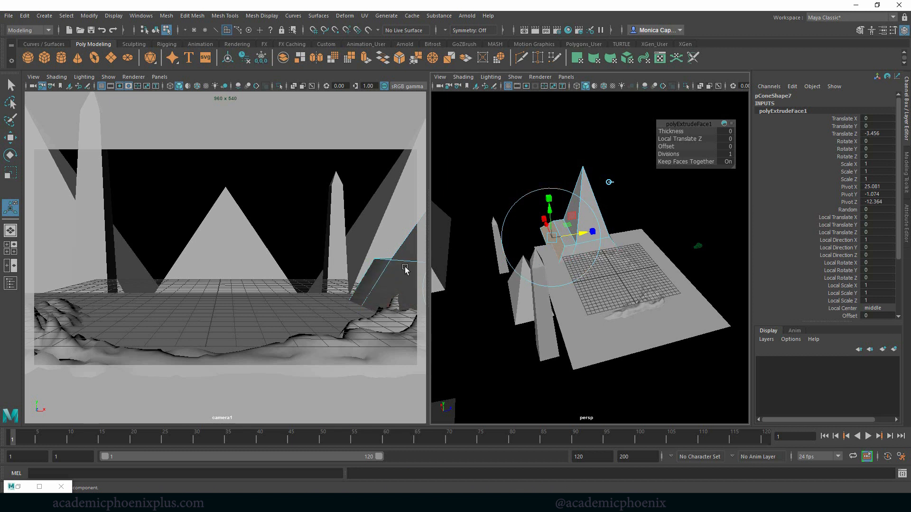
# Step: Move the outer vertices of the extruded block back toward the pyramid along Z so its side becomes steeper
pyautogui.moveTo(404, 269); pyautogui.dragTo(456, 231, button='right')
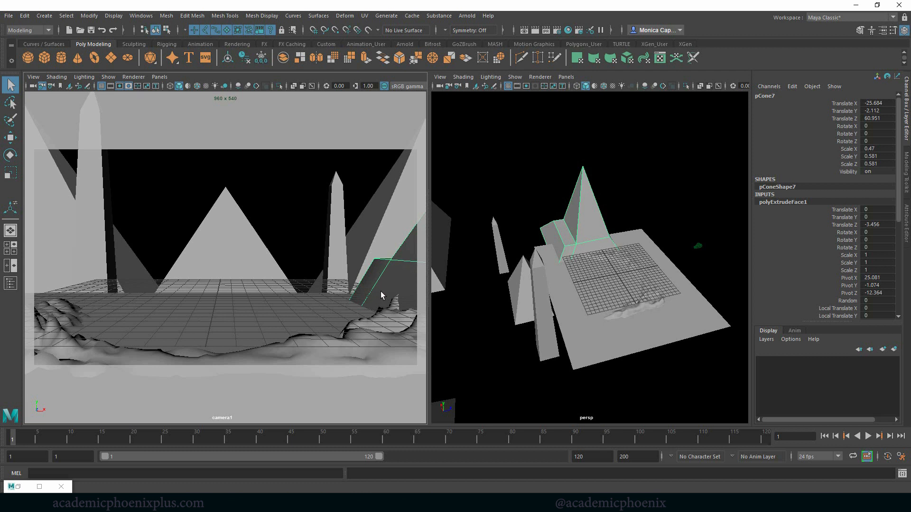
pyautogui.moveTo(360, 295); pyautogui.dragTo(506, 269, button='right')
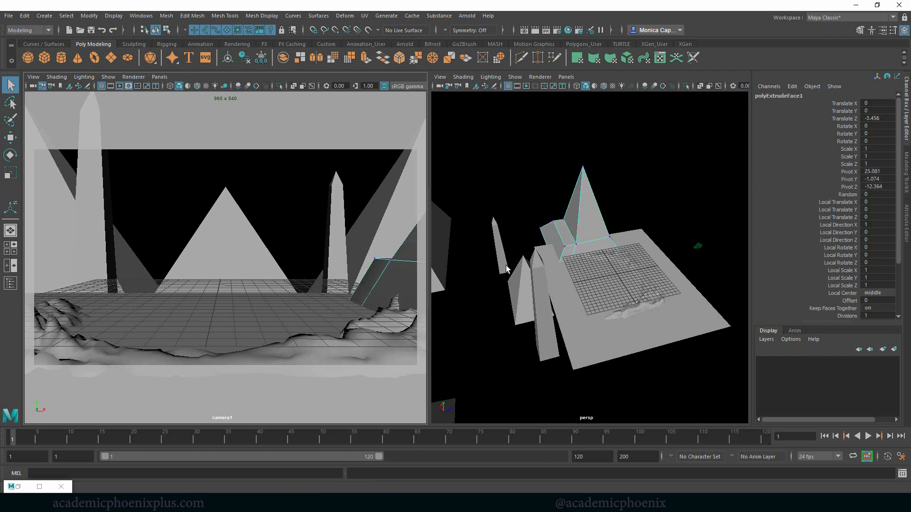
pyautogui.click(573, 284)
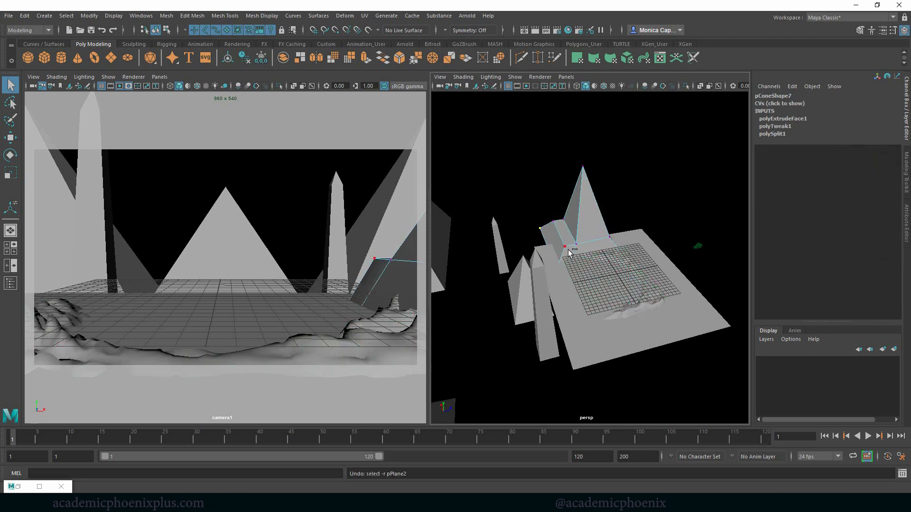
pyautogui.keyDown('alt'); pyautogui.moveTo(571, 252); pyautogui.dragTo(567, 303); pyautogui.keyUp('alt')
pyautogui.press('w')
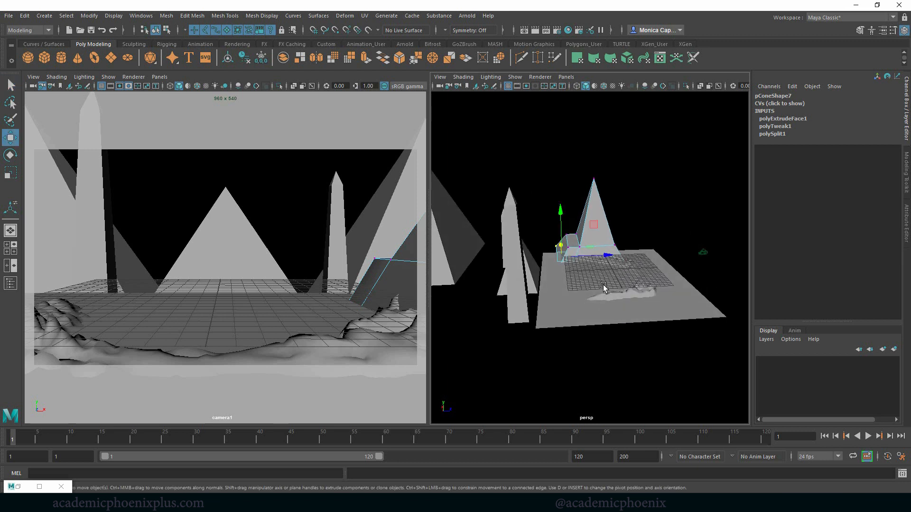
pyautogui.moveTo(609, 256); pyautogui.dragTo(619, 257)
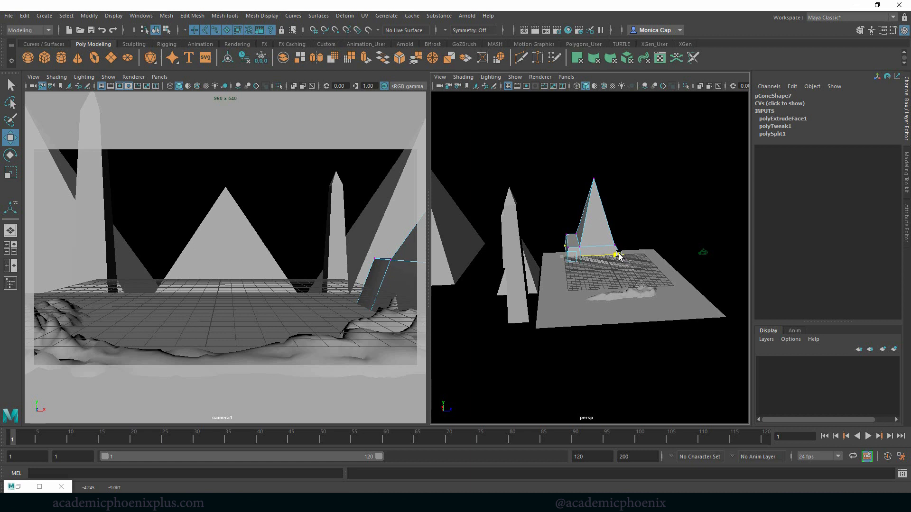
pyautogui.moveTo(618, 255); pyautogui.dragTo(623, 256)
# Step: Shift the duplicate pyramid's apex vertex slightly along X and return to object selection mode
pyautogui.click(592, 176)
pyautogui.keyDown('alt'); pyautogui.moveTo(677, 201); pyautogui.dragTo(593, 223); pyautogui.keyUp('alt')
pyautogui.moveTo(682, 176); pyautogui.dragTo(664, 179)
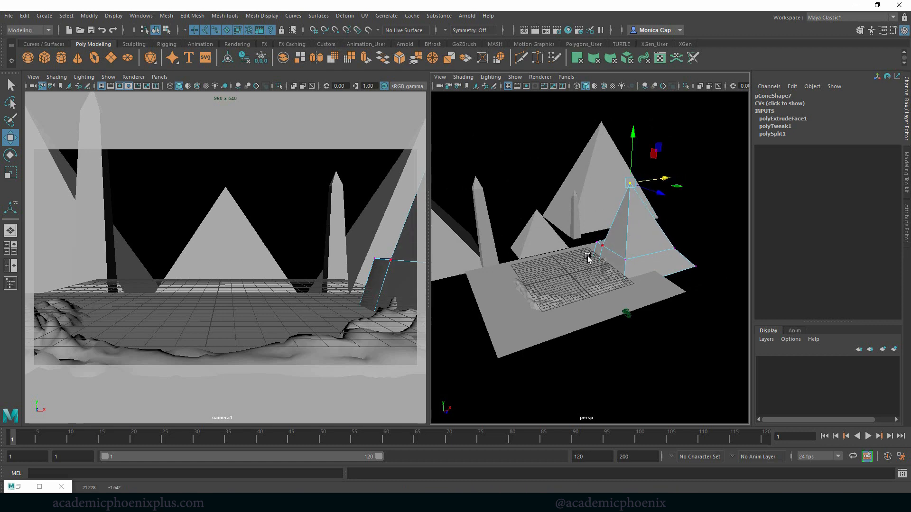
pyautogui.moveTo(637, 236); pyautogui.dragTo(664, 222, button='right')
pyautogui.click(655, 312)
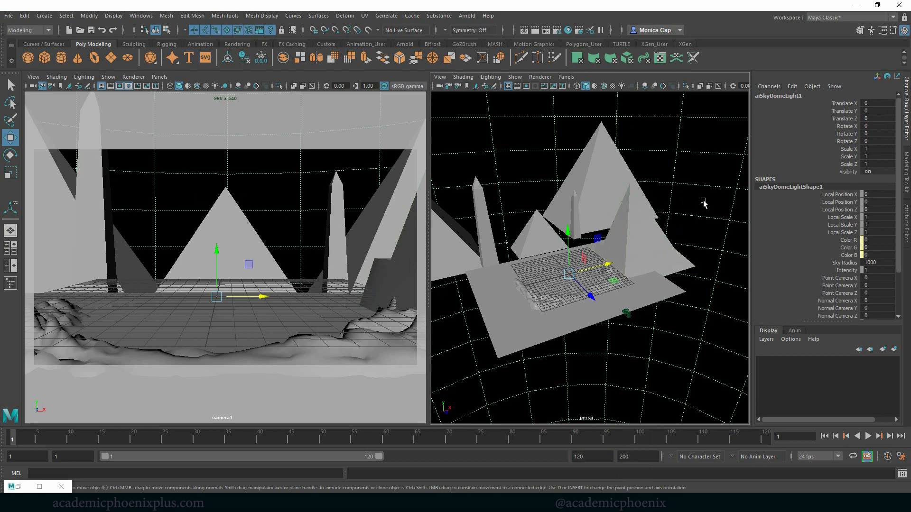
# Step: Duplicate the reshaped foreground pyramid to the opposite side, freeze its transformations, and mirror it with Scale X -1
pyautogui.moveTo(704, 203)
pyautogui.keyDown('alt'); pyautogui.mouseDown()
pyautogui.moveTo(633, 234)
pyautogui.moveTo(710, 184)
pyautogui.moveTo(702, 190)
pyautogui.mouseUp(); pyautogui.keyUp('alt')
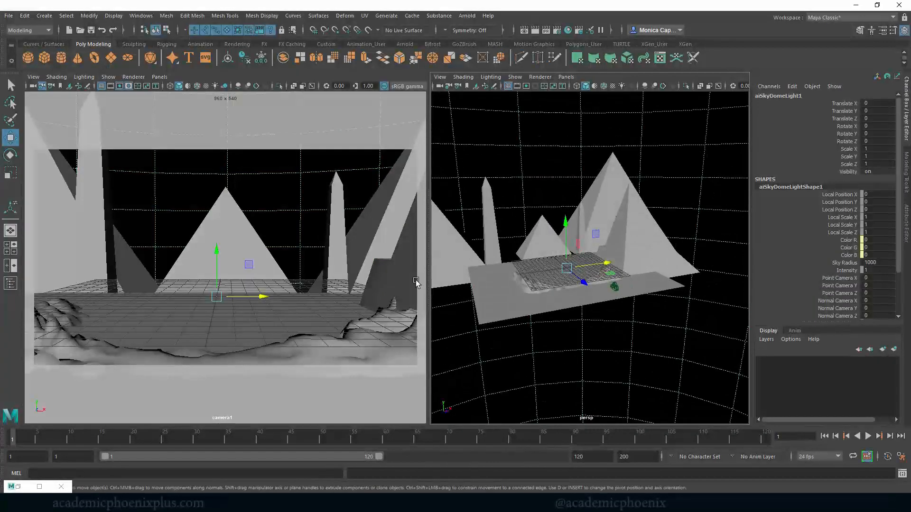
pyautogui.click(397, 278)
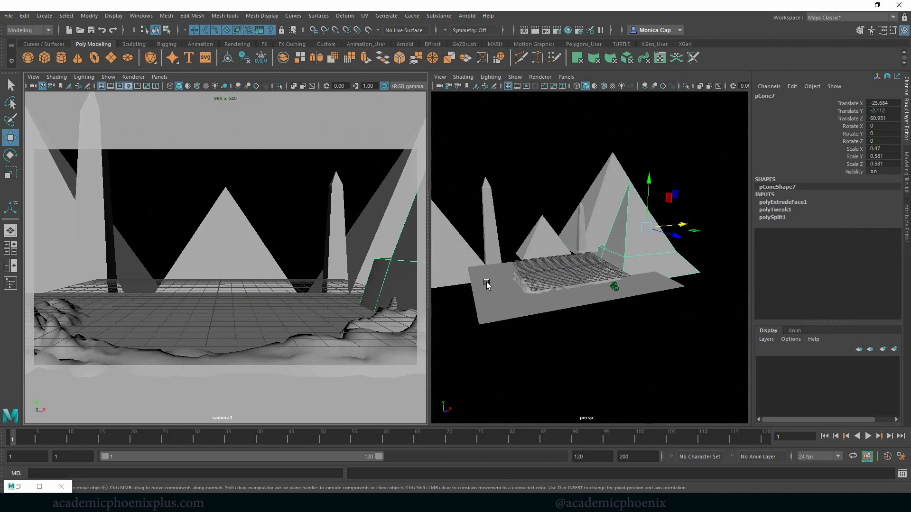
pyautogui.keyDown('shift'); pyautogui.moveTo(684, 233); pyautogui.dragTo(599, 229); pyautogui.keyUp('shift')
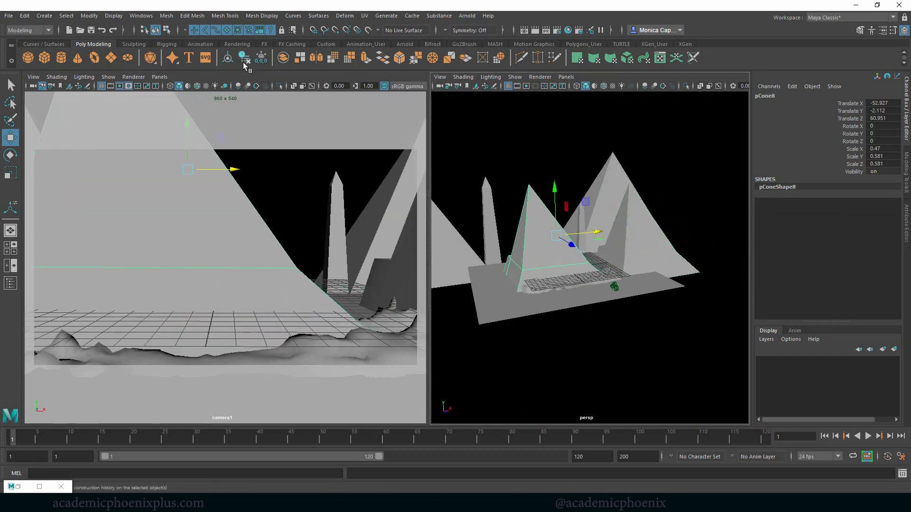
pyautogui.click(262, 60)
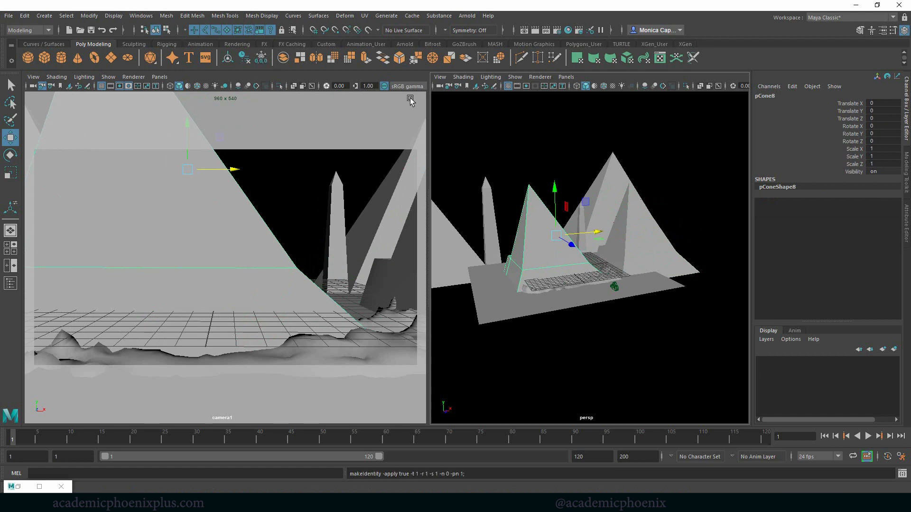
pyautogui.click(881, 148)
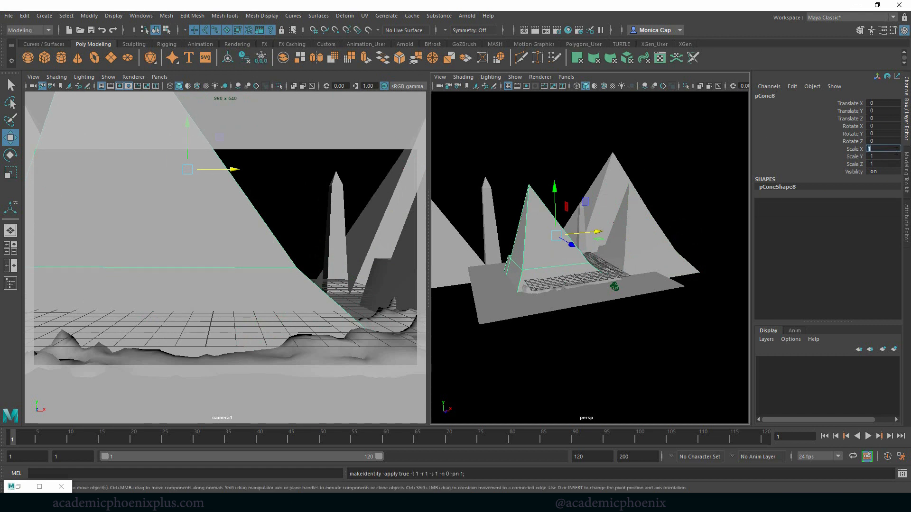
pyautogui.press('Return')
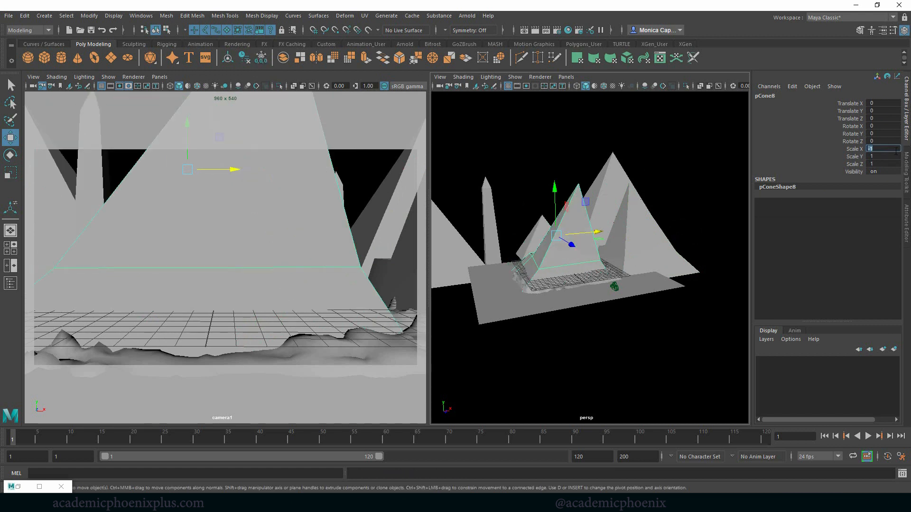
# Step: Position the mirrored pyramid on the camera view's left edge at Translate X -24.139, Y 1.296, Z -3.462
pyautogui.keyDown('alt'); pyautogui.moveTo(595, 254); pyautogui.dragTo(496, 243); pyautogui.keyUp('alt')
pyautogui.moveTo(436, 249); pyautogui.dragTo(446, 245)
pyautogui.moveTo(458, 185); pyautogui.dragTo(459, 182)
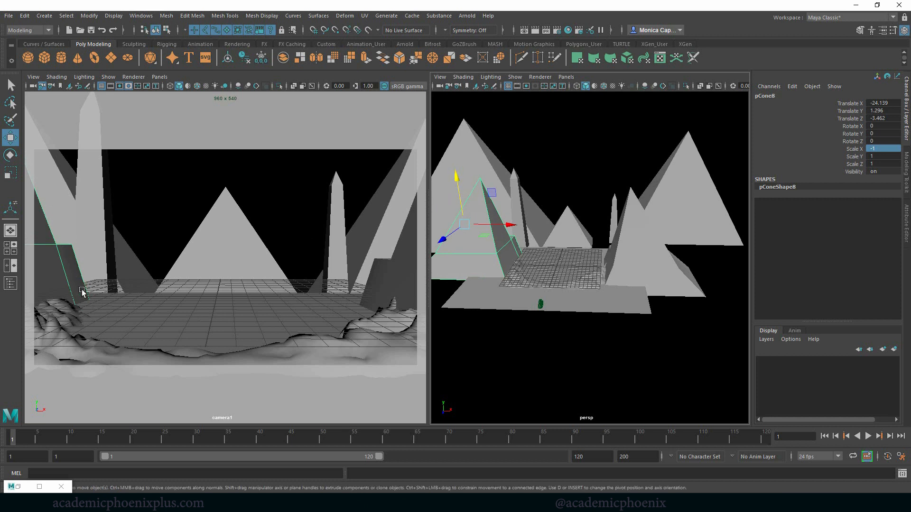
pyautogui.press('s')
pyautogui.press('d')
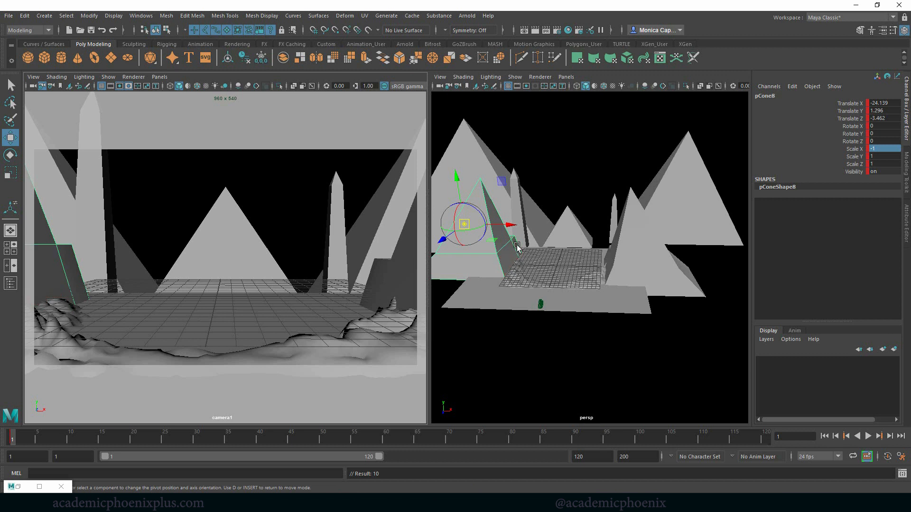
pyautogui.hotkey('ctrl', 'z')
pyautogui.rightClick(485, 261)
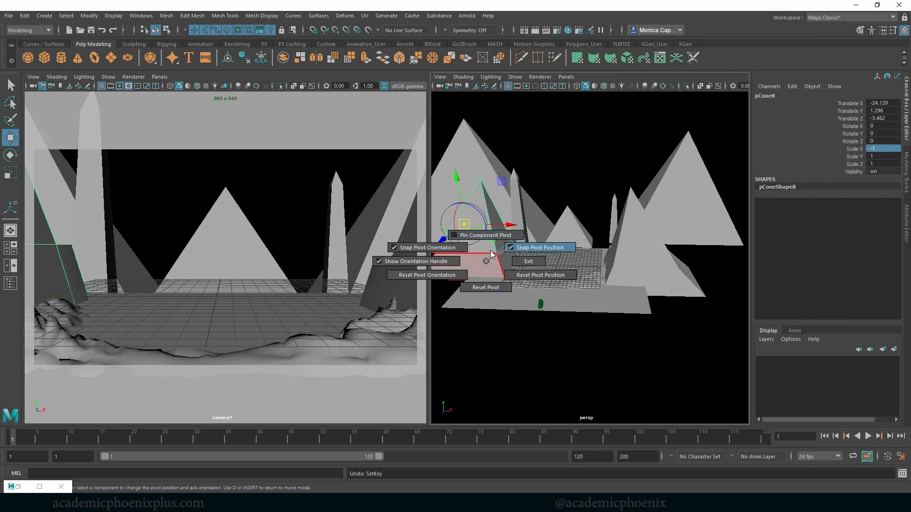
pyautogui.press('d')
pyautogui.moveTo(491, 241); pyautogui.dragTo(539, 227, button='right')
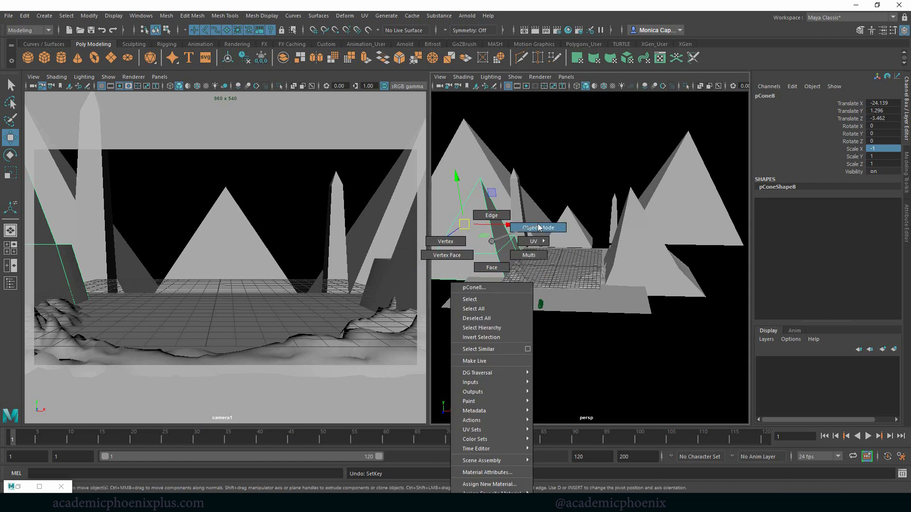
# Step: Rotate the mirrored foreground pyramid slightly around its vertical axis to Rotate Y -1.749
pyautogui.press('e')
pyautogui.moveTo(475, 236); pyautogui.dragTo(472, 235)
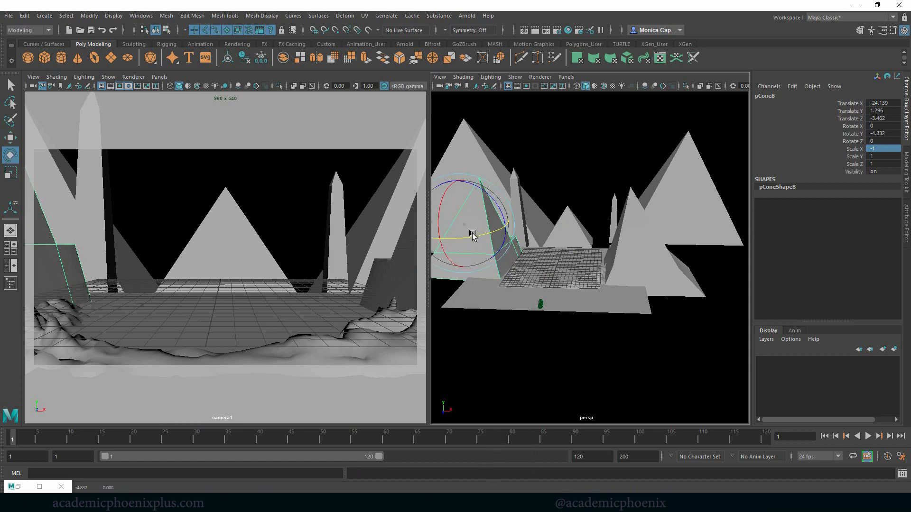
pyautogui.hotkey('ctrl', 'z')
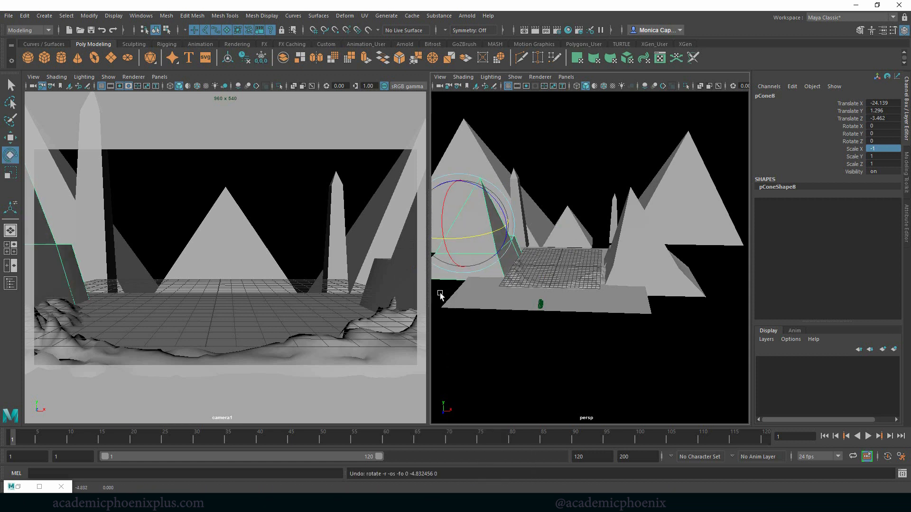
pyautogui.moveTo(469, 239); pyautogui.dragTo(483, 235)
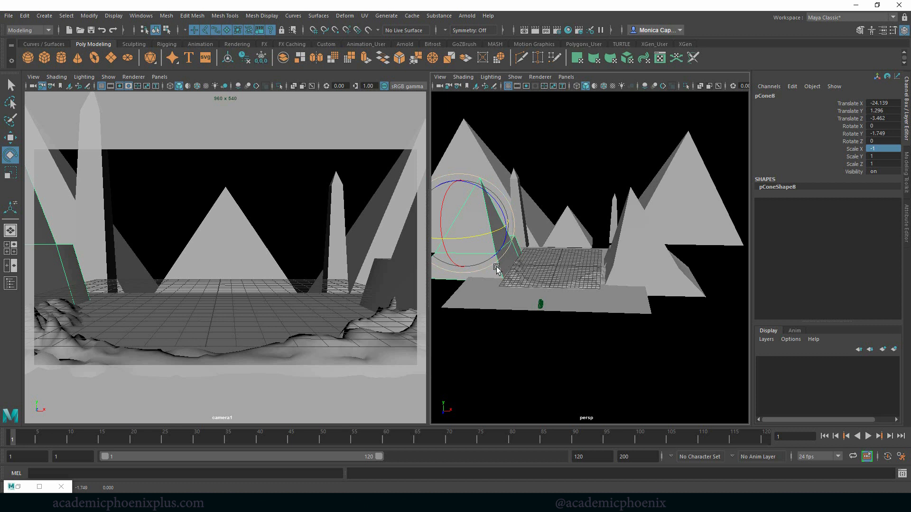
# Step: Move the left obelisk slightly toward the centre of the camera view, to Translate X 0.651
pyautogui.click(87, 244)
pyautogui.press('w')
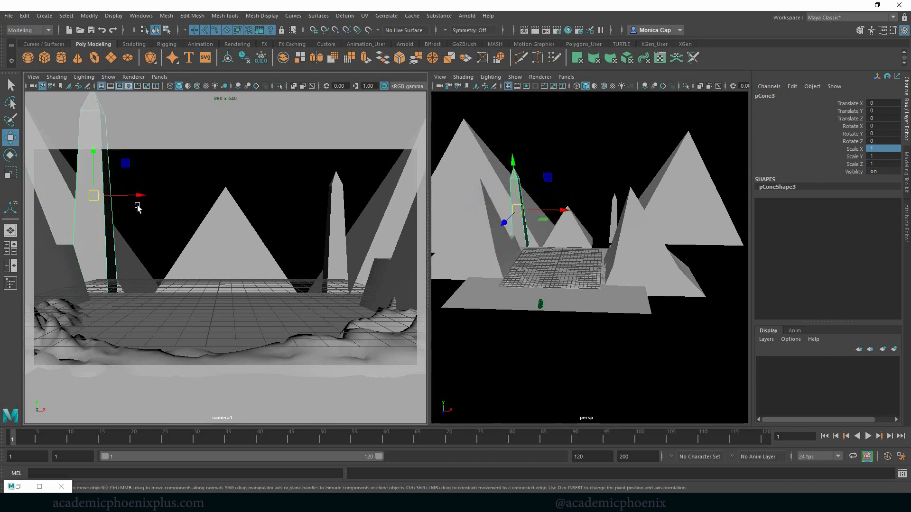
pyautogui.moveTo(138, 195); pyautogui.dragTo(143, 195)
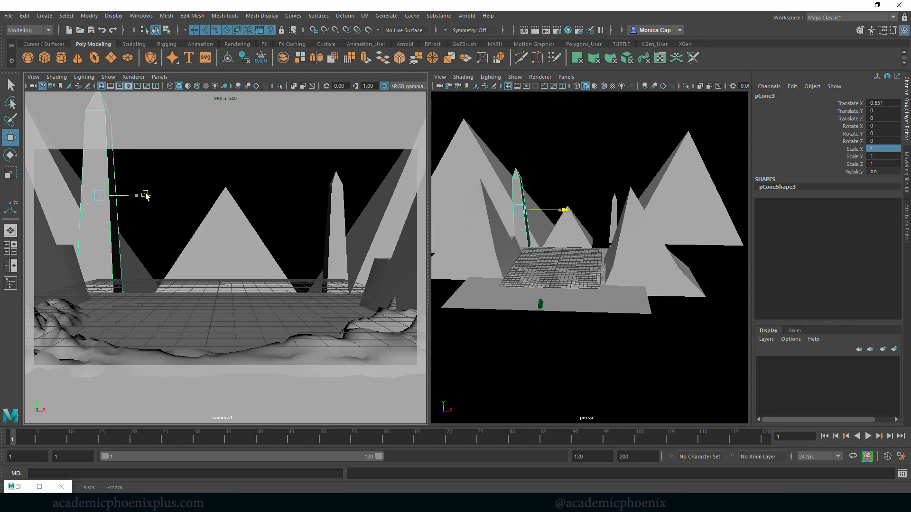
# Step: Render the cameraShape1 view in the Arnold RenderView and compare its composition with the glowing cranes reference image
pyautogui.click(467, 16)
pyautogui.click(479, 27)
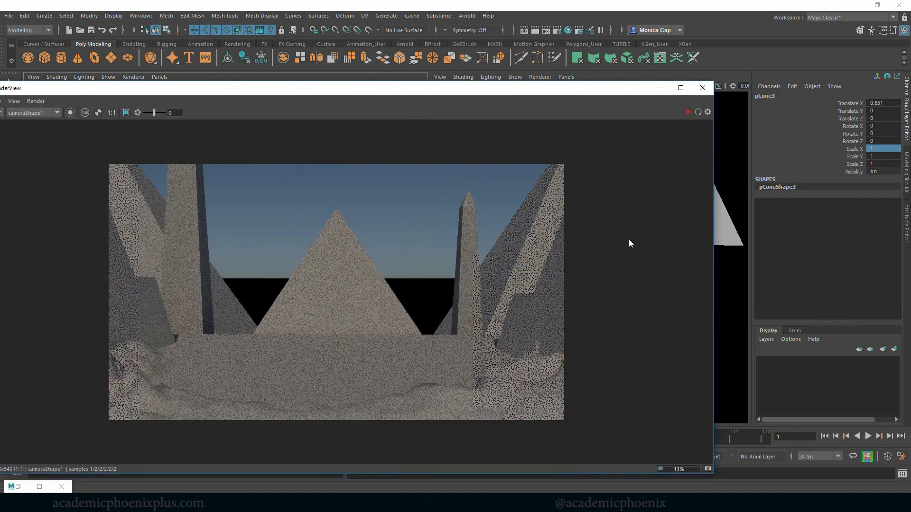
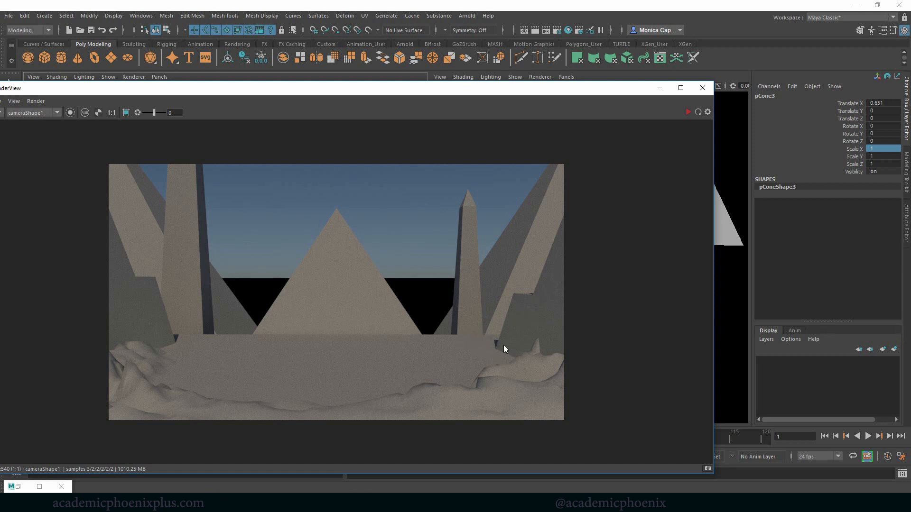
pyautogui.moveTo(910, 56); pyautogui.dragTo(676, 69)
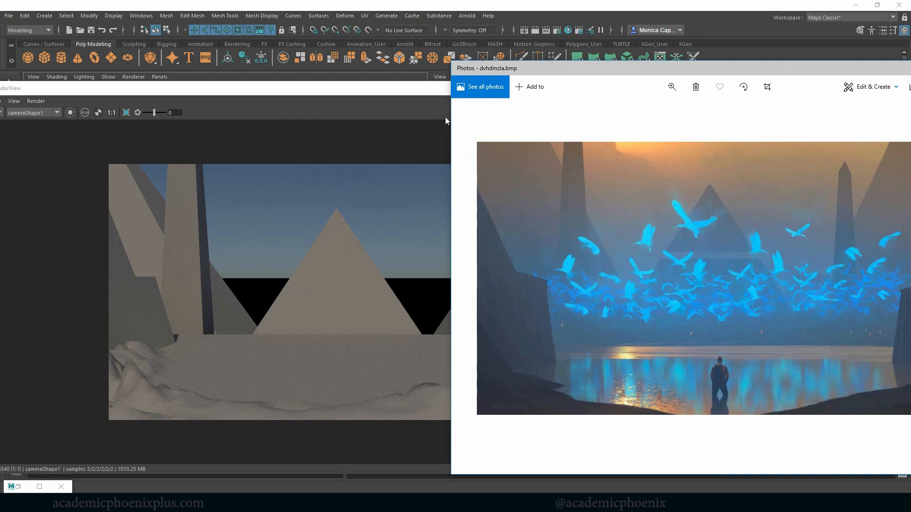
pyautogui.click(420, 91)
pyautogui.click(664, 89)
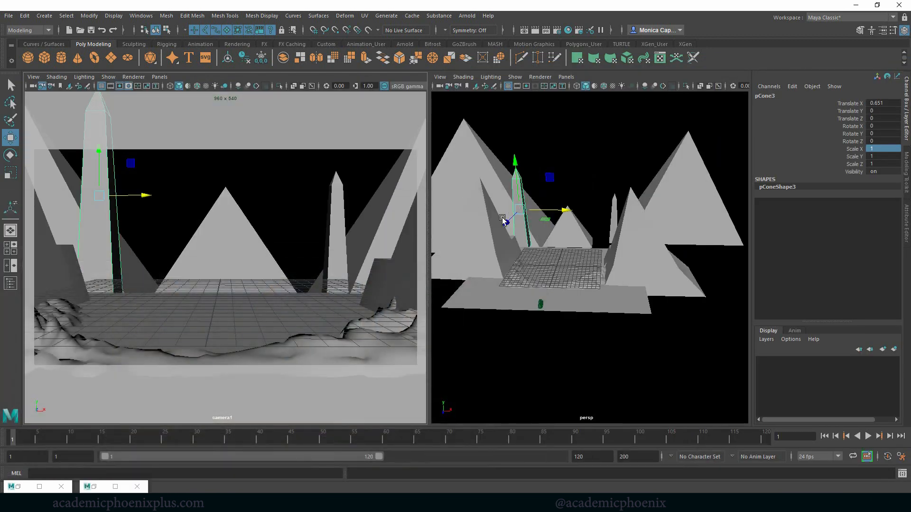
# Step: Select the background pyramids and obelisks, freeze their transformations, group them, and center the group's pivot
pyautogui.keyDown('alt'); pyautogui.moveTo(575, 264); pyautogui.dragTo(474, 212); pyautogui.keyUp('alt')
pyautogui.moveTo(468, 206); pyautogui.dragTo(576, 315)
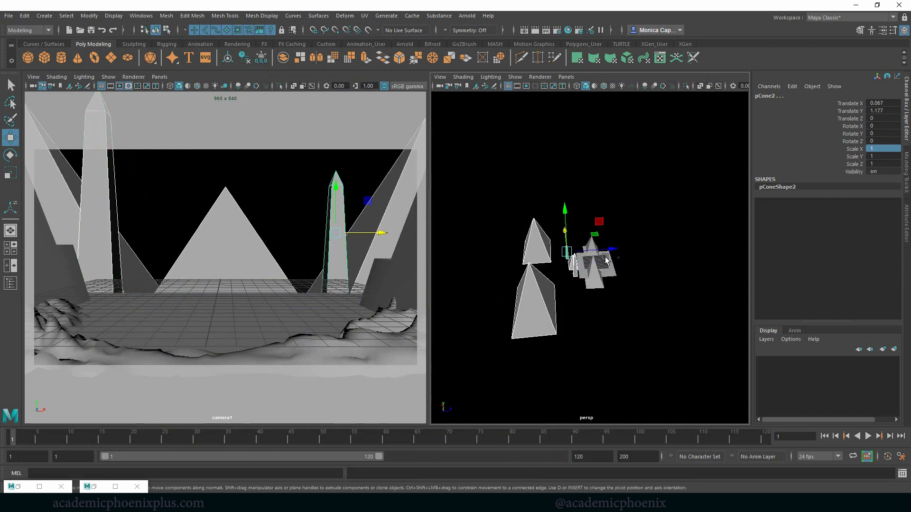
pyautogui.click(259, 60)
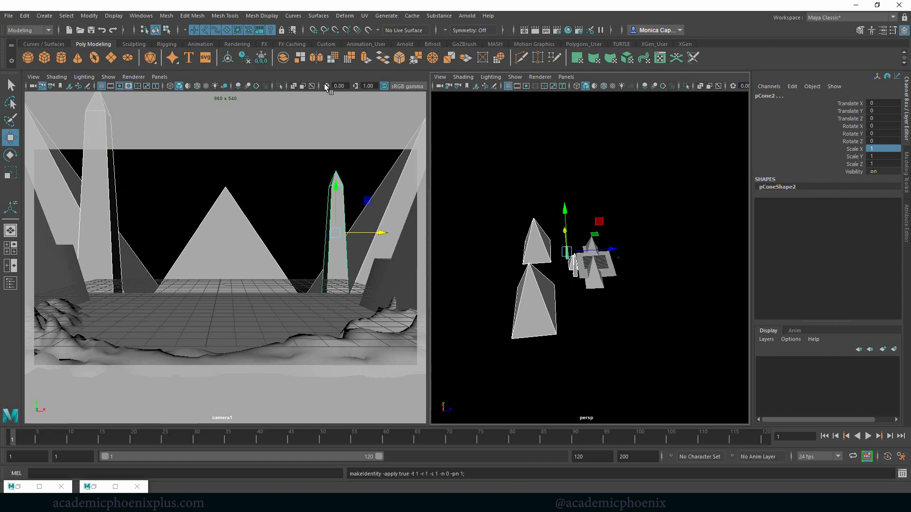
pyautogui.hotkey('ctrl', 'g')
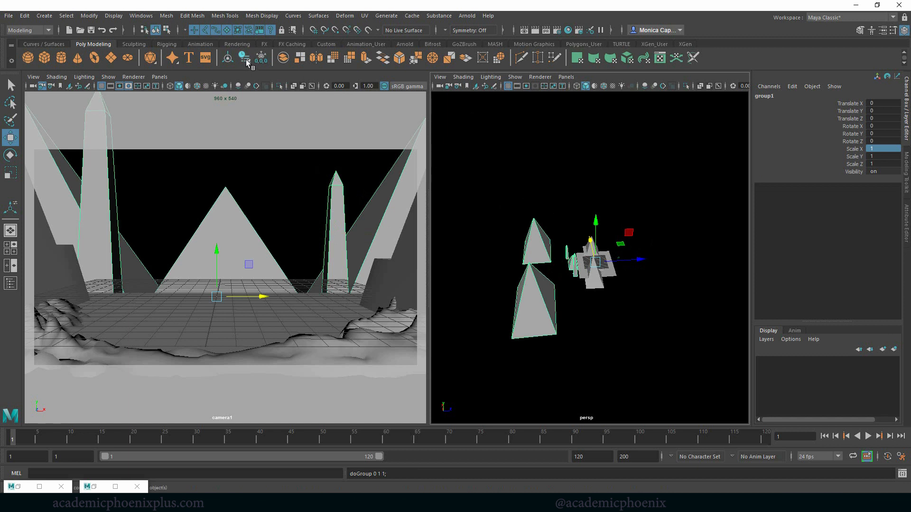
pyautogui.click(229, 58)
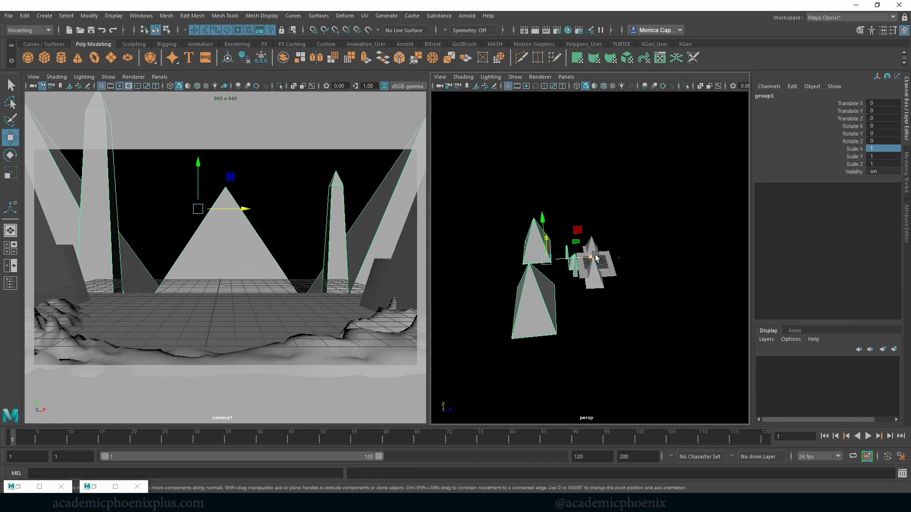
# Step: Push the background group back to Translate Z -39.698, scale it uniformly to 1.415, and set its height at Translate Y 0.74
pyautogui.moveTo(593, 257); pyautogui.dragTo(545, 275)
pyautogui.press('r')
pyautogui.press('w')
pyautogui.moveTo(500, 224); pyautogui.dragTo(488, 227)
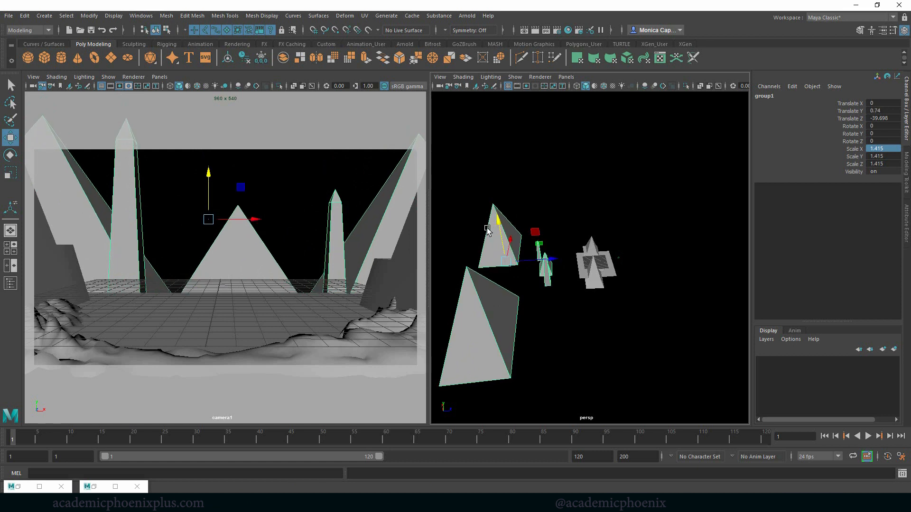
# Step: Scale the background group uniformly to 1.469 and push it farther back to Translate Z -45.383, raising it to Translate Y 1.877
pyautogui.press('r')
pyautogui.moveTo(503, 261); pyautogui.dragTo(543, 260)
pyautogui.press('w')
pyautogui.moveTo(503, 230)
pyautogui.mouseDown()
pyautogui.moveTo(488, 214)
pyautogui.moveTo(488, 221)
pyautogui.mouseUp()
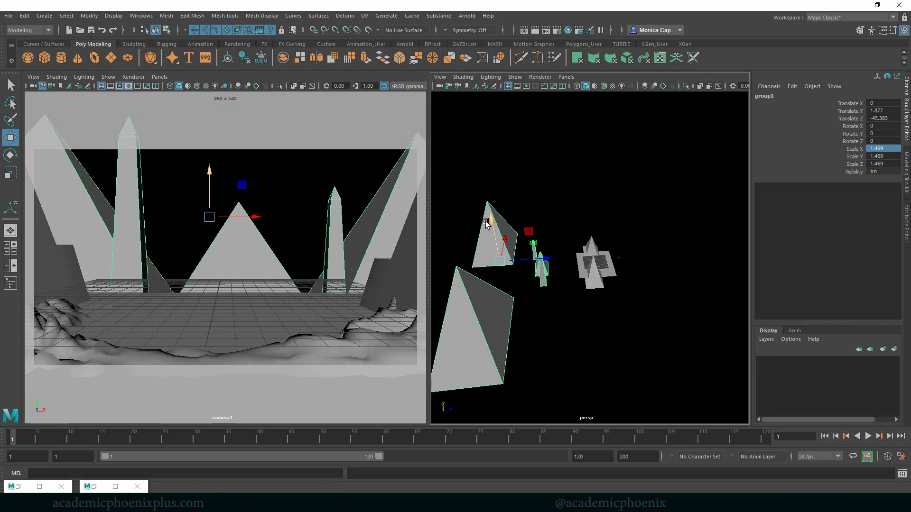
# Step: Push the ground plane back to Translate Z -22.246 and enlarge it to Scale X 1.361 and Scale Z 1.416
pyautogui.click(608, 190)
pyautogui.click(580, 275)
pyautogui.press('r')
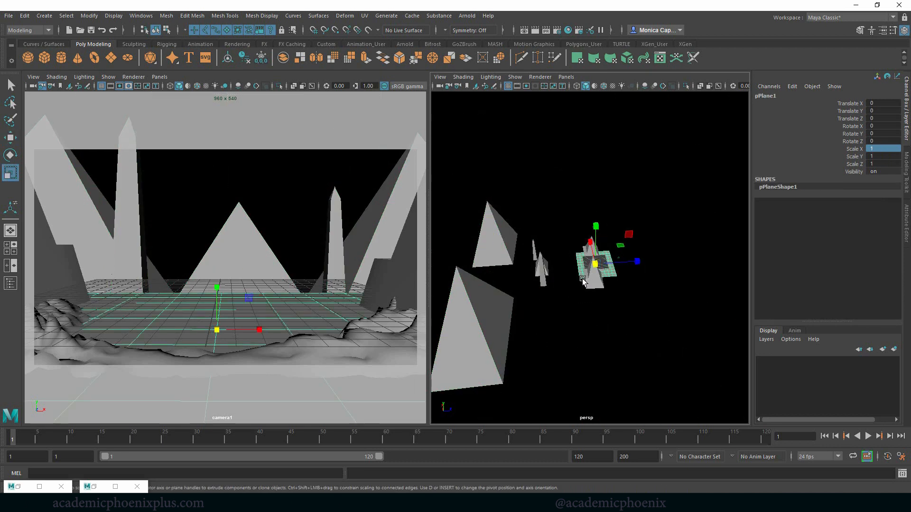
pyautogui.moveTo(635, 262); pyautogui.dragTo(588, 268)
pyautogui.press('w')
pyautogui.press('r')
pyautogui.hotkey('ctrl', 'z')
pyautogui.press('w')
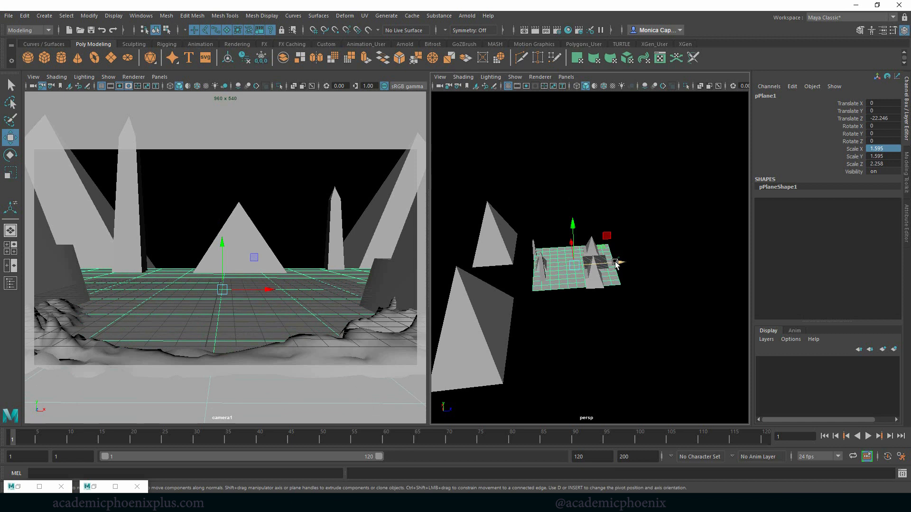
pyautogui.hotkey('ctrl', 'z')
pyautogui.keyDown('alt'); pyautogui.moveTo(666, 264); pyautogui.dragTo(622, 243); pyautogui.keyUp('alt')
pyautogui.press('r')
# Step: Save the scene, accepting the student version notice, and freeze the transformations of all the scene's models
pyautogui.hotkey('ctrl', 's')
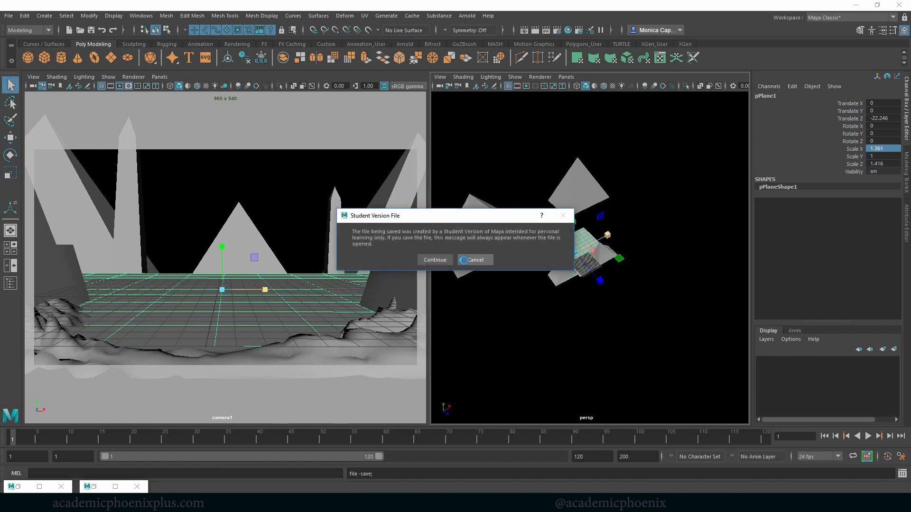
pyautogui.click(434, 260)
pyautogui.click(686, 279)
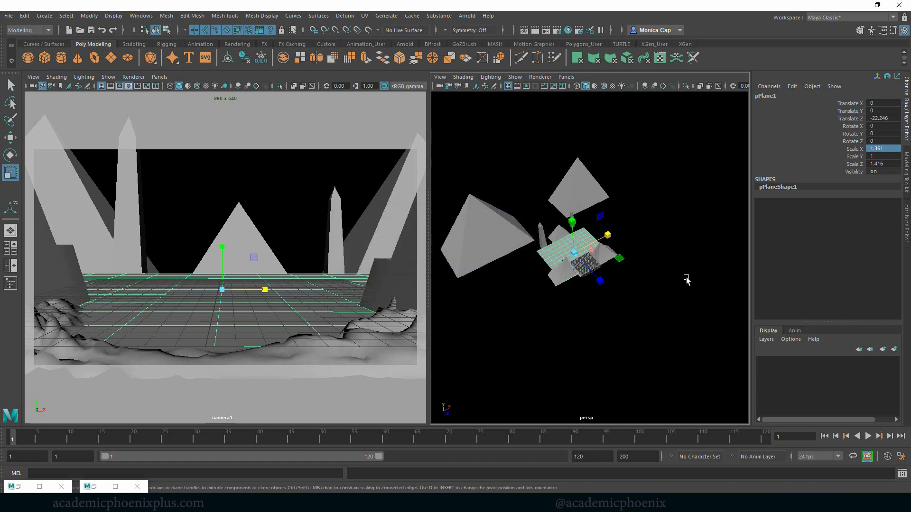
pyautogui.moveTo(445, 174); pyautogui.dragTo(662, 303)
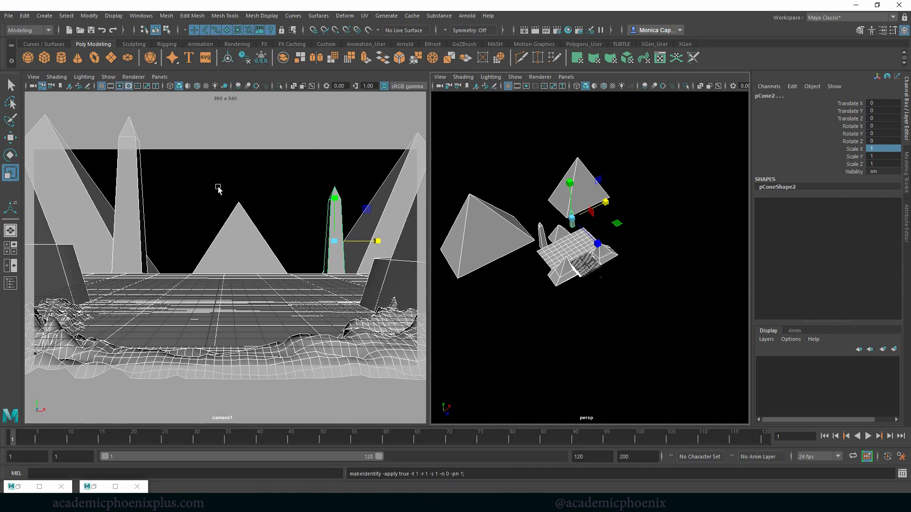
pyautogui.click(267, 313)
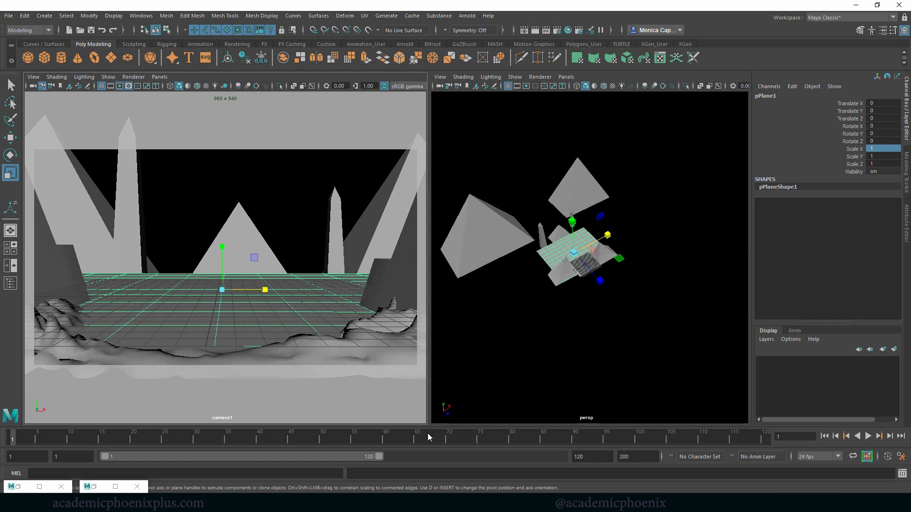
# Step: Duplicate the foreground terrain, move the copy back to Translate Z -35.3 and set its Rotate Y to 180
pyautogui.click(298, 357)
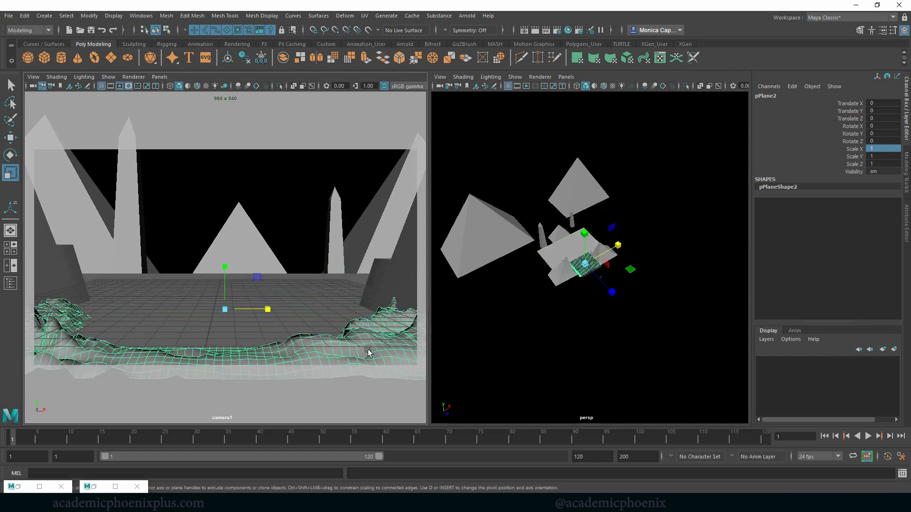
pyautogui.hotkey('ctrl', 'd')
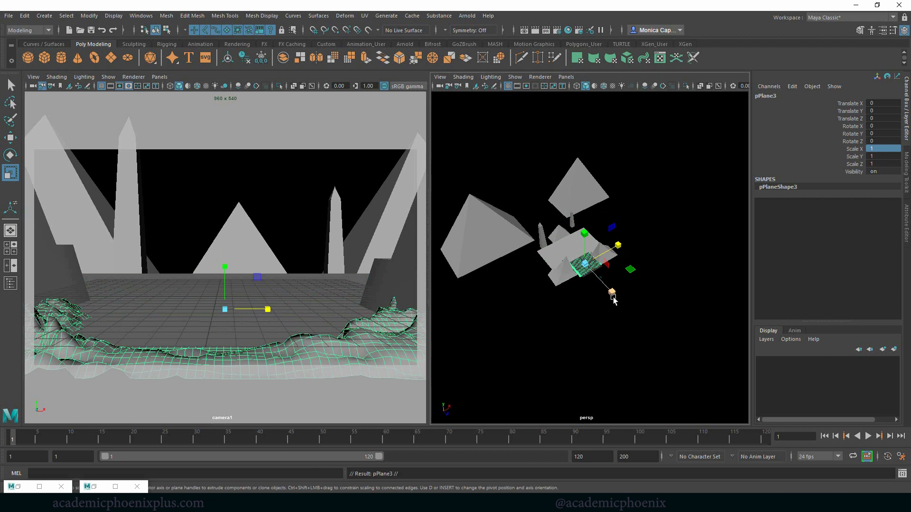
pyautogui.press('w')
pyautogui.moveTo(606, 286); pyautogui.dragTo(548, 285)
pyautogui.press('e')
pyautogui.press('w')
pyautogui.press('e')
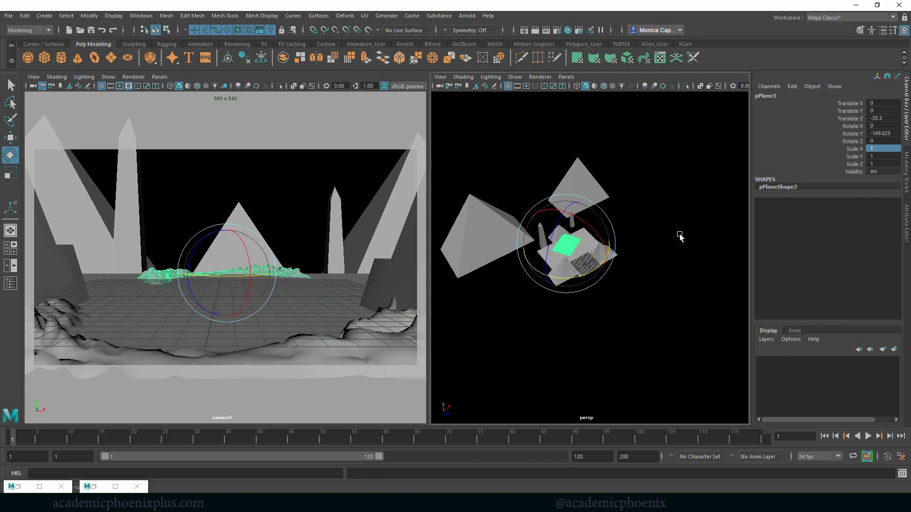
pyautogui.doubleClick(878, 134)
pyautogui.write('18')
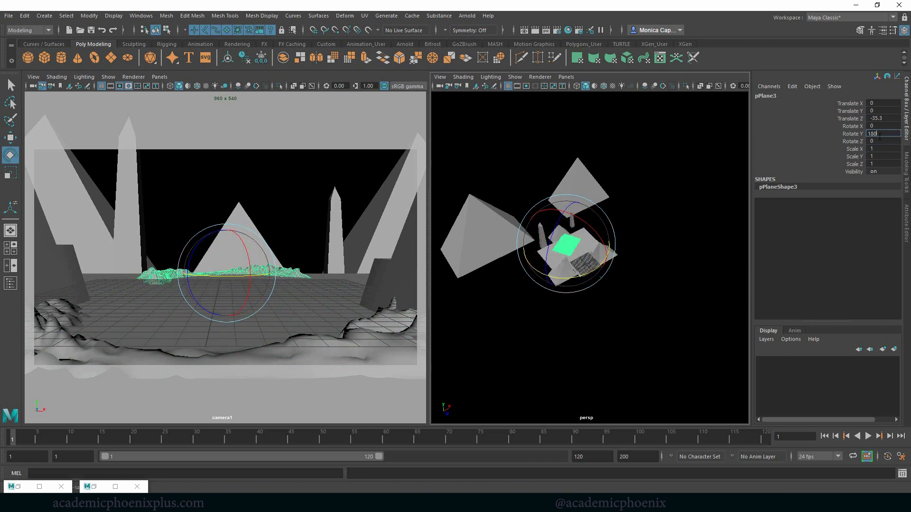
pyautogui.write('0')
pyautogui.press('Return')
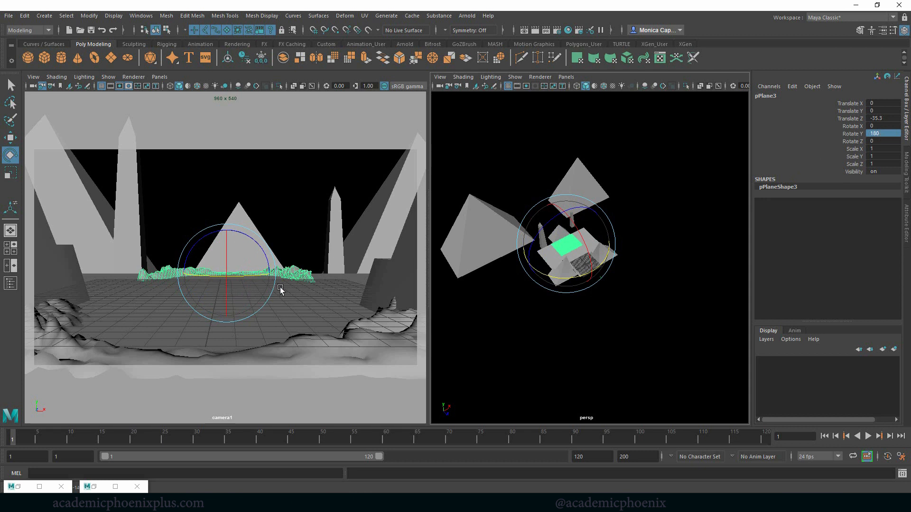
# Step: Scale the duplicated terrain uniformly to 1.718 and position it at Translate Y 0.631 and Translate Z -26.583
pyautogui.press('r')
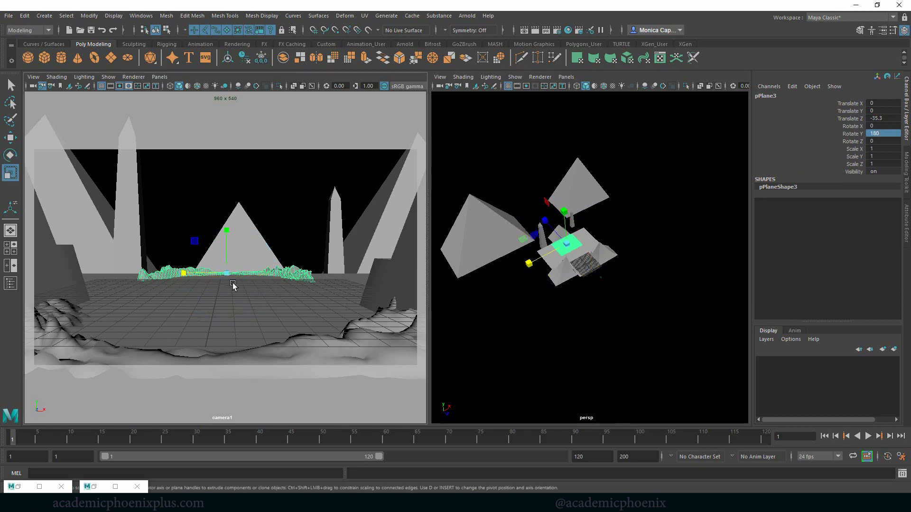
pyautogui.moveTo(227, 274); pyautogui.dragTo(310, 274)
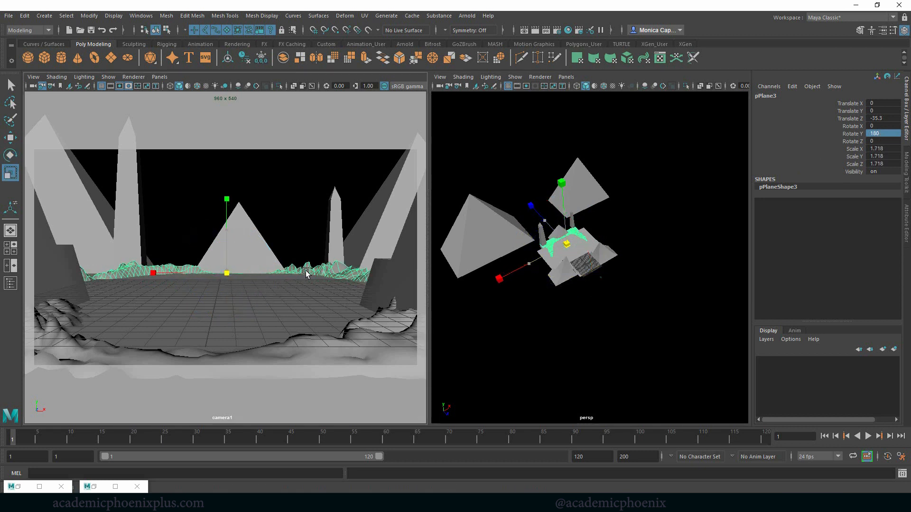
pyautogui.press('w')
pyautogui.moveTo(592, 264); pyautogui.dragTo(598, 278)
pyautogui.moveTo(567, 219)
pyautogui.mouseDown()
pyautogui.moveTo(570, 205)
pyautogui.moveTo(567, 213)
pyautogui.mouseUp()
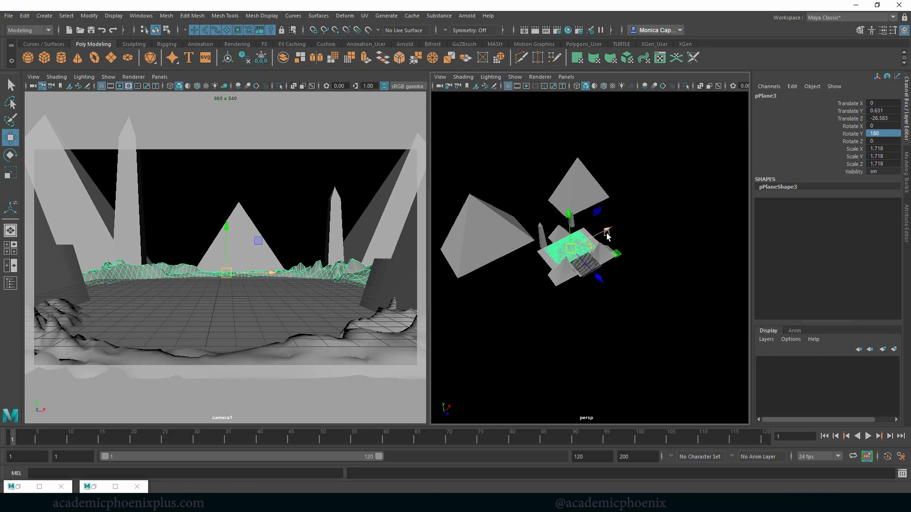
pyautogui.moveTo(607, 230); pyautogui.dragTo(567, 199)
pyautogui.hotkey('ctrl', 'z')
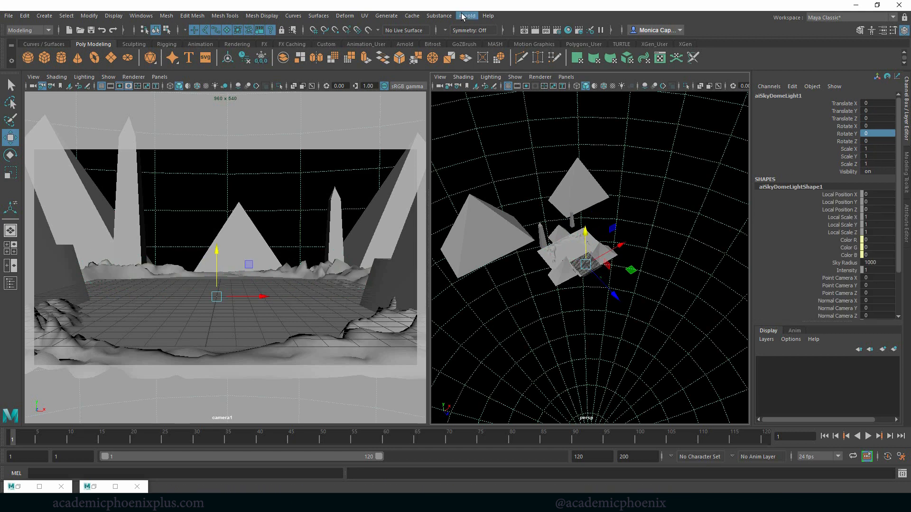
# Step: Render the cameraShape1 view in the Arnold RenderView, review the updated background, and minimize the render window
pyautogui.click(467, 16)
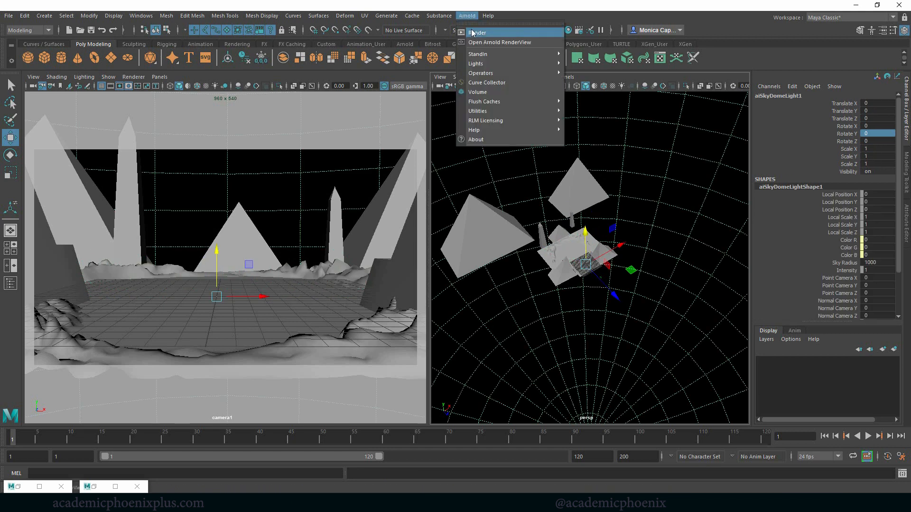
pyautogui.click(472, 33)
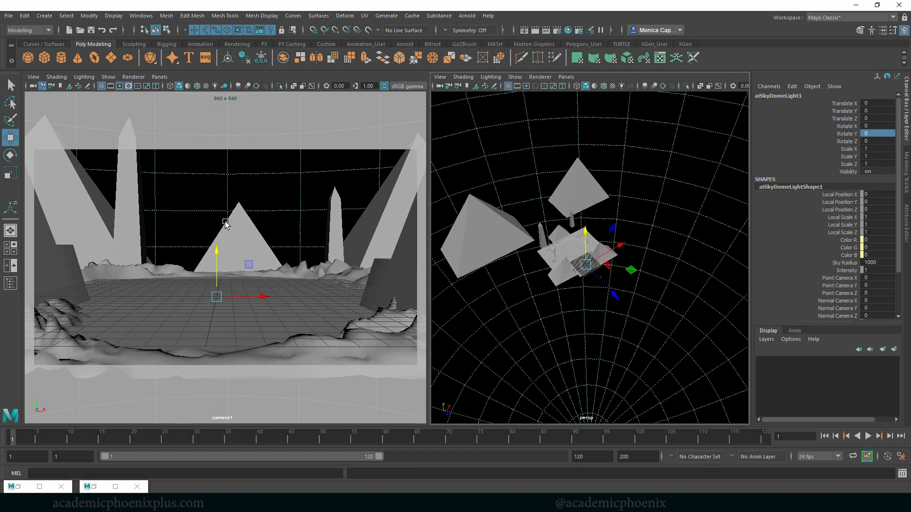
pyautogui.click(39, 486)
pyautogui.click(249, 109)
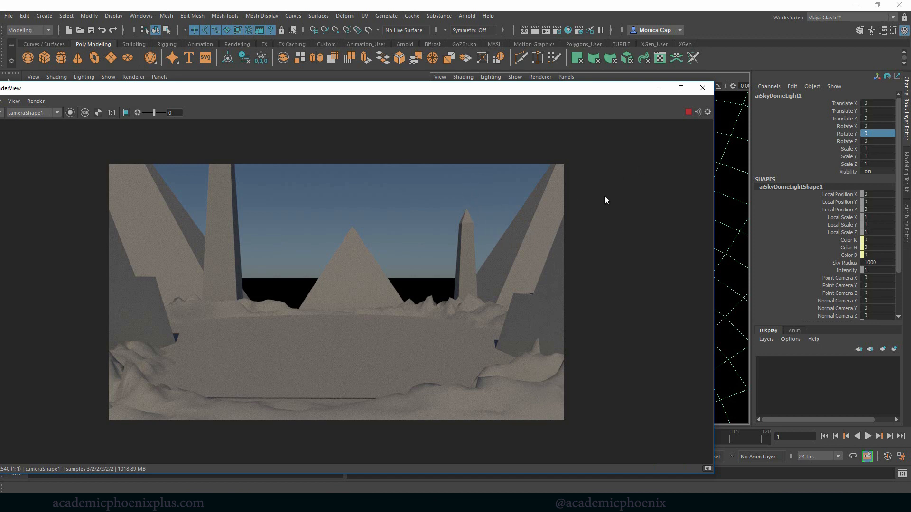
pyautogui.click(659, 88)
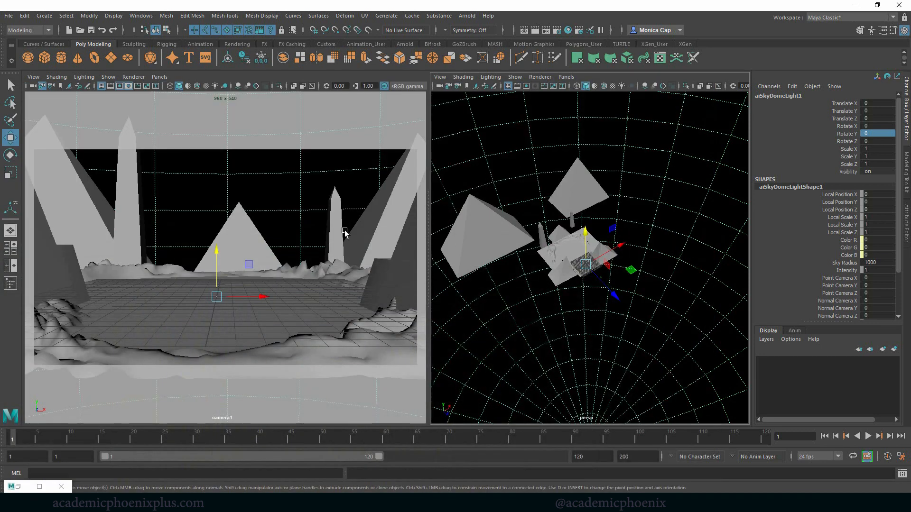
# Step: Raise the right background obelisk to Translate Y 3.456 and check its height against the glowing cranes reference image
pyautogui.click(329, 184)
pyautogui.moveTo(335, 194); pyautogui.dragTo(337, 177)
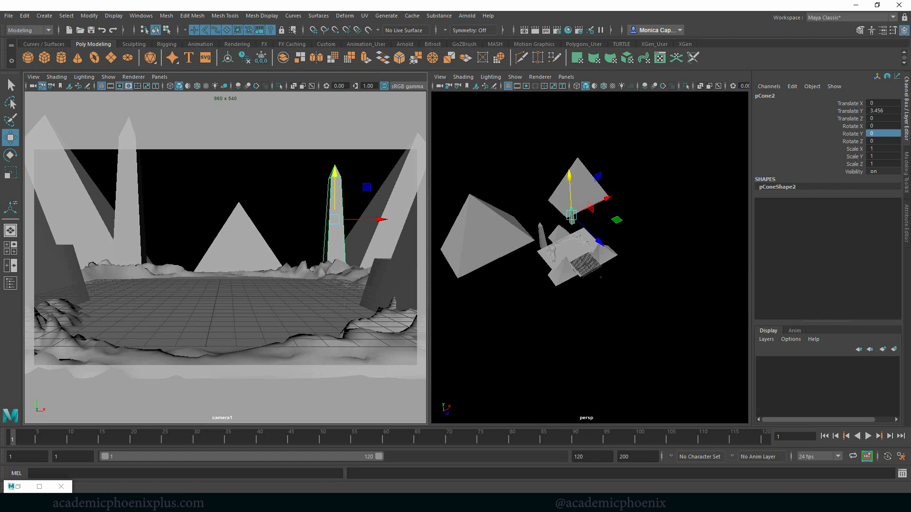
pyautogui.hotkey('alt', 'Tab')
pyautogui.moveTo(707, 67); pyautogui.dragTo(910, 90)
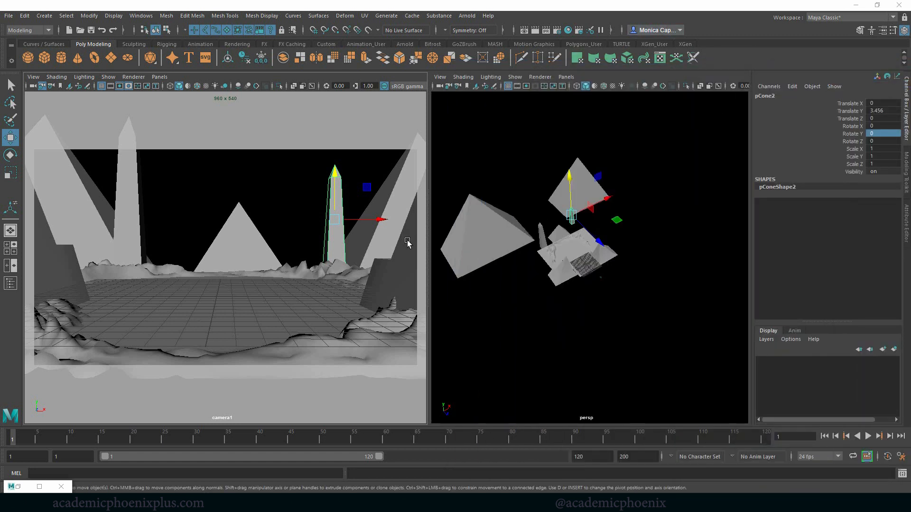
# Step: Raise the central pyramid to Translate Y 2.758 and compare its shape with the glowing cranes reference image
pyautogui.click(216, 248)
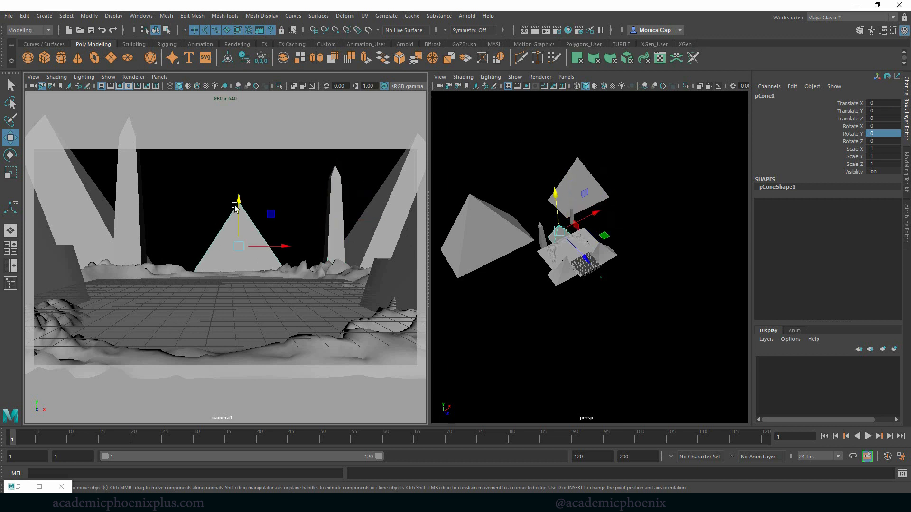
pyautogui.press('r')
pyautogui.press('w')
pyautogui.moveTo(239, 203); pyautogui.dragTo(239, 181)
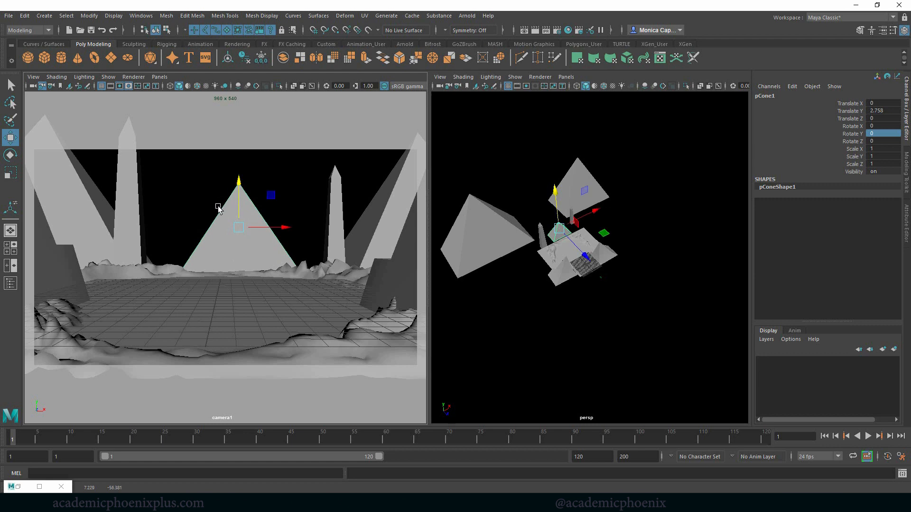
pyautogui.moveTo(910, 71); pyautogui.dragTo(434, 98)
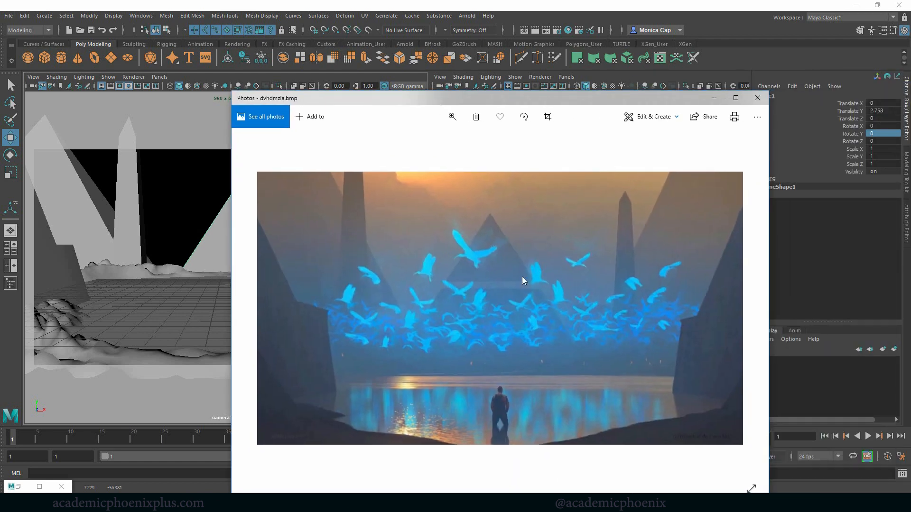
pyautogui.moveTo(544, 100); pyautogui.dragTo(910, 96)
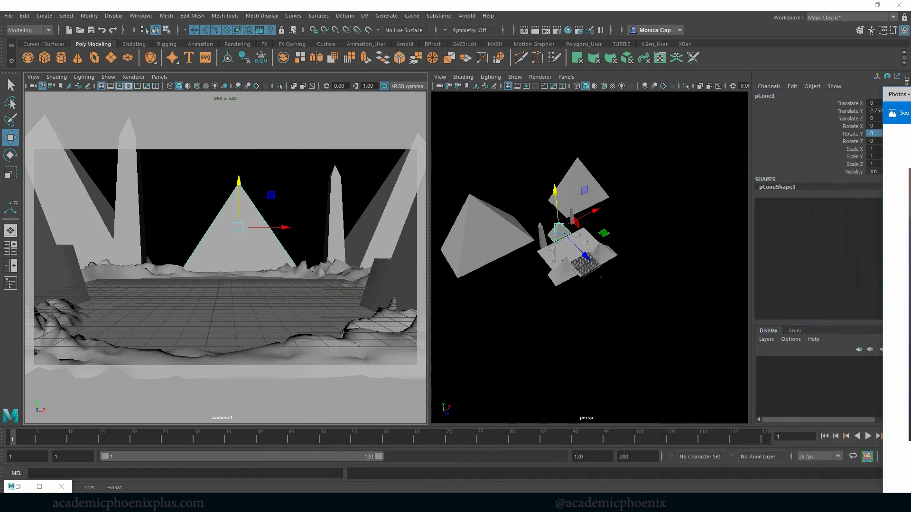
# Step: Cut a closed loop of edges around the upper part of the central pyramid with the Multi-Cut tool
pyautogui.keyDown('shift'); pyautogui.moveTo(212, 232); pyautogui.dragTo(182, 233, button='right'); pyautogui.keyUp('shift')
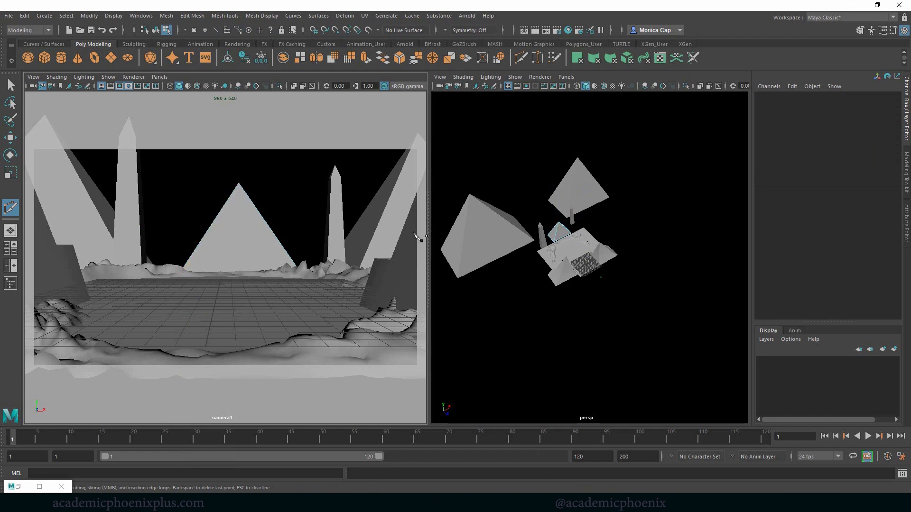
pyautogui.scroll(-10, 558, 239)
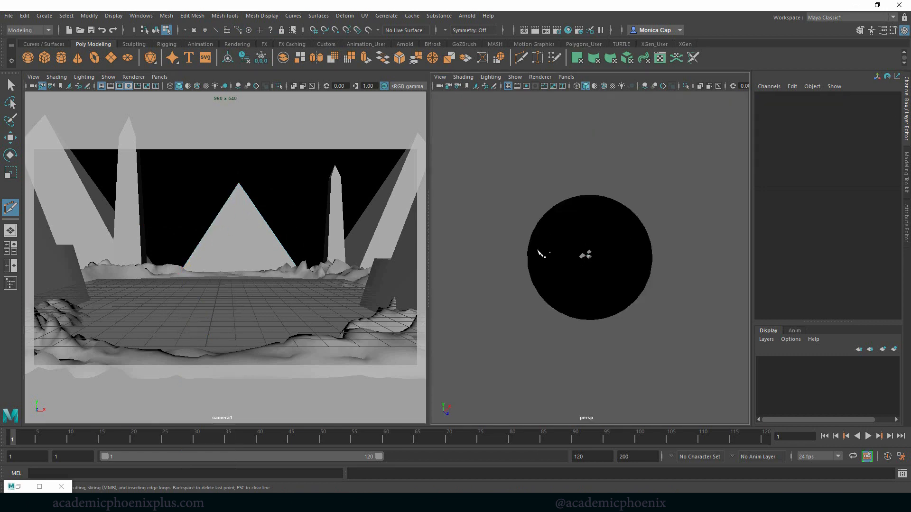
pyautogui.scroll(10, 539, 252)
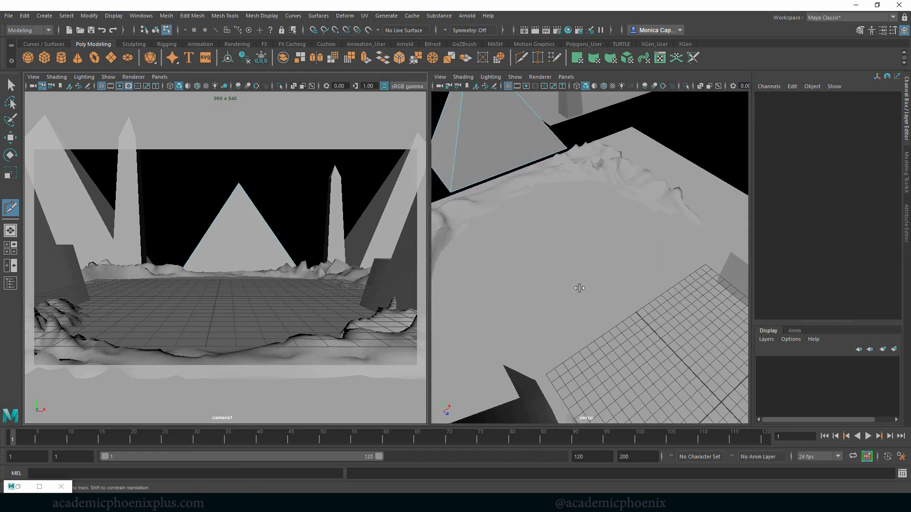
pyautogui.keyDown('alt'); pyautogui.moveTo(518, 224); pyautogui.dragTo(626, 288, button='middle'); pyautogui.keyUp('alt')
pyautogui.keyDown('alt'); pyautogui.moveTo(546, 143); pyautogui.dragTo(621, 321, button='middle'); pyautogui.keyUp('alt')
pyautogui.click(570, 269)
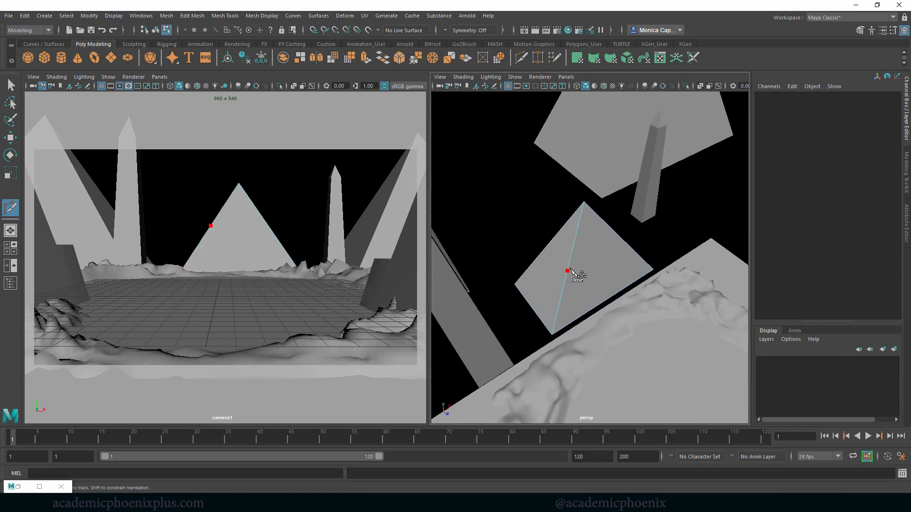
pyautogui.click(623, 238)
pyautogui.keyDown('alt'); pyautogui.moveTo(677, 229); pyautogui.dragTo(531, 215); pyautogui.keyUp('alt')
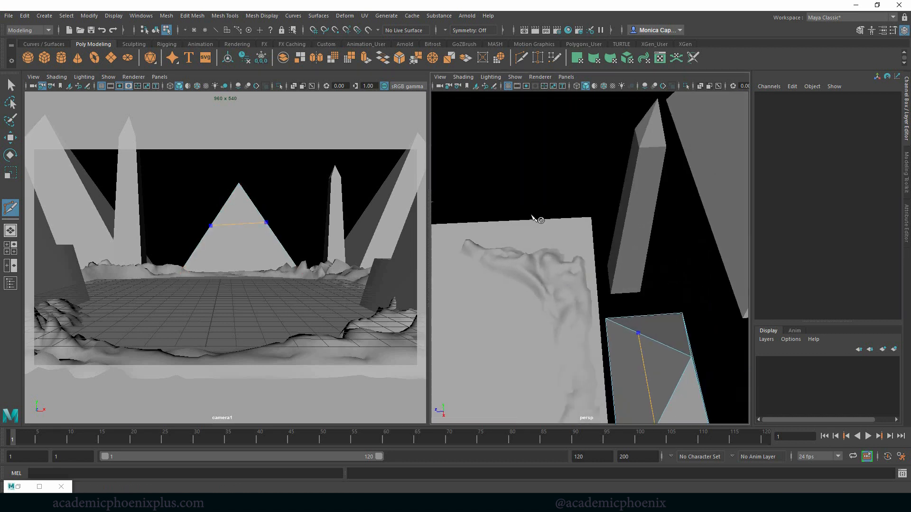
pyautogui.keyDown('alt'); pyautogui.moveTo(531, 215); pyautogui.dragTo(477, 156, button='middle'); pyautogui.keyUp('alt')
pyautogui.click(633, 336)
pyautogui.keyDown('alt'); pyautogui.moveTo(668, 322); pyautogui.dragTo(630, 358); pyautogui.keyUp('alt')
pyautogui.click(628, 355)
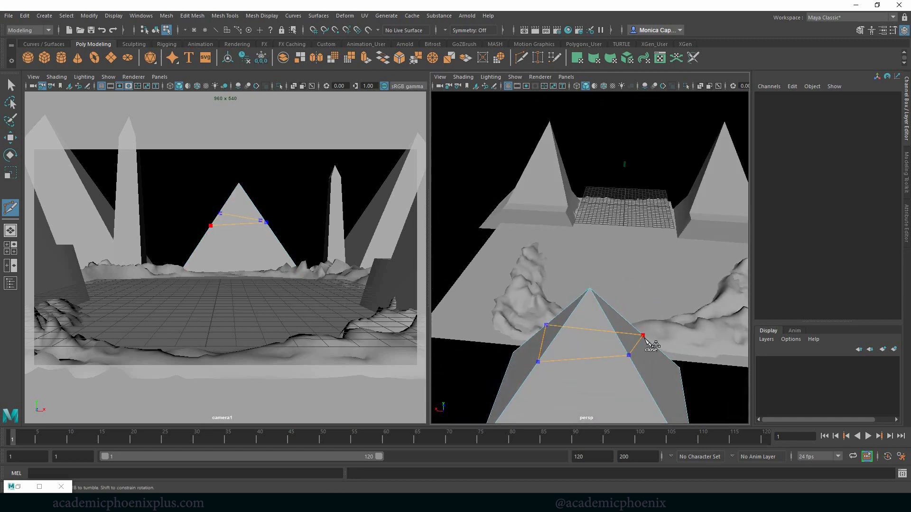
pyautogui.click(643, 337)
pyautogui.click(590, 287)
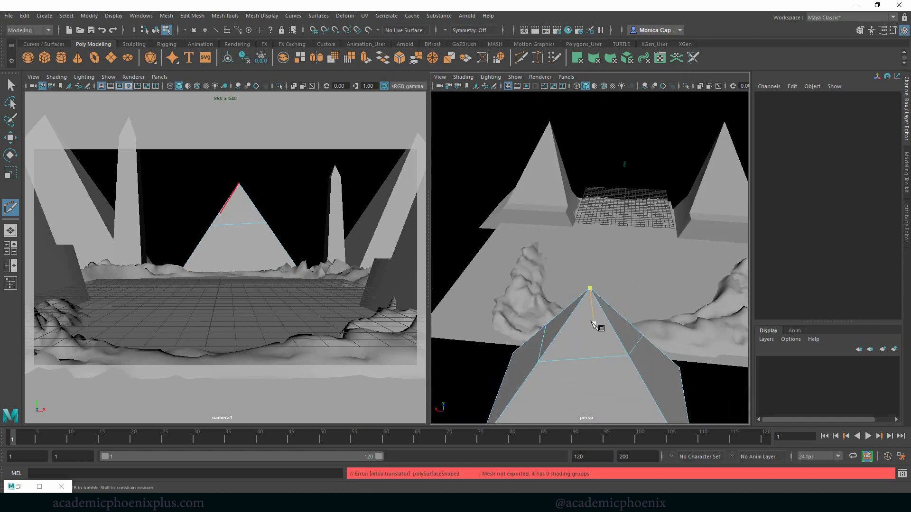
pyautogui.click(594, 323)
pyautogui.press('q')
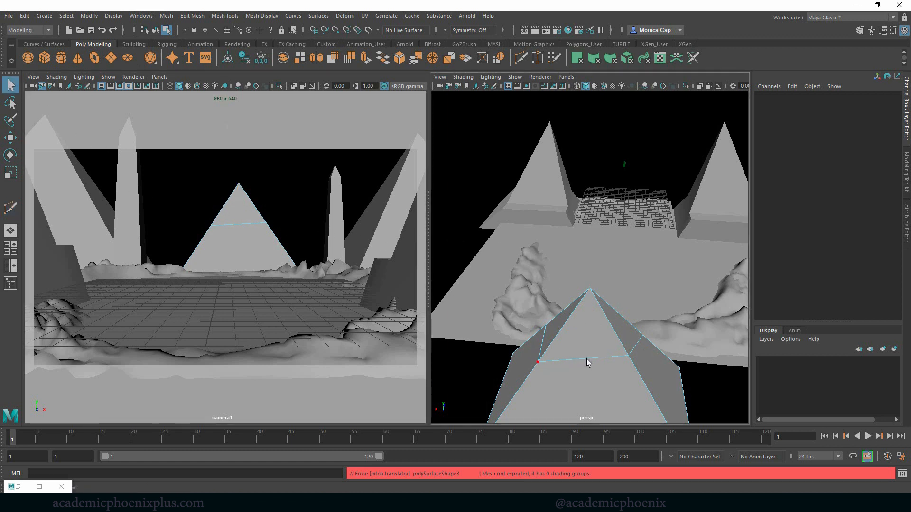
# Step: Flatten the central pyramid's cut edge loop so it is level, and lower it slightly
pyautogui.click(586, 359)
pyautogui.press('w')
pyautogui.moveTo(553, 241); pyautogui.dragTo(556, 219, button='right')
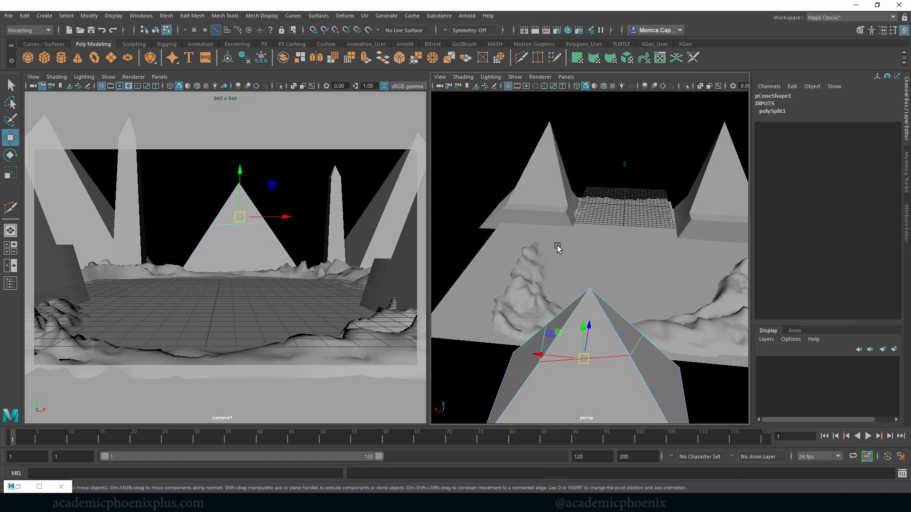
pyautogui.doubleClick(634, 352)
pyautogui.press('r')
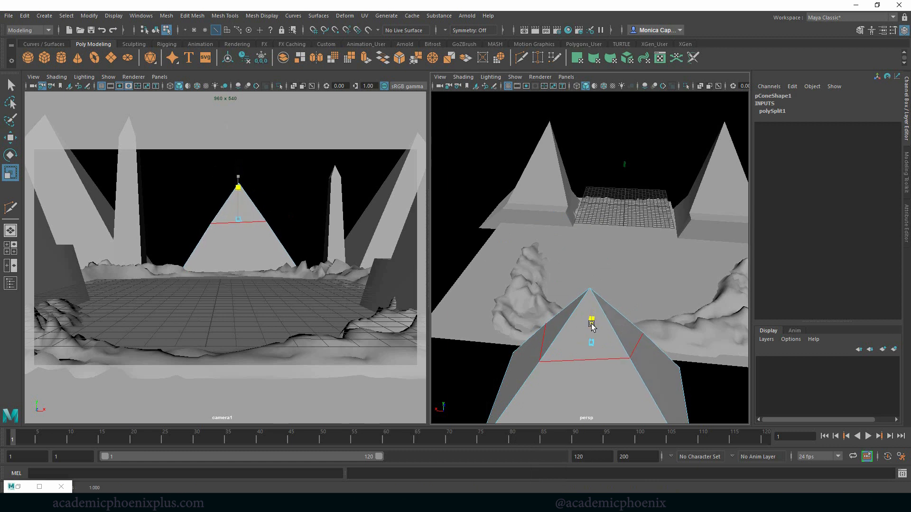
pyautogui.moveTo(591, 325); pyautogui.dragTo(594, 345)
pyautogui.press('w')
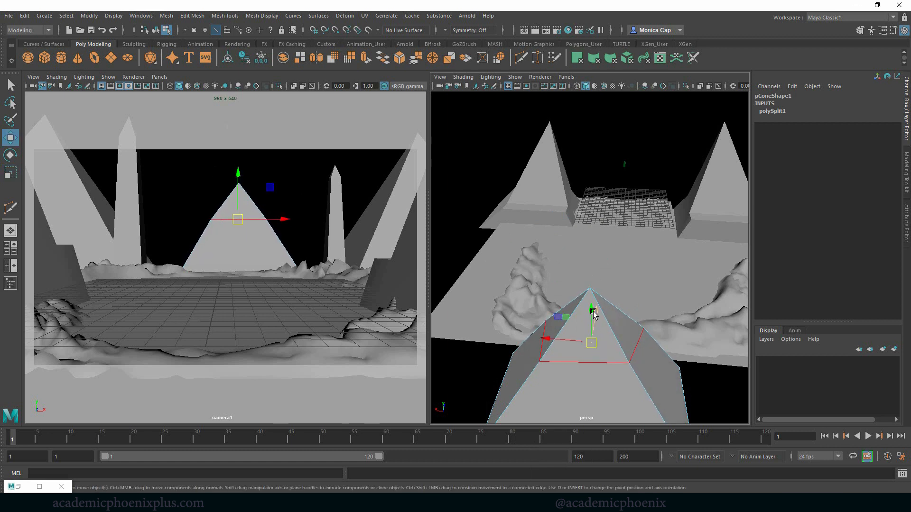
pyautogui.moveTo(593, 312); pyautogui.dragTo(591, 320)
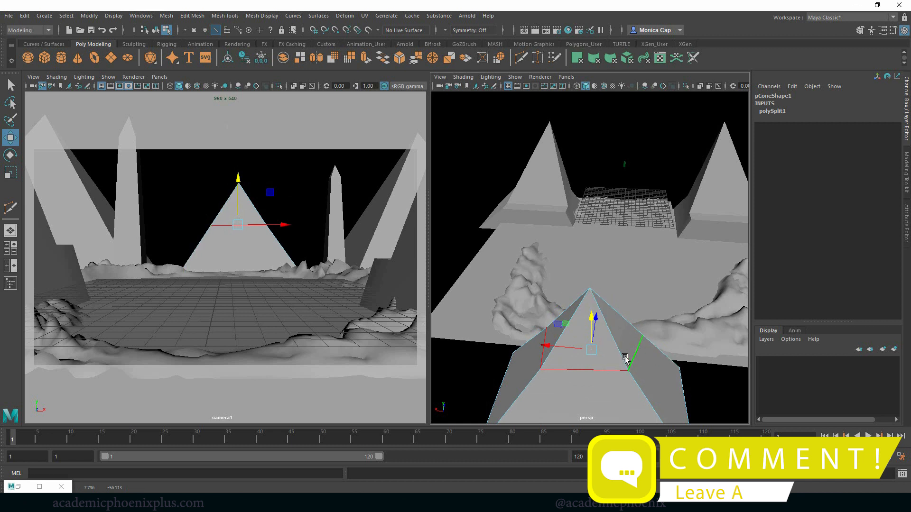
# Step: Insert a second edge loop around the central pyramid, just below the first one, with the Insert Edge Loop tool
pyautogui.keyDown('shift'); pyautogui.moveTo(624, 327); pyautogui.dragTo(630, 392, button='right'); pyautogui.keyUp('shift')
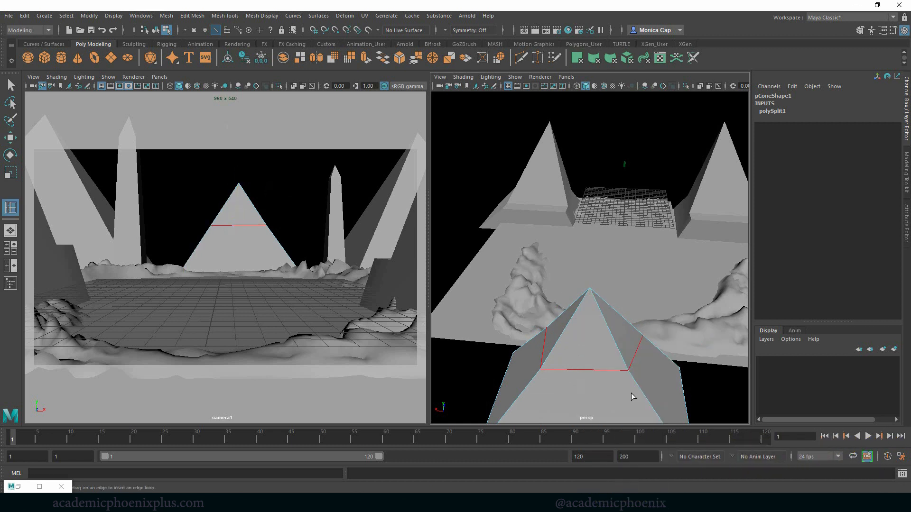
pyautogui.moveTo(646, 395); pyautogui.dragTo(643, 394)
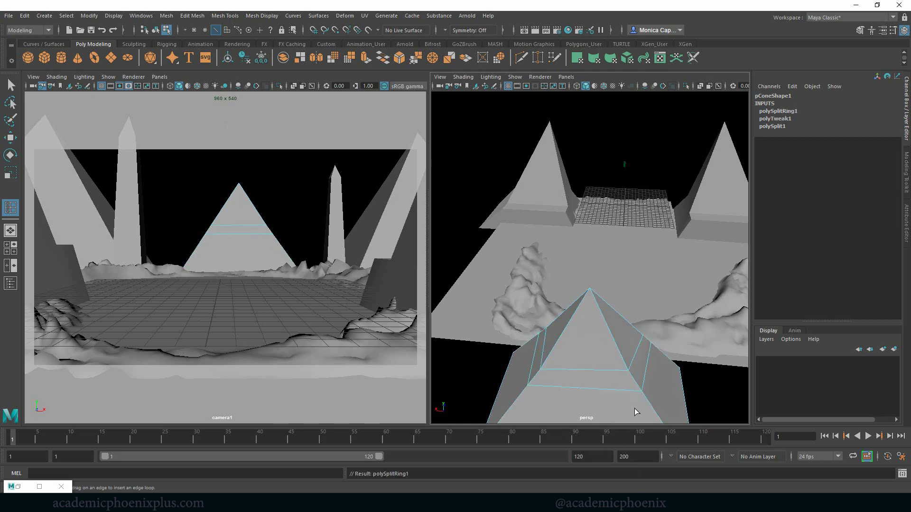
pyautogui.click(11, 85)
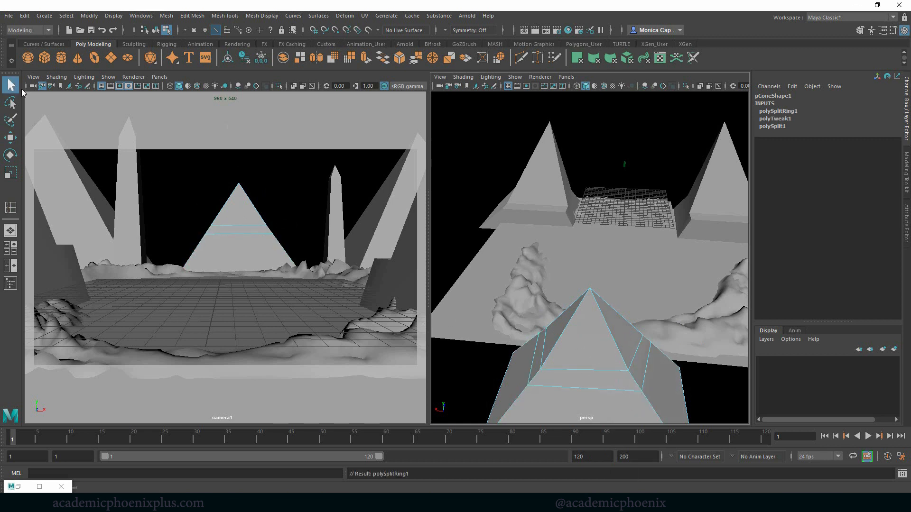
# Step: Delete the band of faces between the two edge loops to split the central pyramid into a cap and a base
pyautogui.moveTo(616, 389); pyautogui.dragTo(614, 265, button='right')
pyautogui.click(605, 382)
pyautogui.keyDown('shift'); pyautogui.doubleClick(644, 369); pyautogui.keyUp('shift')
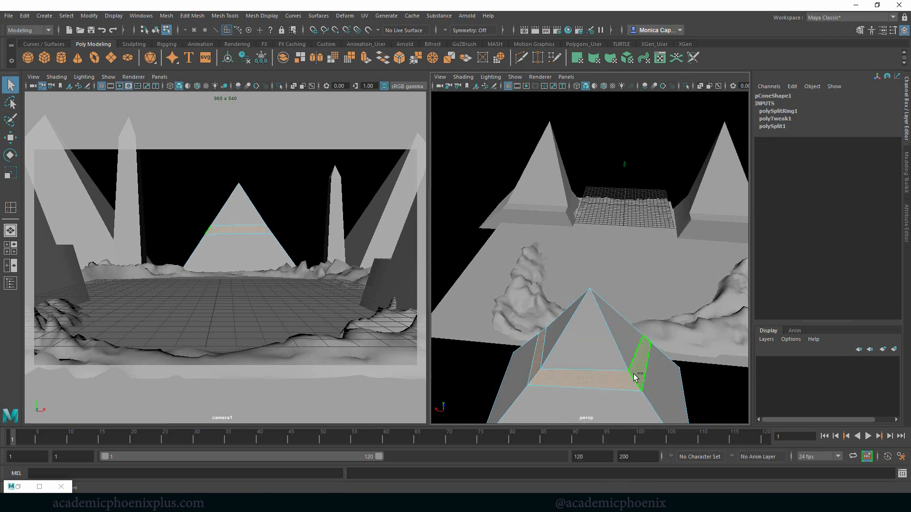
pyautogui.press('Delete')
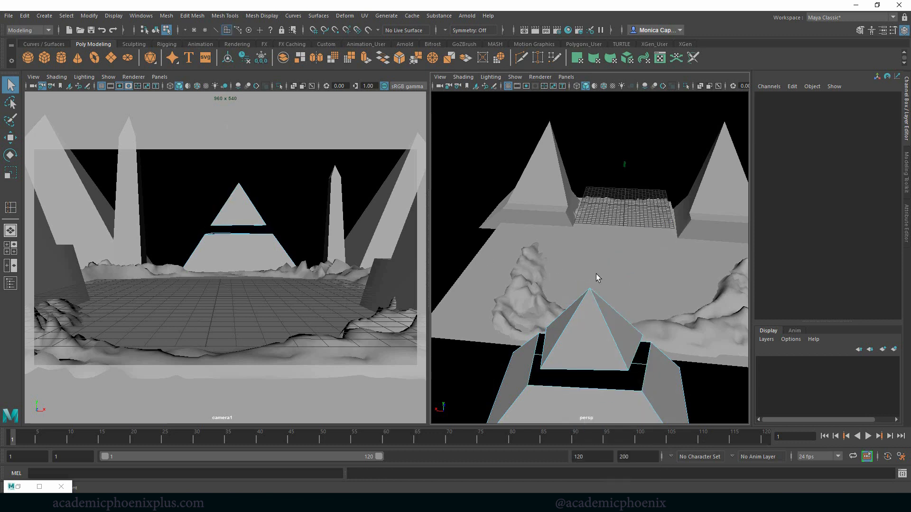
# Step: Close the open underside of the pyramid's upper piece with Fill Hole
pyautogui.keyDown('alt'); pyautogui.moveTo(603, 367); pyautogui.dragTo(600, 289); pyautogui.keyUp('alt')
pyautogui.moveTo(601, 241); pyautogui.dragTo(601, 216, button='right')
pyautogui.doubleClick(594, 291)
pyautogui.keyDown('alt'); pyautogui.moveTo(594, 293); pyautogui.dragTo(554, 307); pyautogui.keyUp('alt')
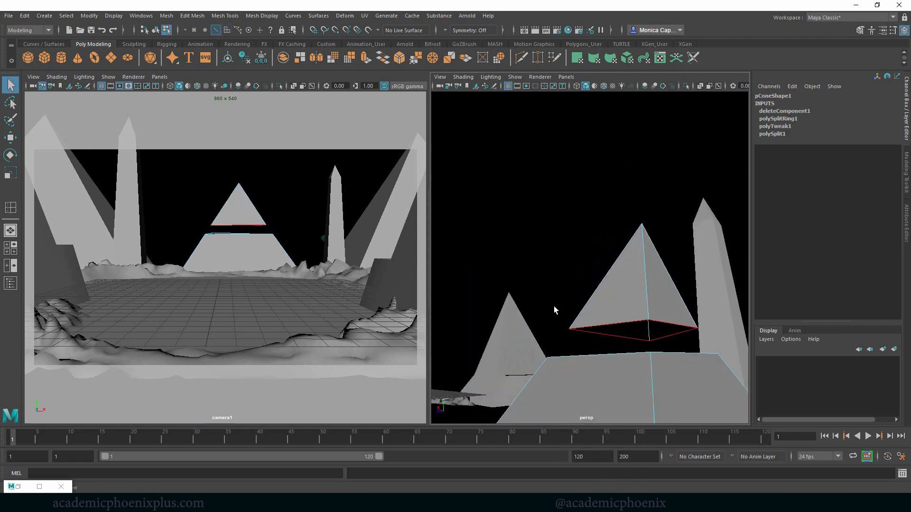
pyautogui.click(166, 16)
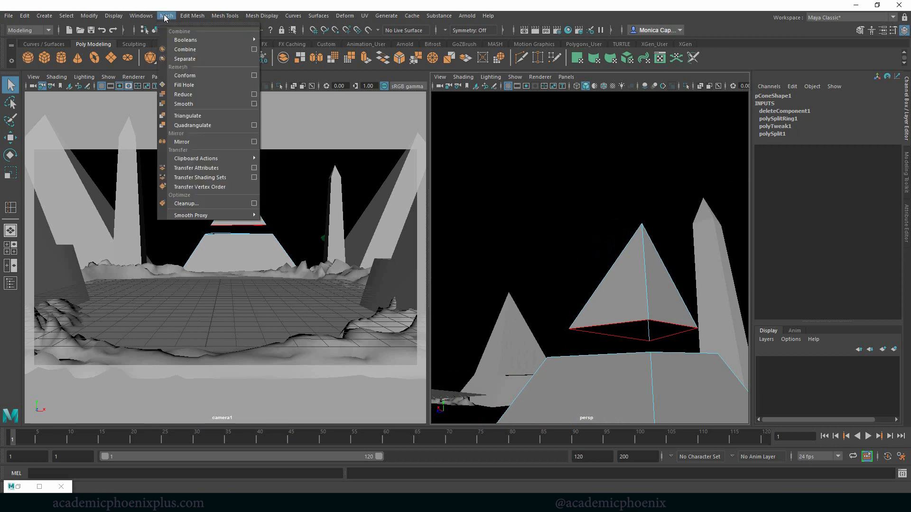
pyautogui.click(184, 85)
pyautogui.press('w')
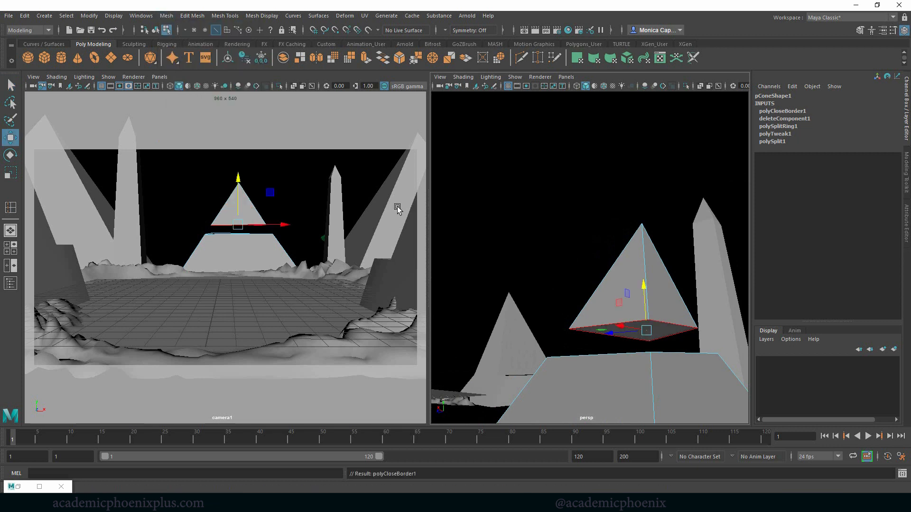
# Step: Close the open top of the pyramid's lower piece with Fill Hole
pyautogui.doubleClick(631, 354)
pyautogui.press('g')
pyautogui.keyDown('alt'); pyautogui.moveTo(592, 238); pyautogui.dragTo(739, 262); pyautogui.keyUp('alt')
pyautogui.moveTo(577, 292); pyautogui.dragTo(628, 227, button='right')
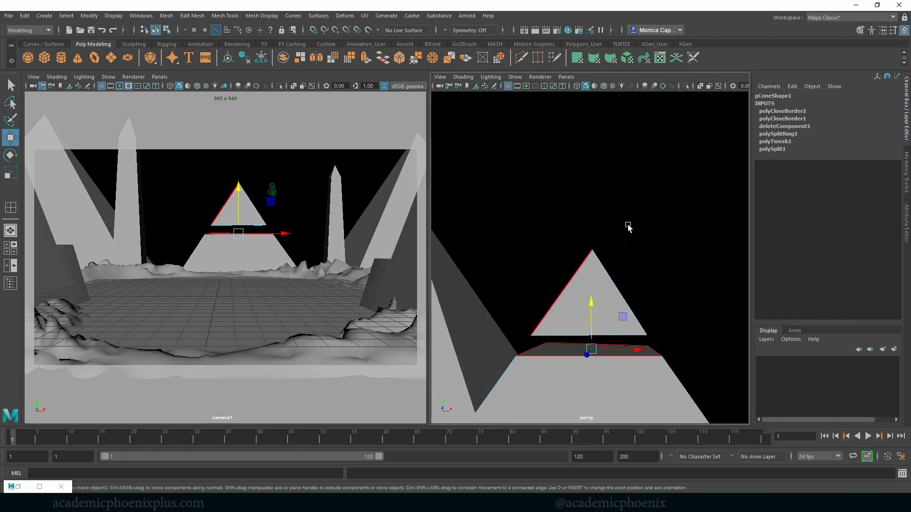
pyautogui.moveTo(676, 246); pyautogui.dragTo(536, 236, button='right')
pyautogui.keyDown('alt'); pyautogui.moveTo(640, 289); pyautogui.dragTo(500, 266, button='right'); pyautogui.keyUp('alt')
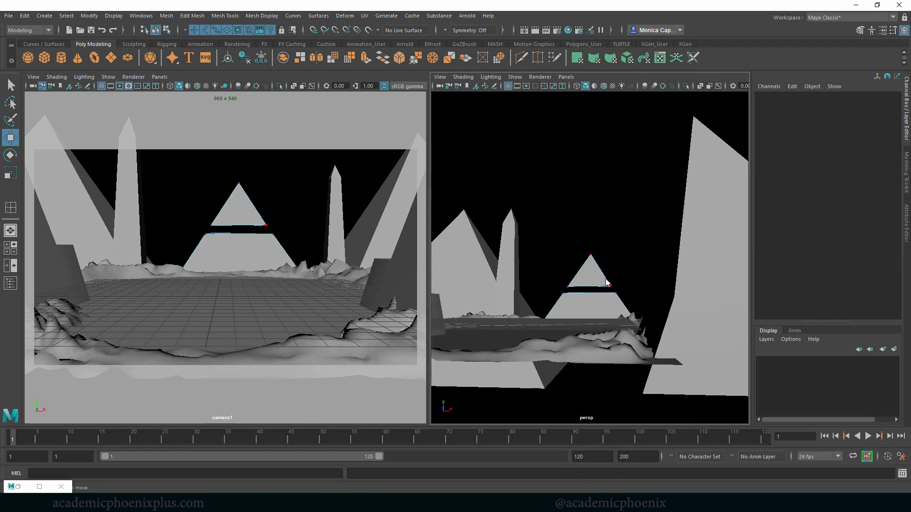
# Step: Bevel the whole split pyramid with Fraction 0.1 and 2 segments
pyautogui.moveTo(605, 281); pyautogui.dragTo(653, 225, button='right')
pyautogui.keyDown('alt'); pyautogui.moveTo(576, 251); pyautogui.dragTo(595, 290); pyautogui.keyUp('alt')
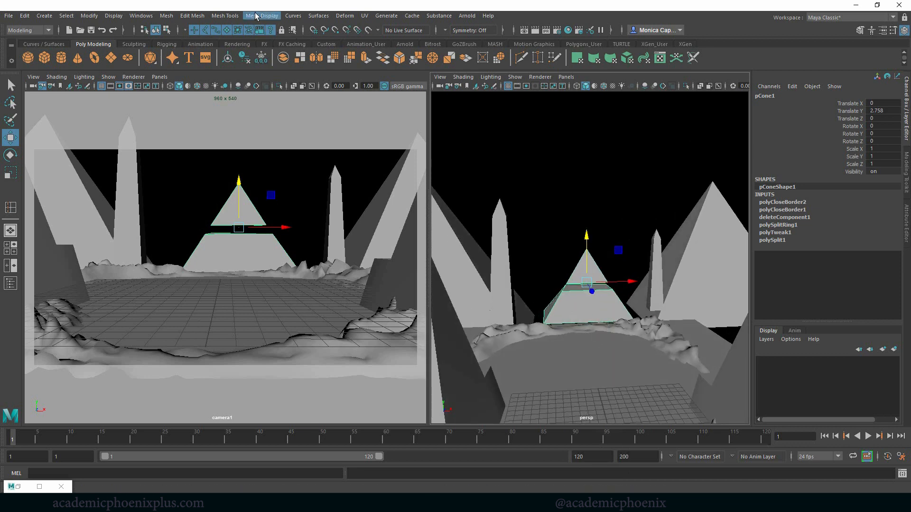
pyautogui.click(222, 16)
pyautogui.moveTo(192, 17)
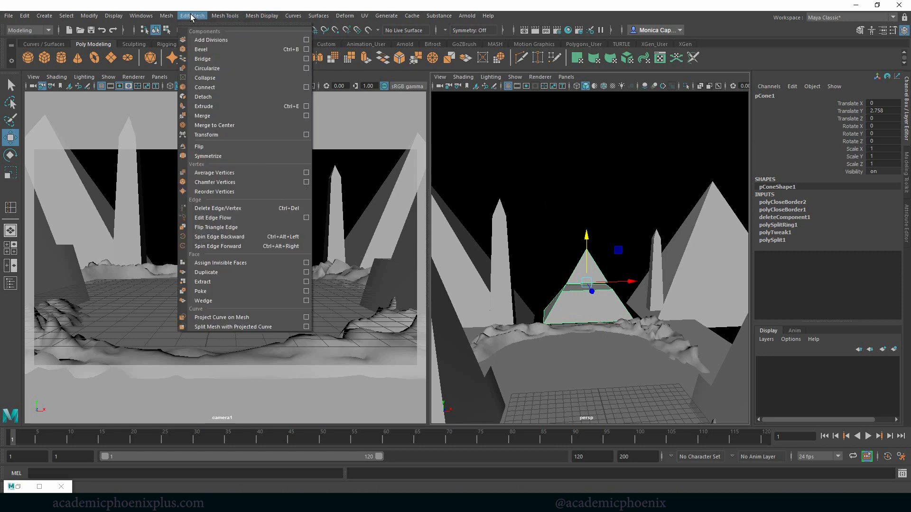
pyautogui.click(201, 49)
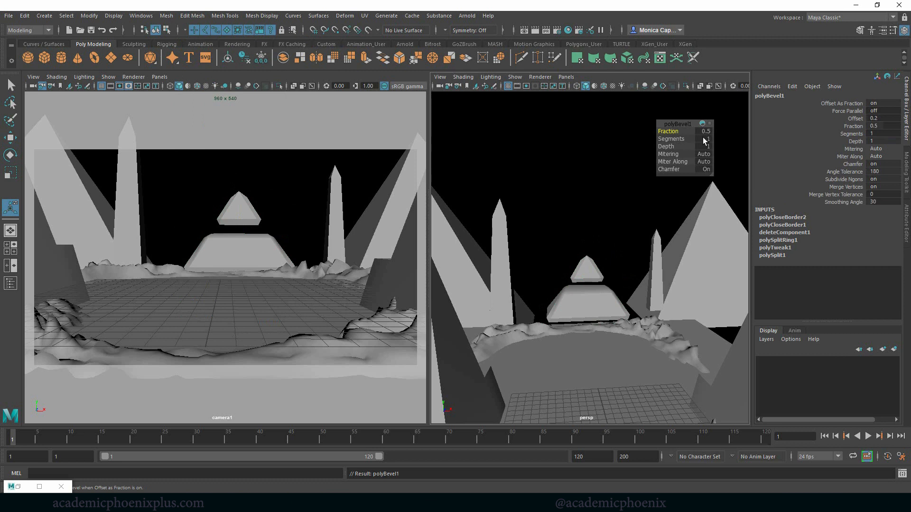
pyautogui.moveTo(672, 131); pyautogui.dragTo(674, 131)
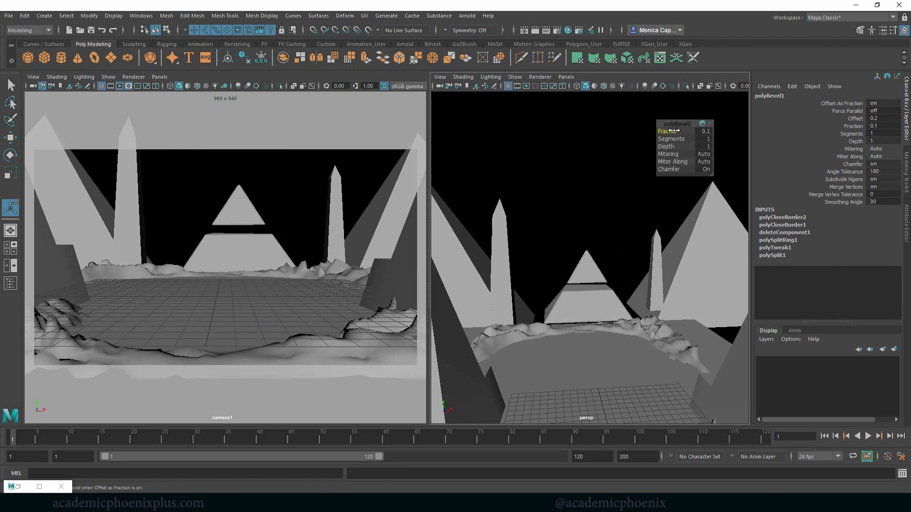
pyautogui.click(710, 138)
pyautogui.press('Return')
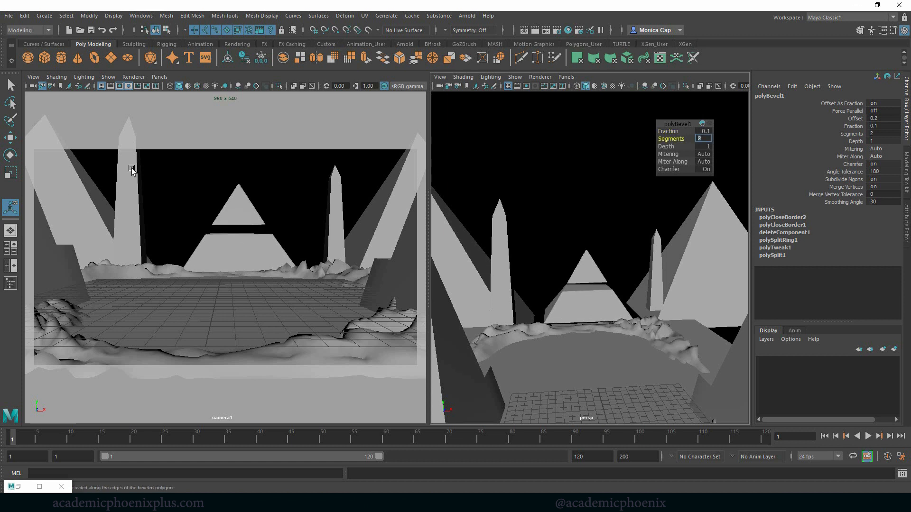
pyautogui.click(588, 265)
pyautogui.moveTo(588, 268); pyautogui.dragTo(635, 229, button='right')
pyautogui.click(583, 280)
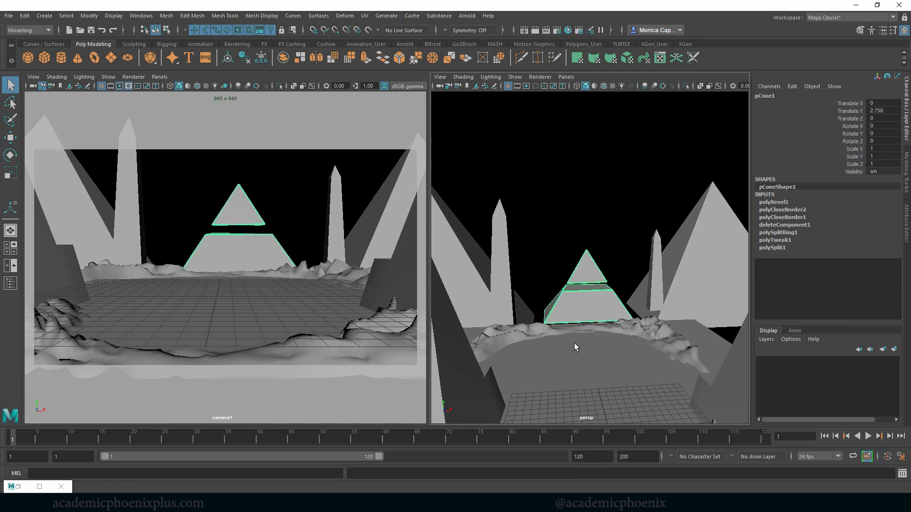
# Step: Extend the ground plane pPlane1 toward the foreground terrain with Translate Z 2.105 and Scale Z 1.083
pyautogui.click(224, 334)
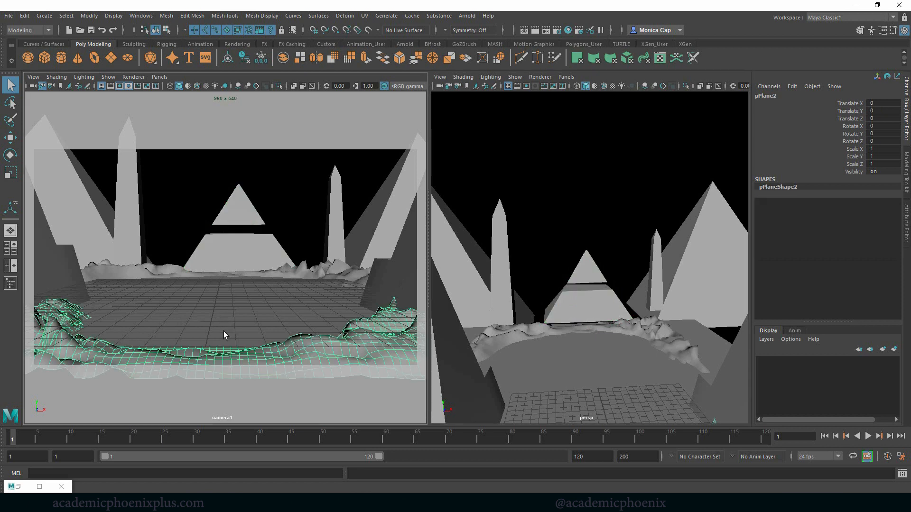
pyautogui.click(590, 385)
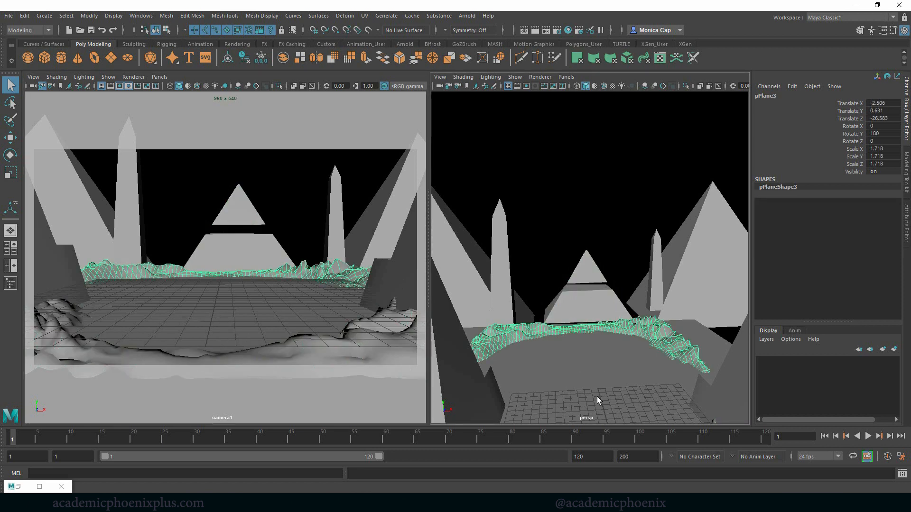
pyautogui.click(211, 342)
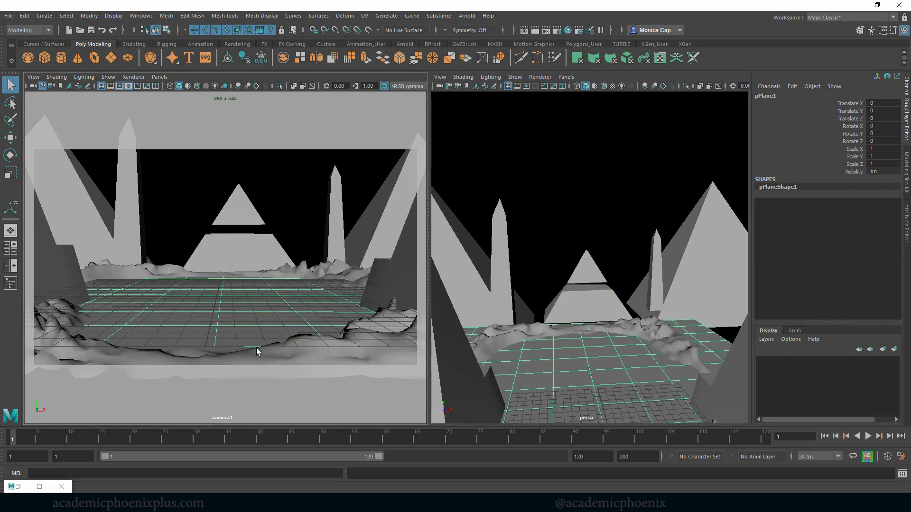
pyautogui.press('w')
pyautogui.moveTo(597, 393); pyautogui.dragTo(592, 406)
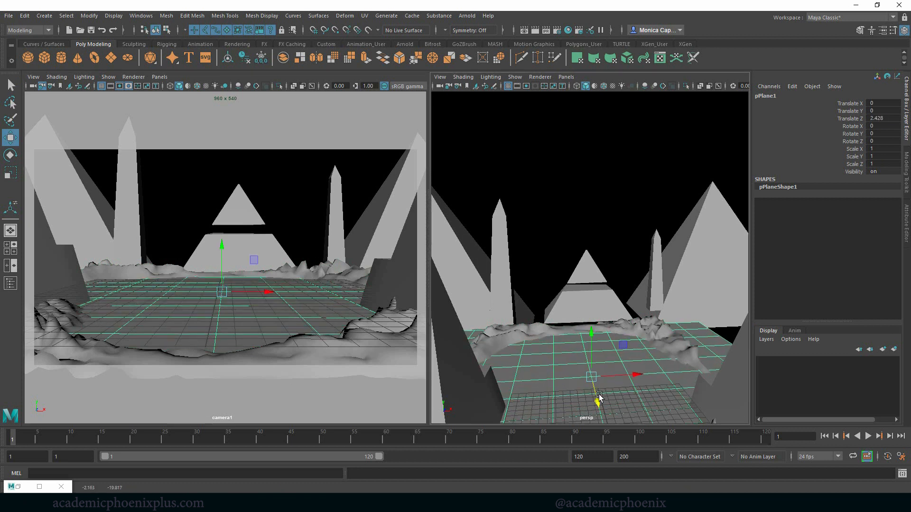
pyautogui.press('r')
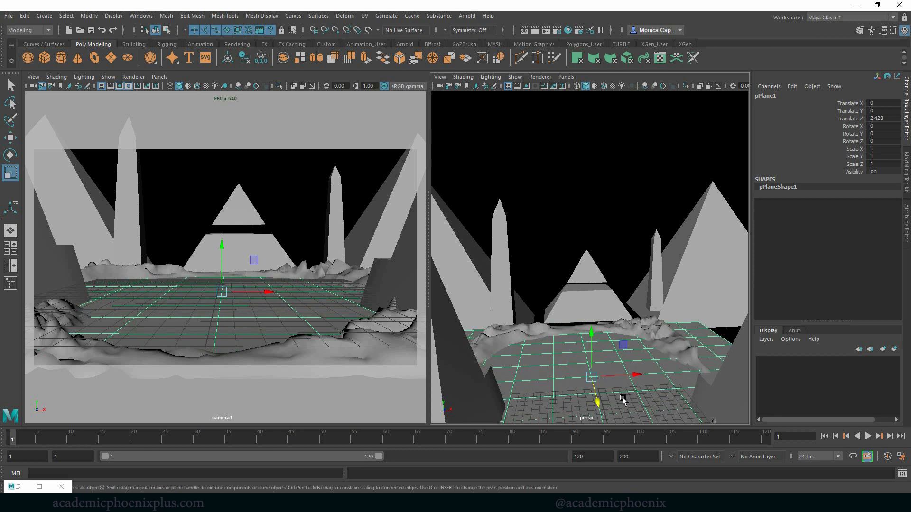
pyautogui.click(64, 489)
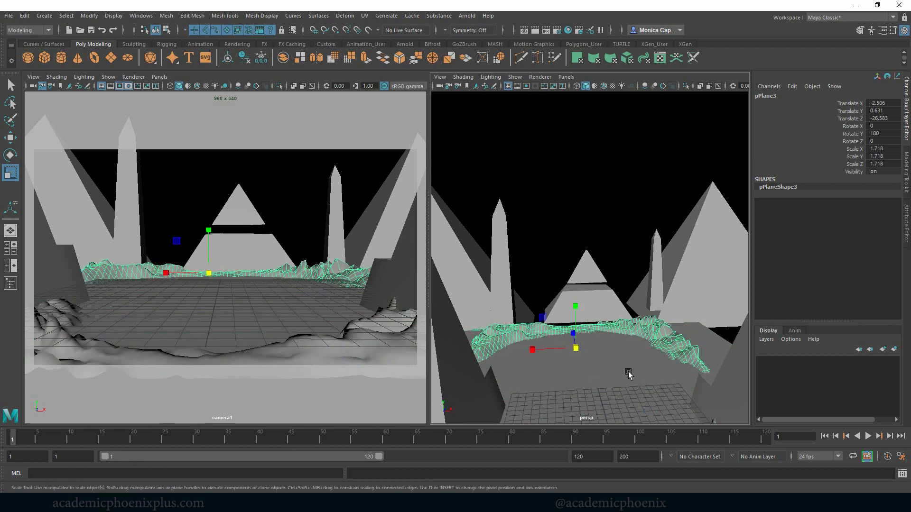
pyautogui.click(630, 377)
pyautogui.moveTo(599, 401); pyautogui.dragTo(598, 405)
pyautogui.press('w')
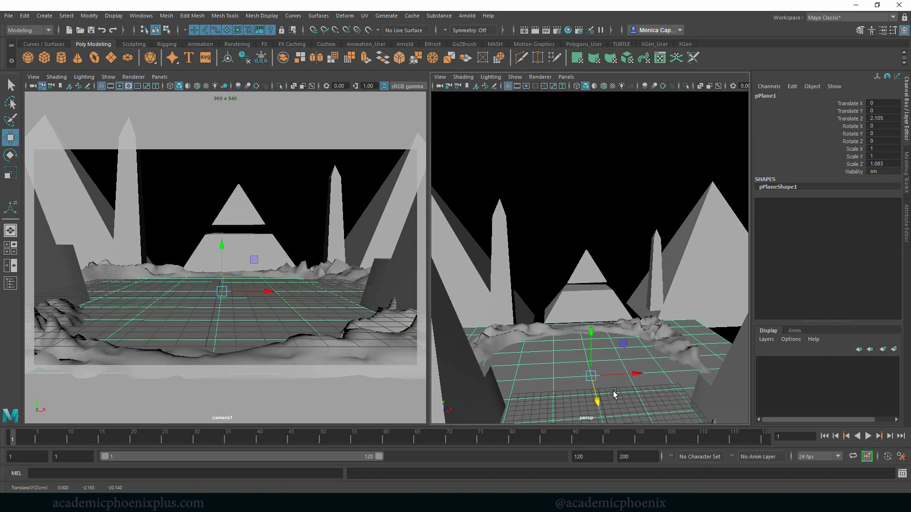
# Step: Save the scene and render the cameraShape1 view in the Arnold RenderView
pyautogui.hotkey('ctrl', 's')
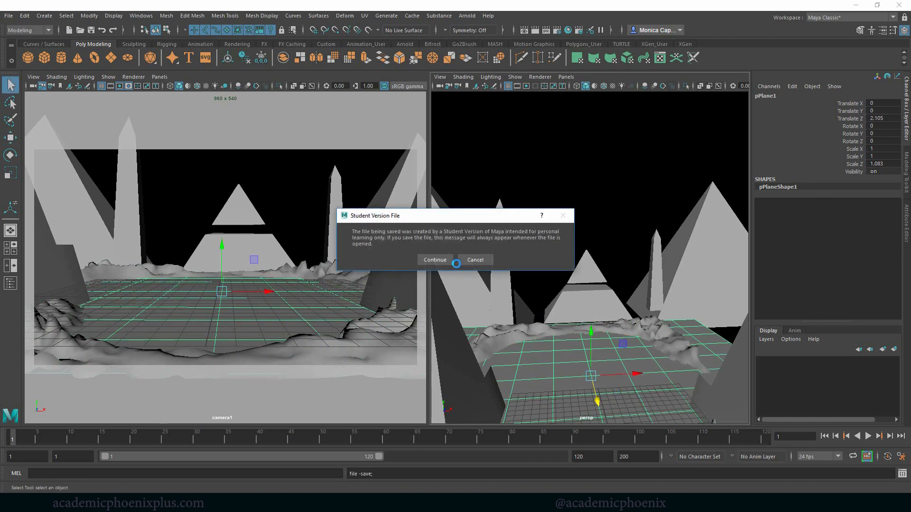
pyautogui.click(439, 261)
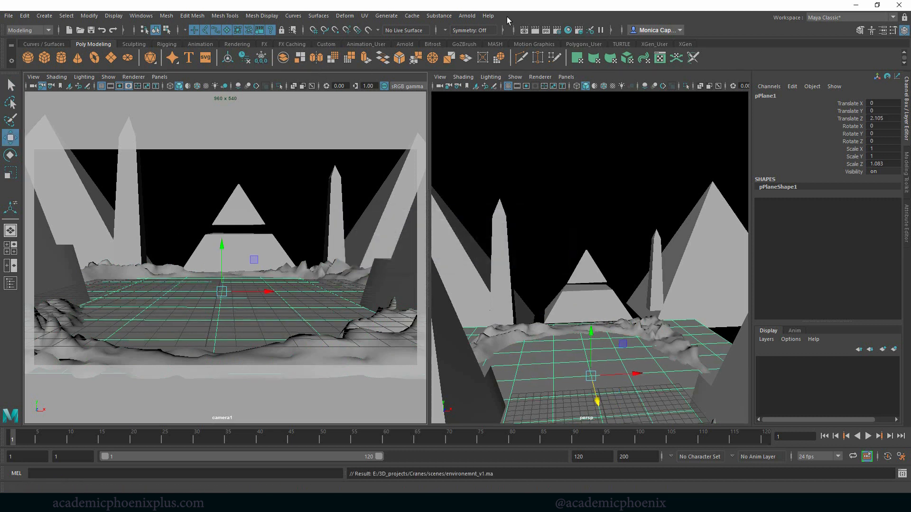
pyautogui.click(467, 16)
pyautogui.click(479, 24)
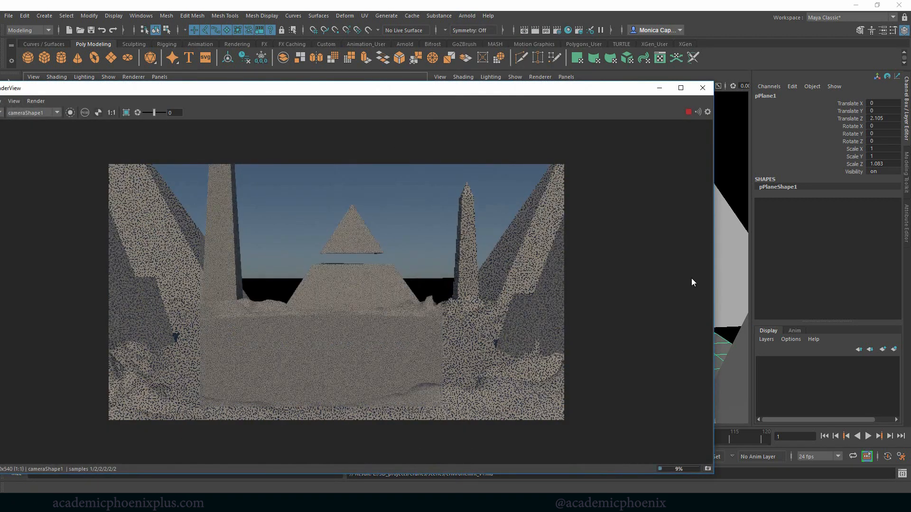
# Step: Place the render beside the glowing cranes reference image and compare the composition, the split pyramid and the ground
pyautogui.moveTo(695, 280); pyautogui.dragTo(475, 267)
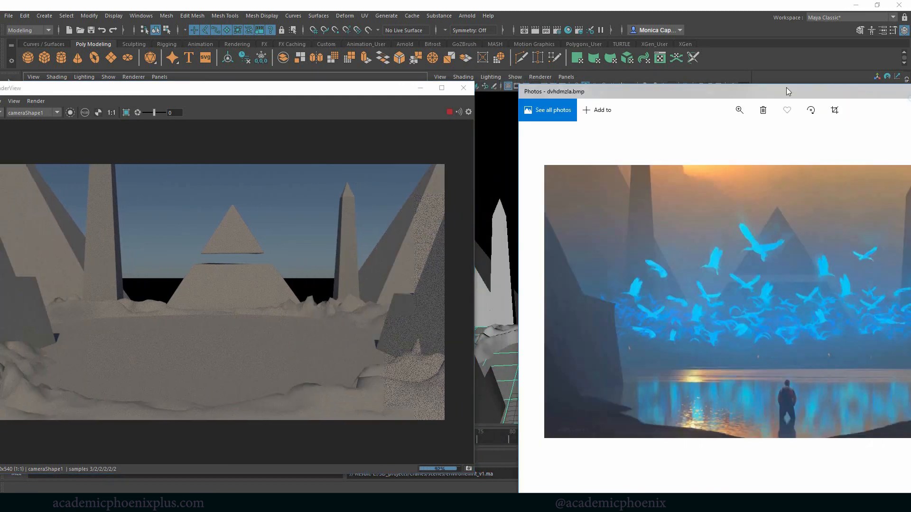
pyautogui.moveTo(786, 88); pyautogui.dragTo(710, 79)
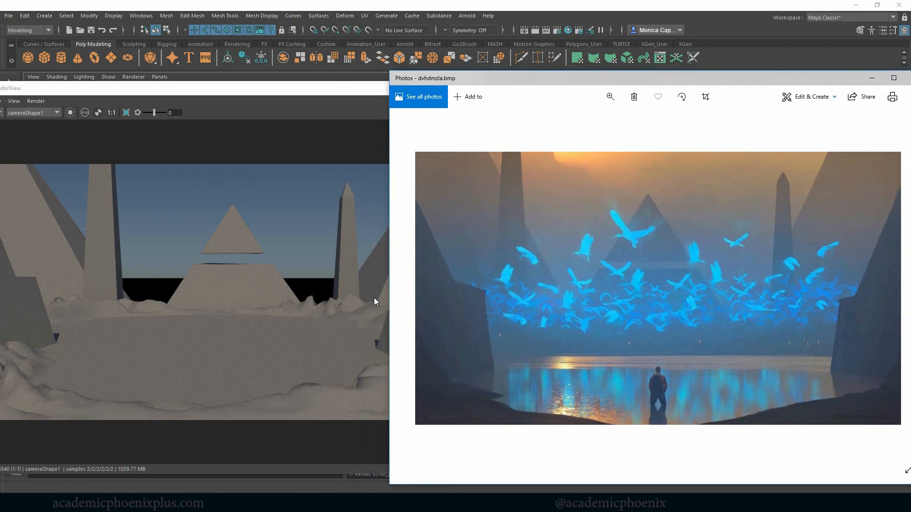
pyautogui.click(342, 91)
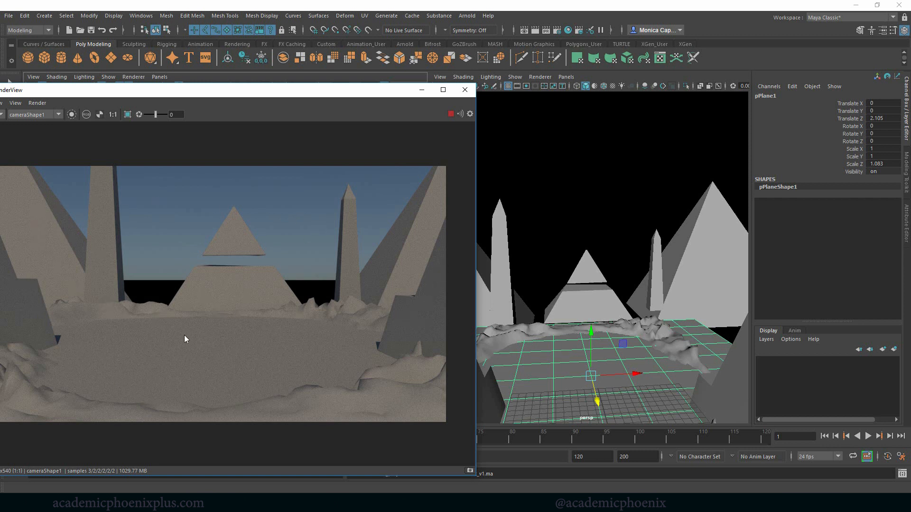
pyautogui.moveTo(355, 98); pyautogui.dragTo(394, 92)
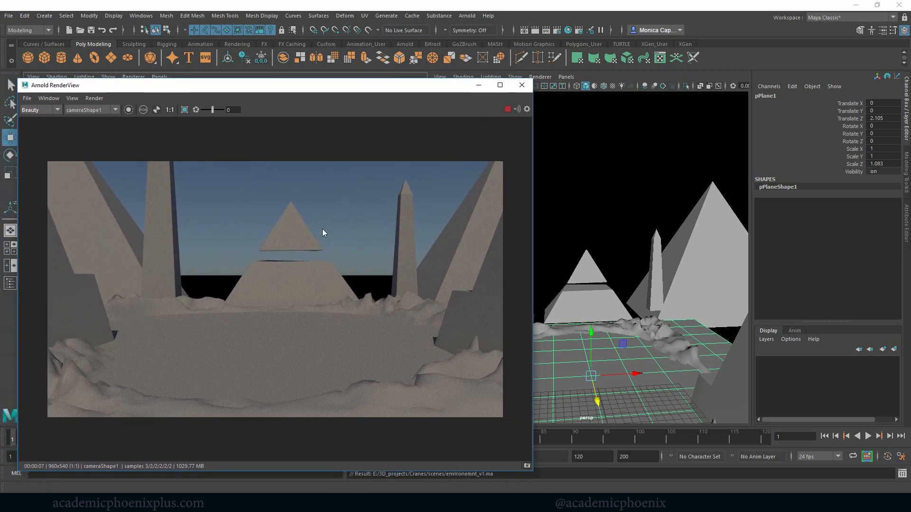